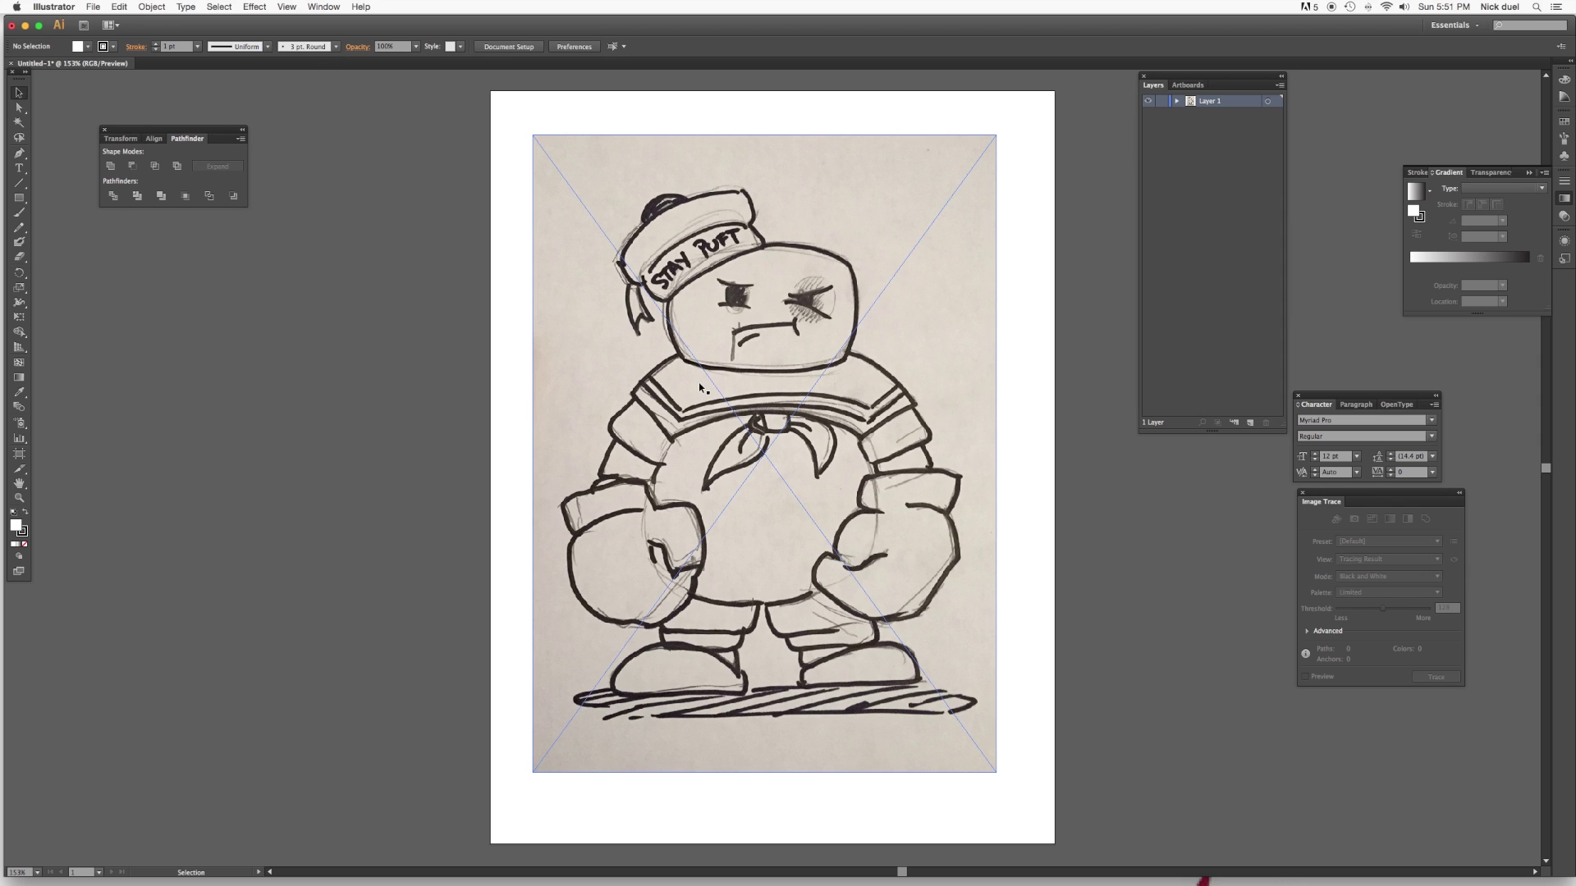
Add a new empty layer above the sketch and keep the sketch's layer unlocked.
click(773, 314)
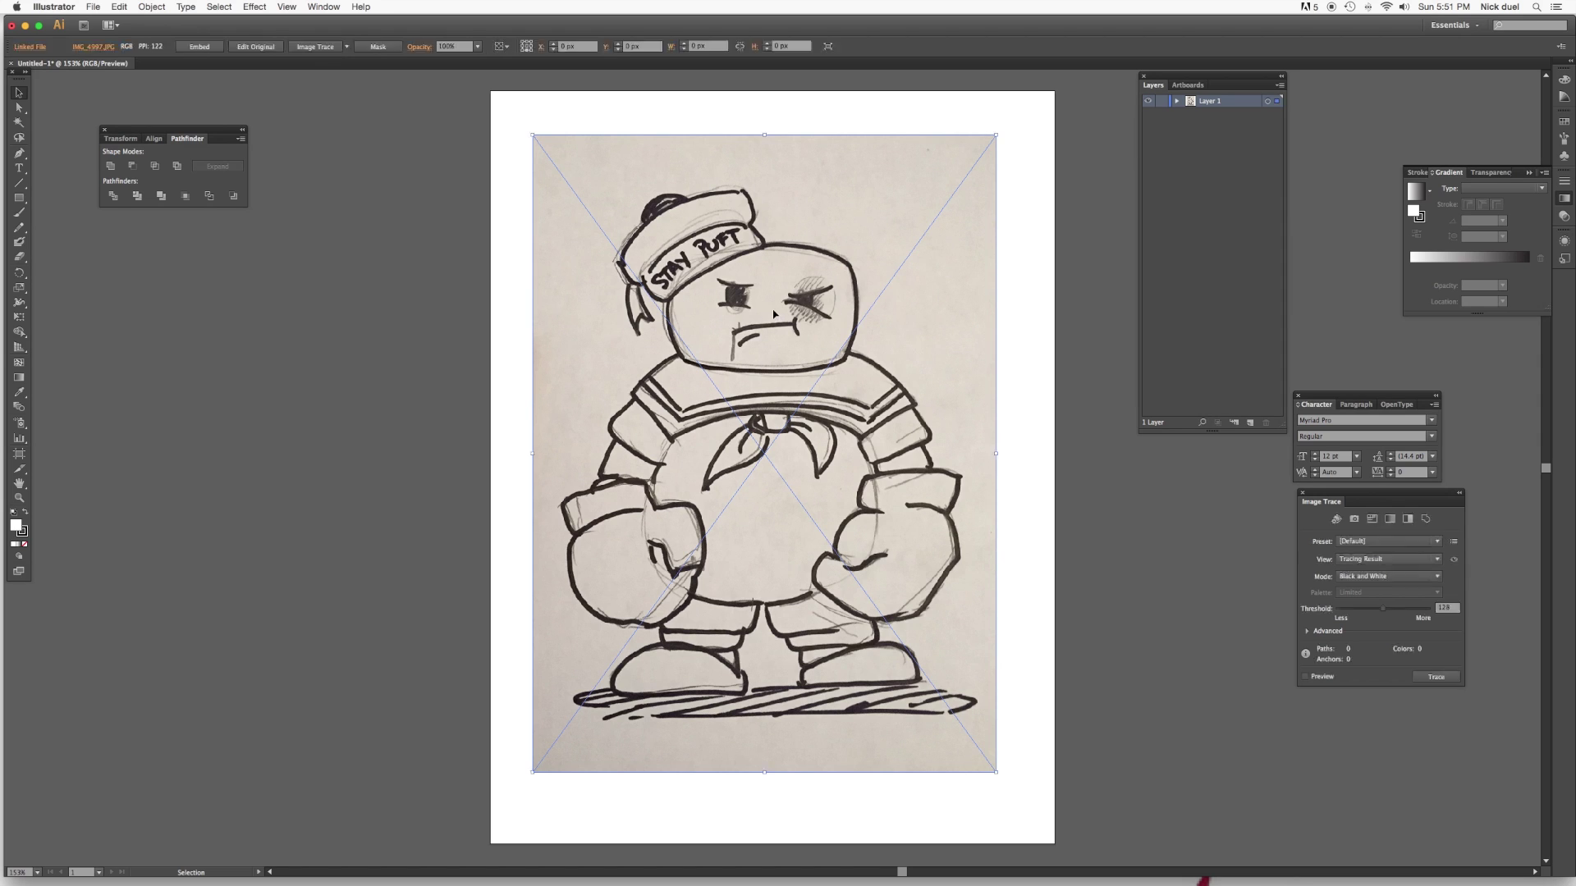
click(1161, 101)
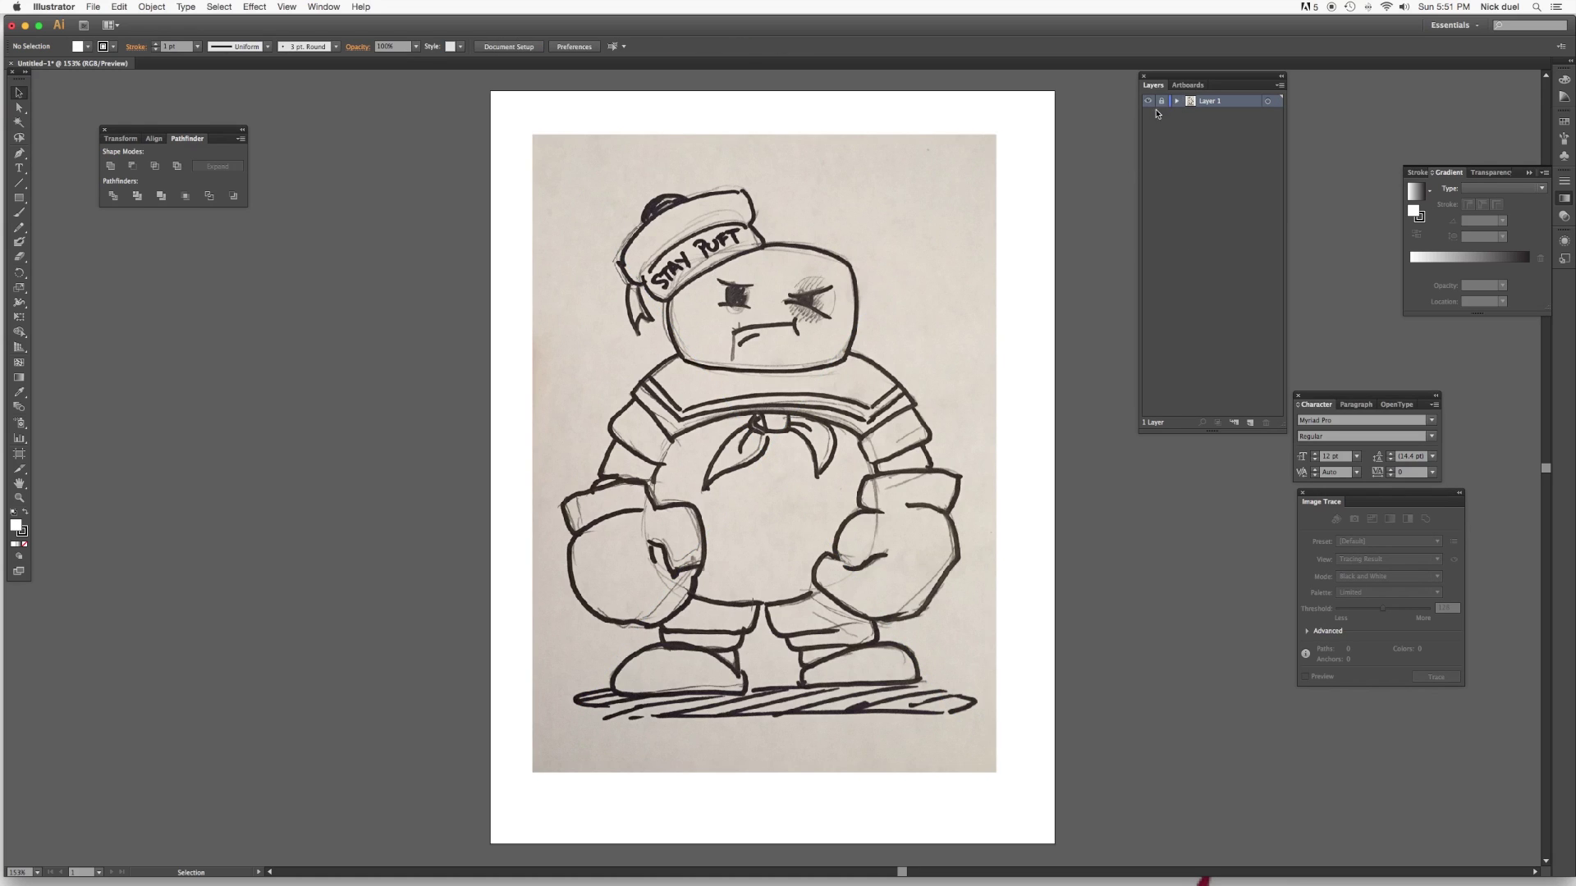
click(1250, 422)
click(1213, 115)
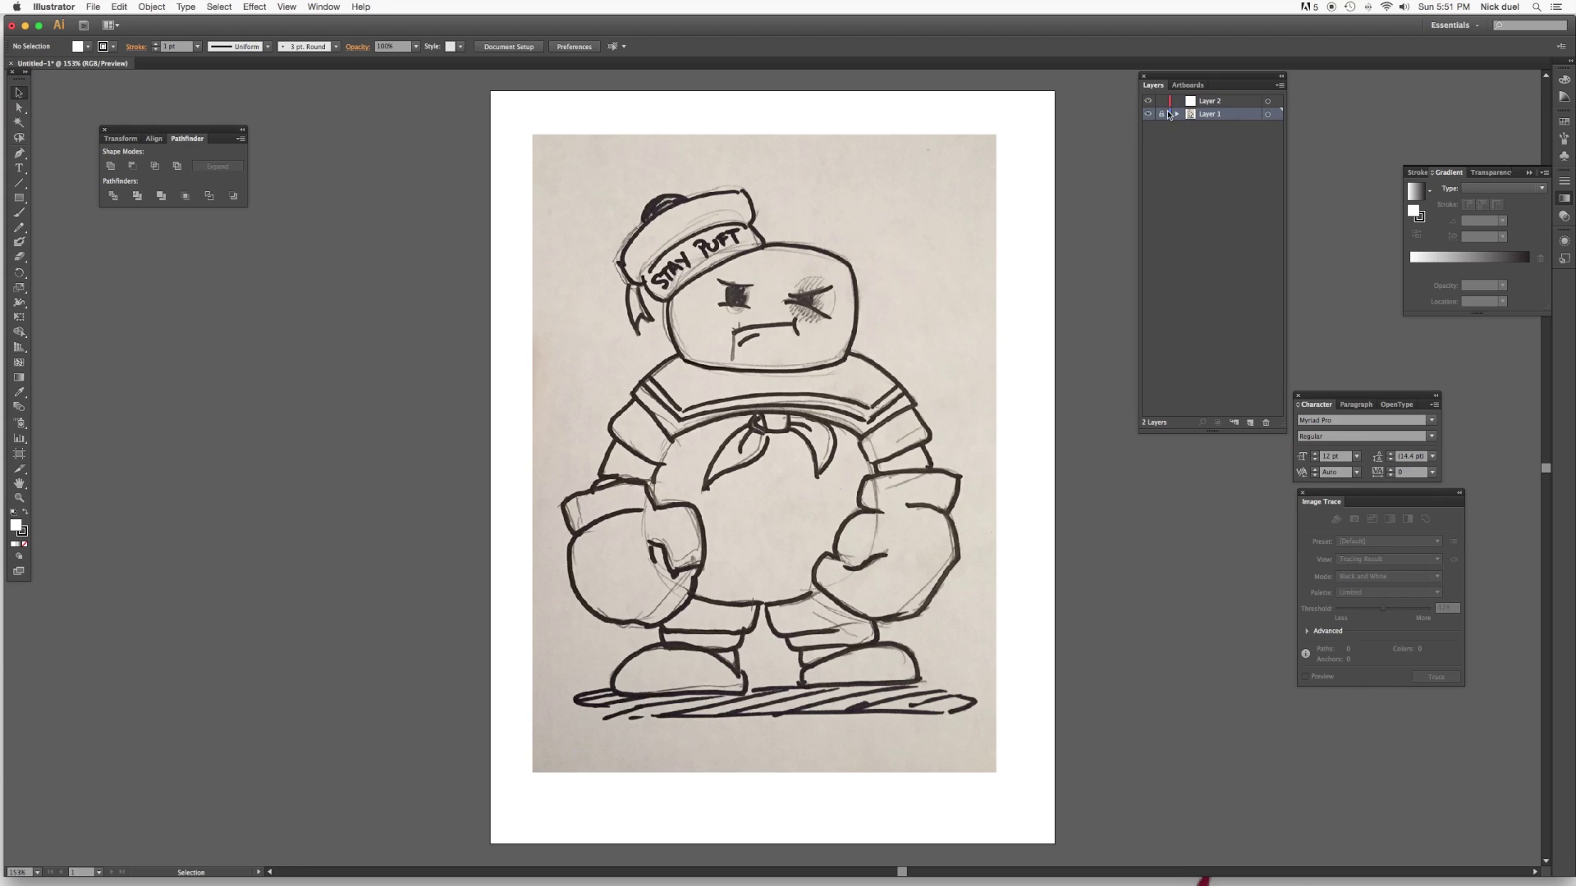
click(1168, 114)
Set the sketch image's opacity to 50% and lock it in place.
click(773, 309)
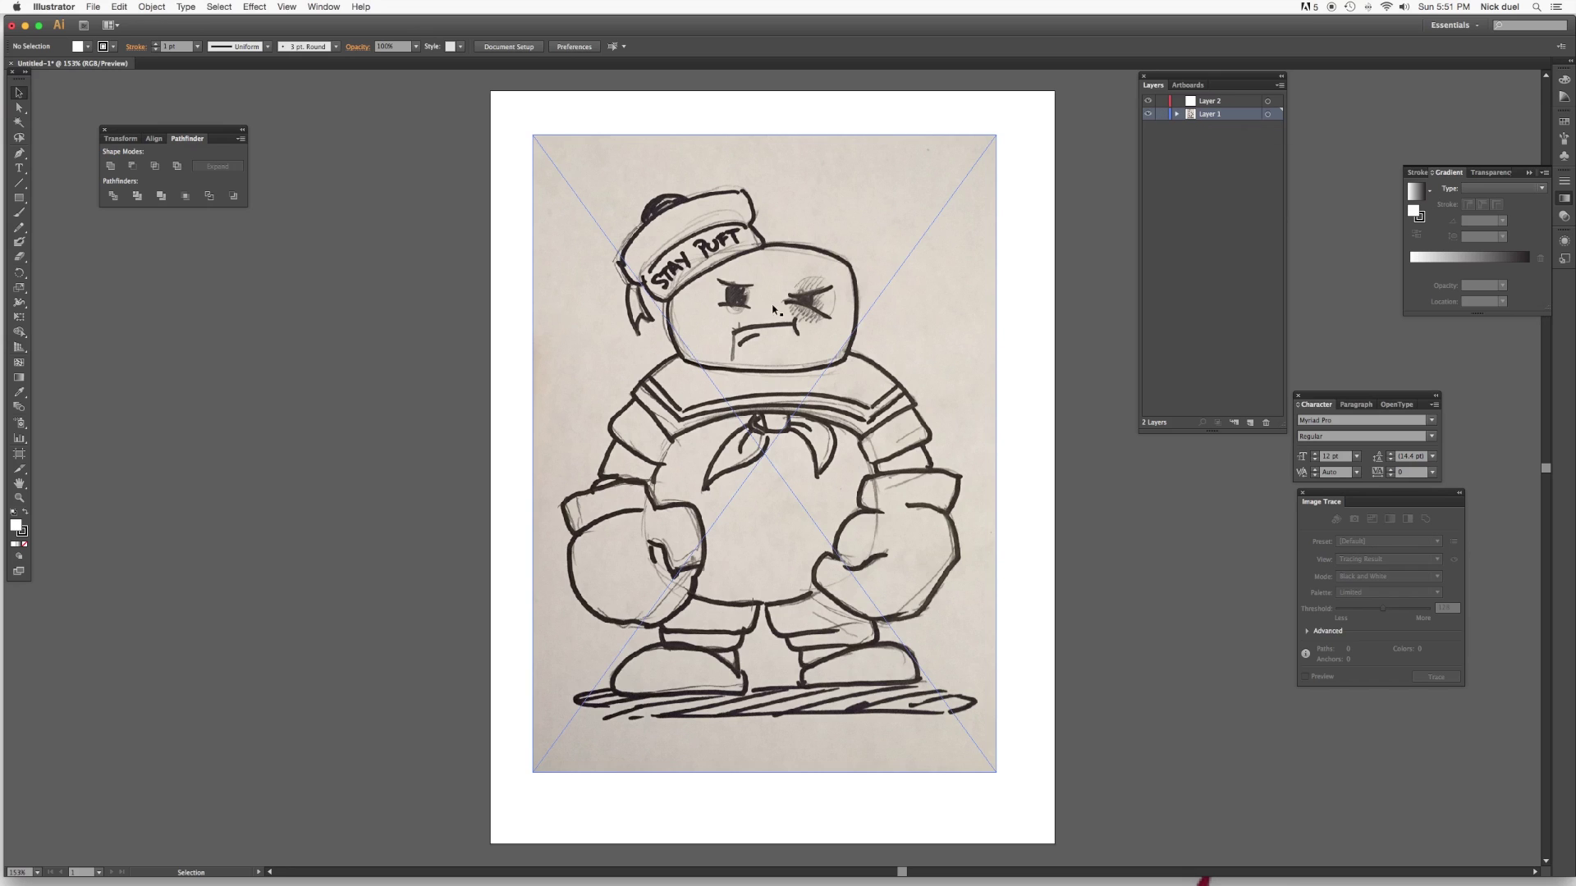
click(1564, 215)
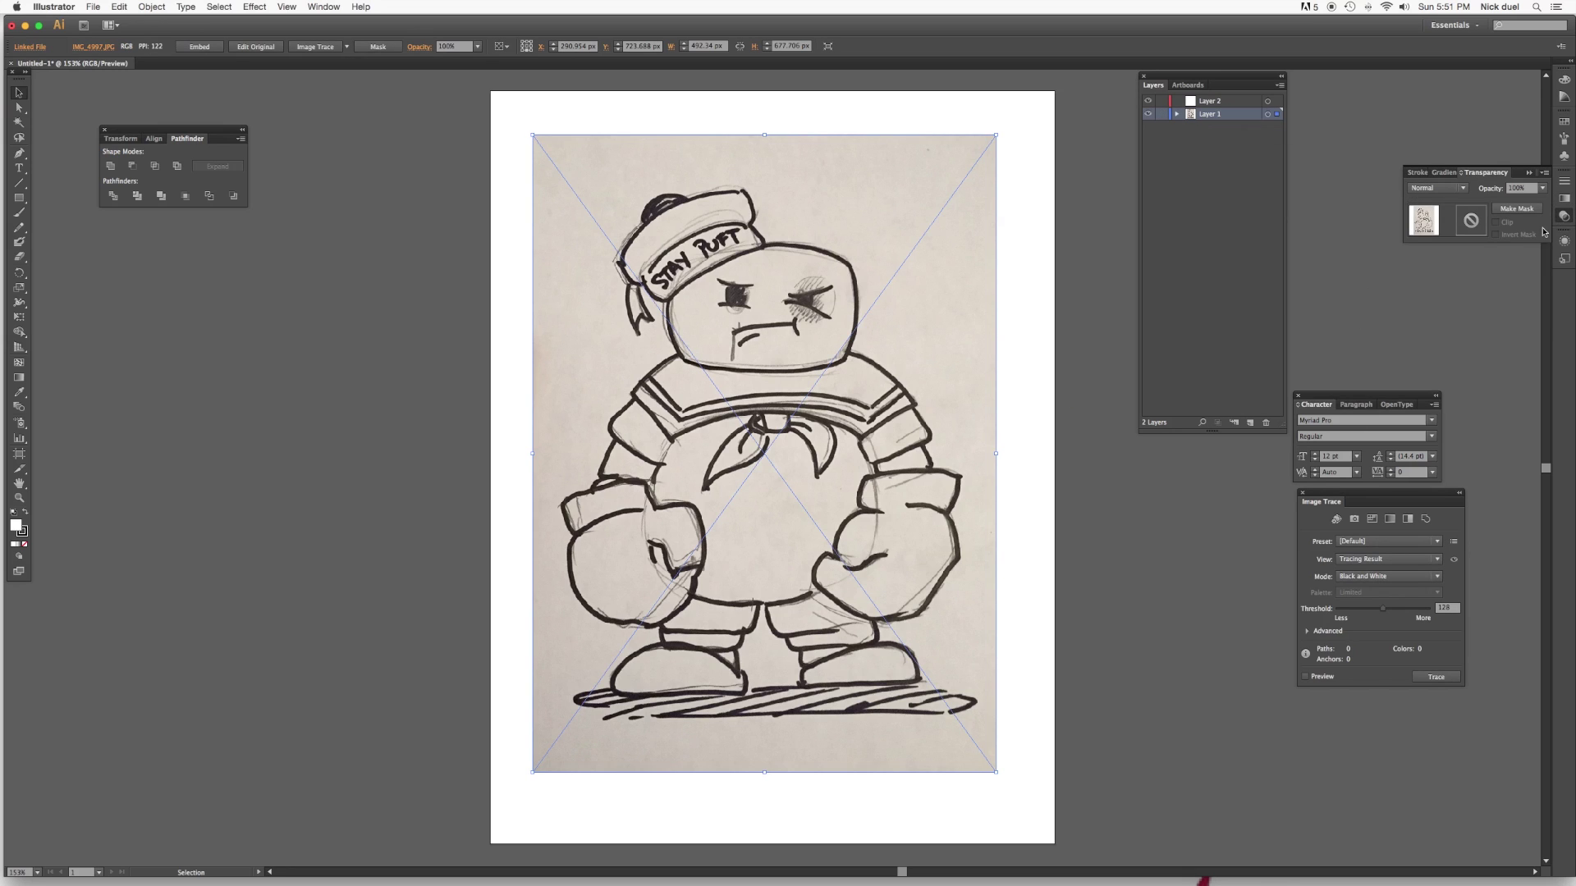
click(1542, 188)
click(1524, 256)
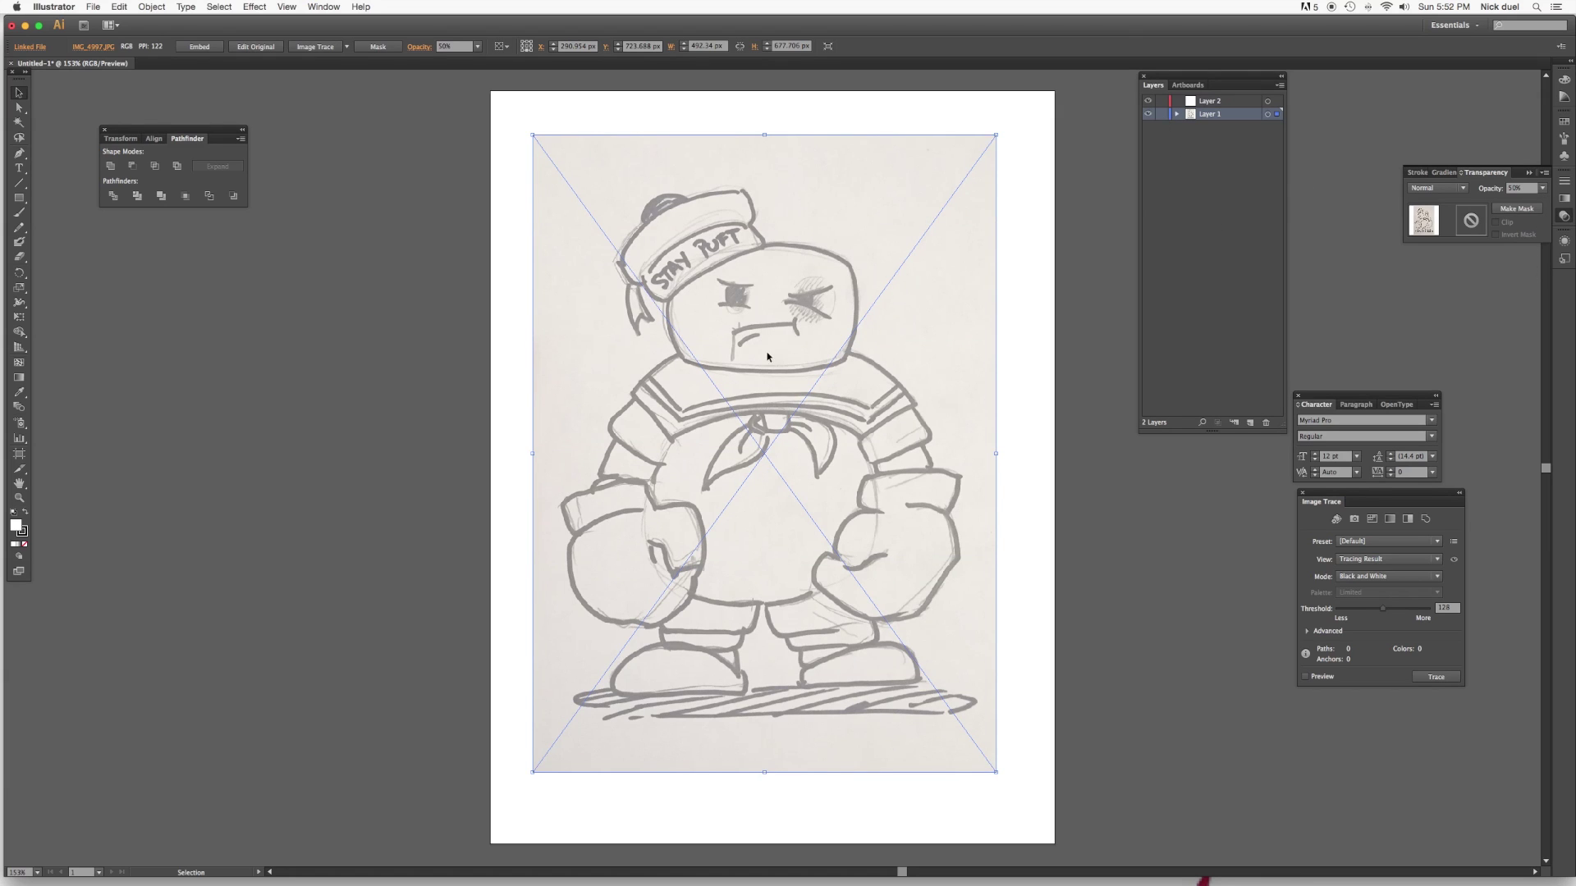
key(super+2)
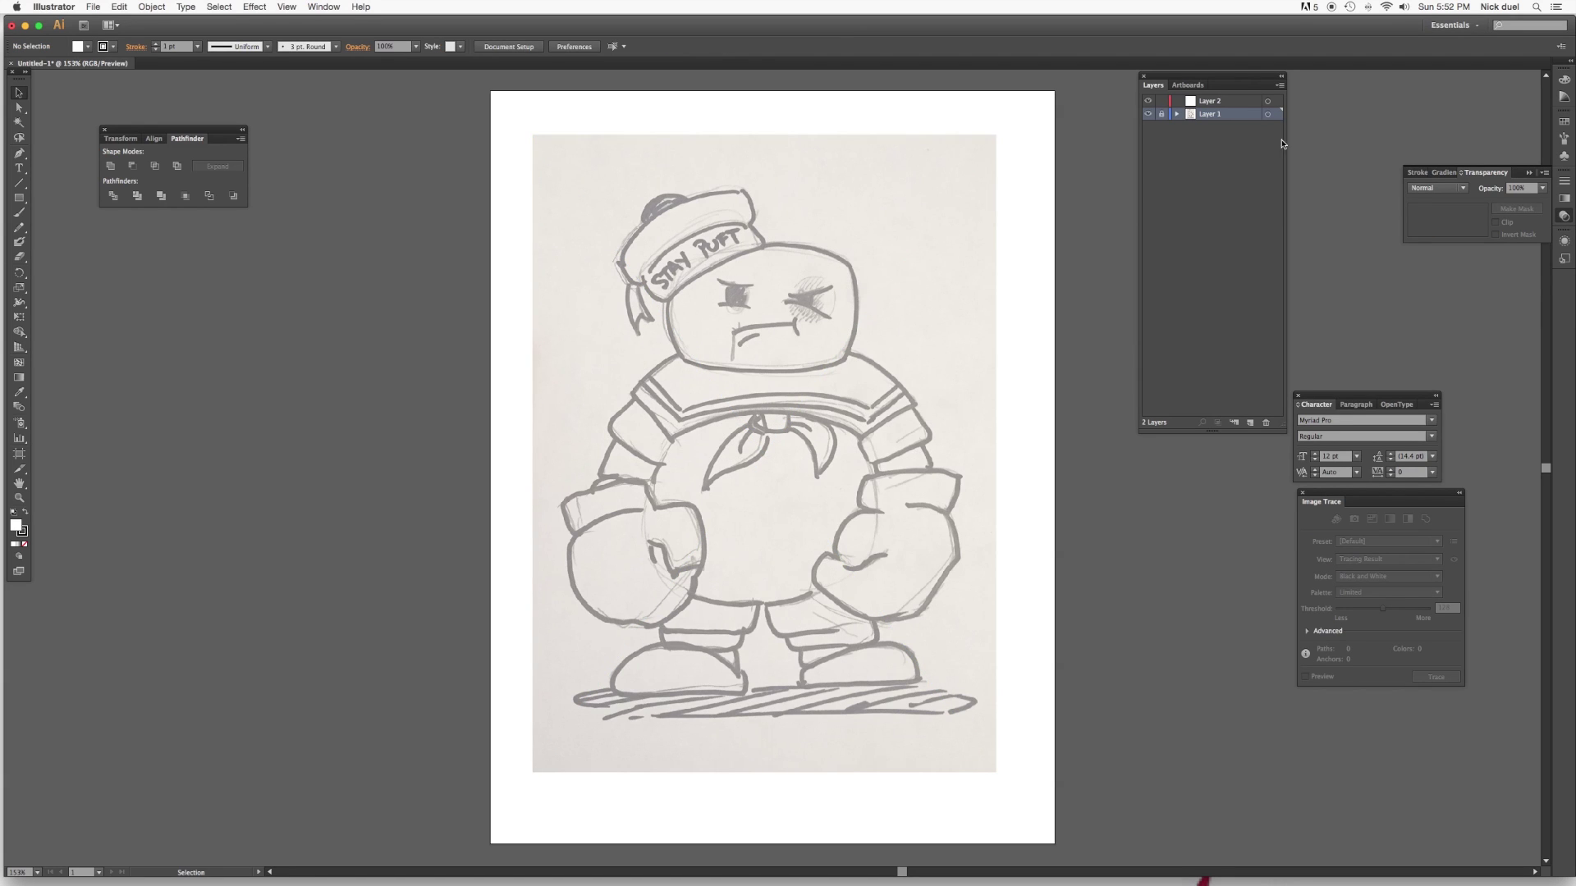
On Layer 2, ready the Pen tool with no fill and zoom in on the head.
click(1222, 104)
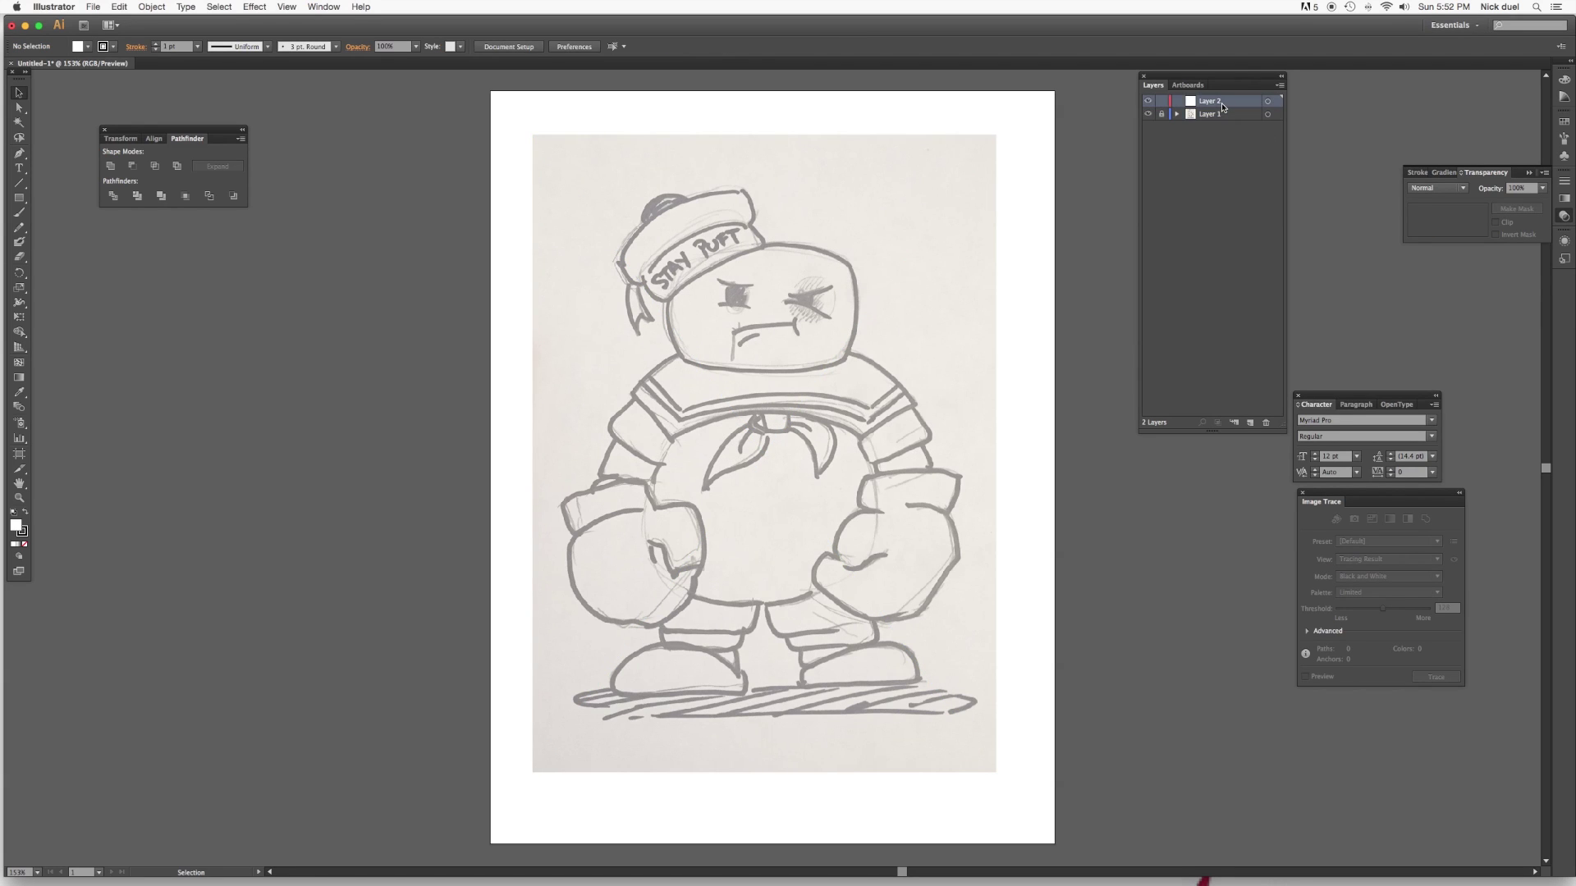
click(19, 153)
click(80, 47)
click(13, 61)
key(super+equal)
key(super+equal)
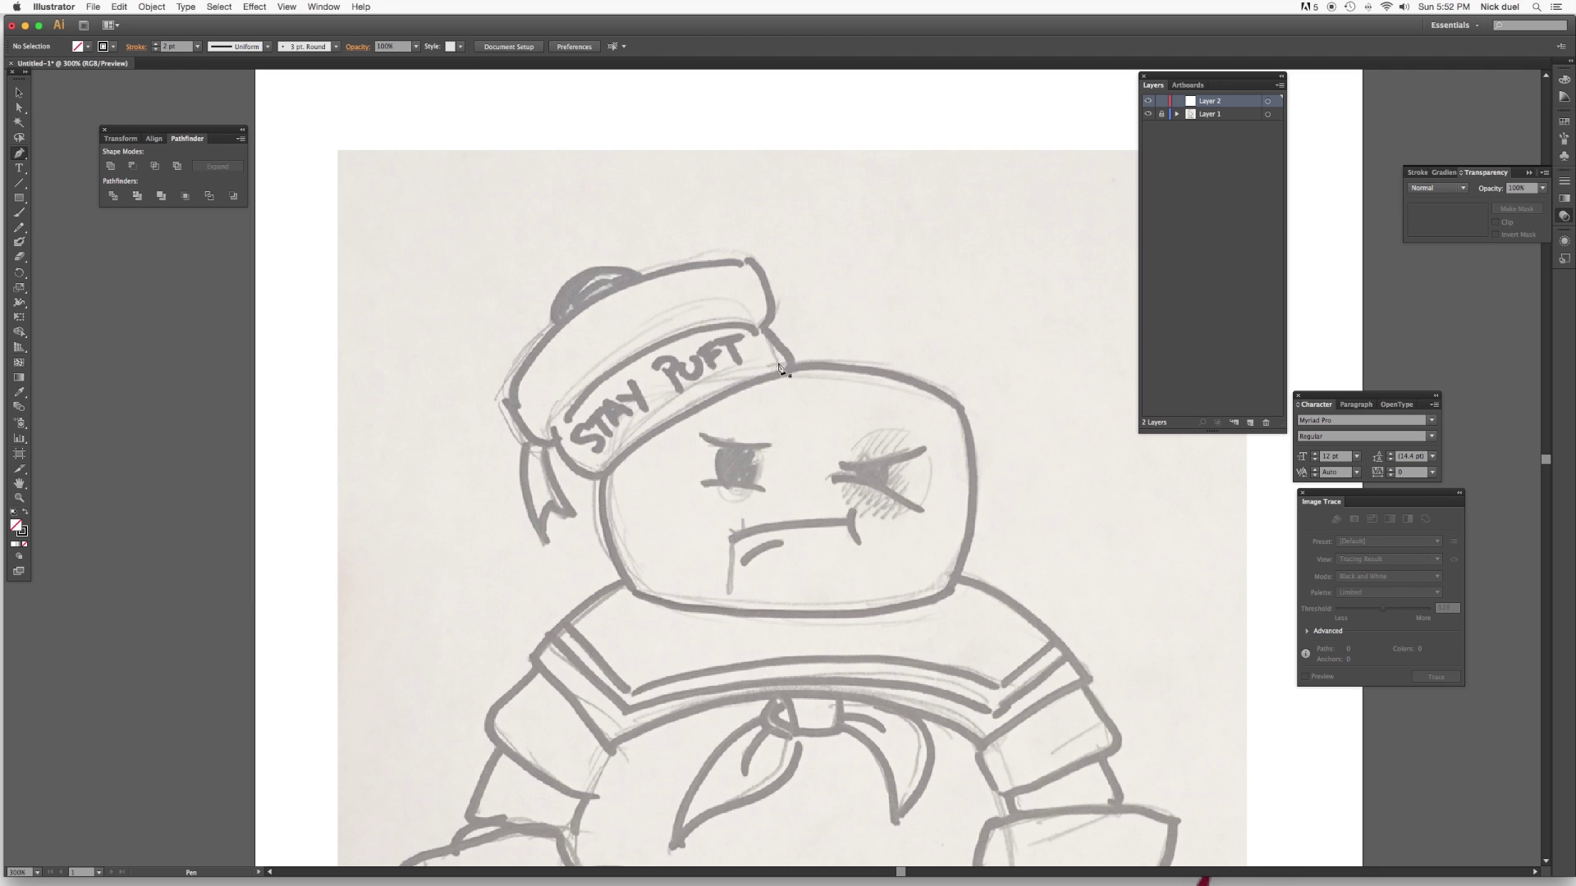
Trace the head with curved anchors around top, sides and bottom, closing the path at its start.
click(961, 407)
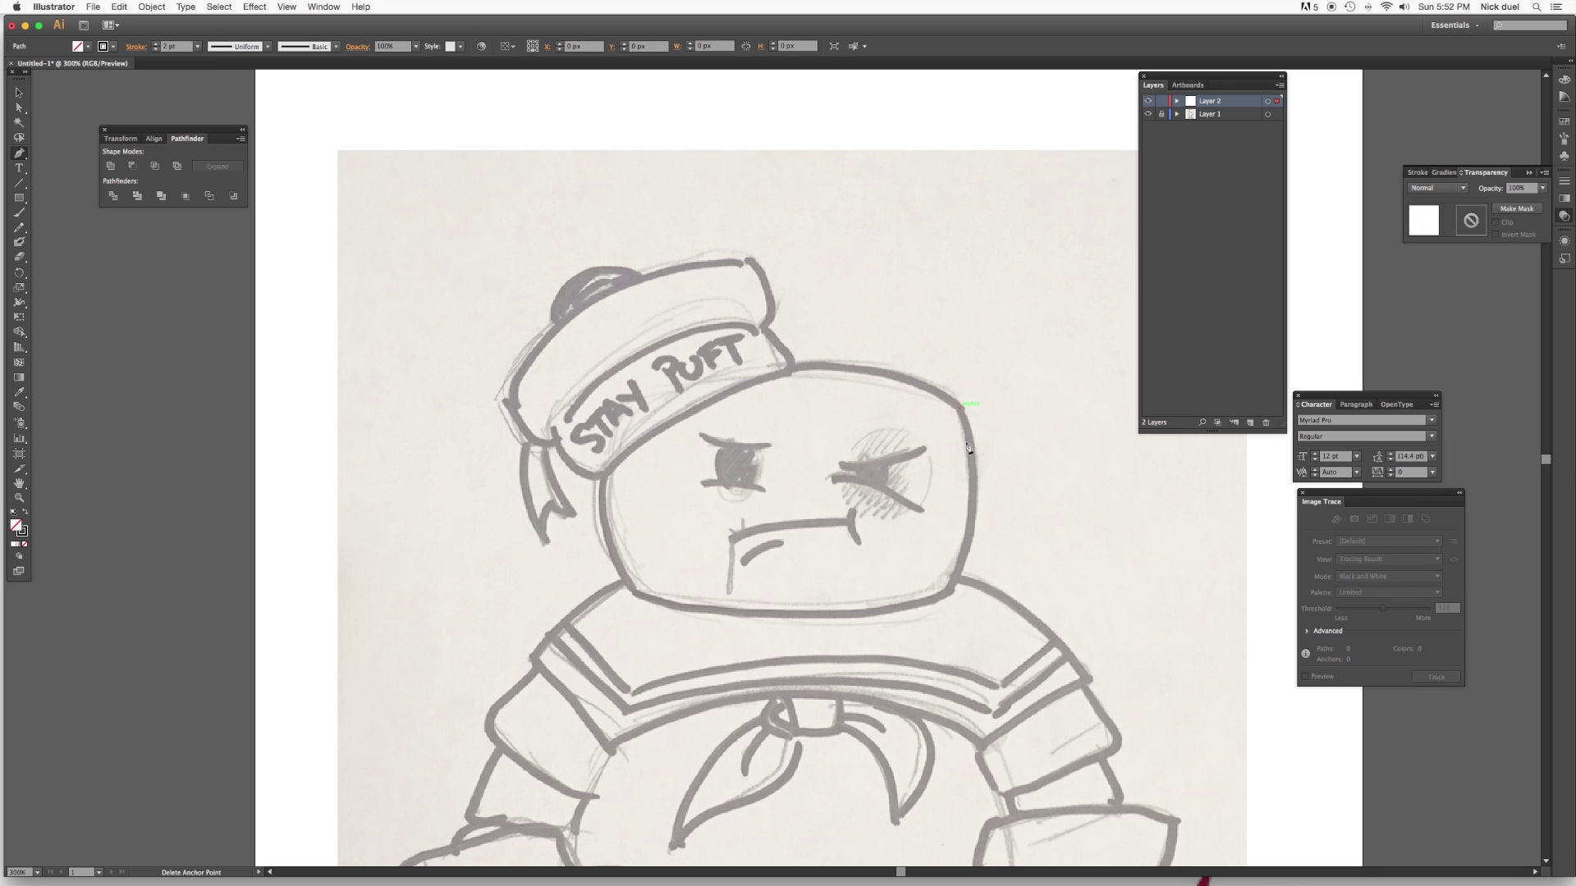
click(802, 368)
drag(797, 371, 686, 375)
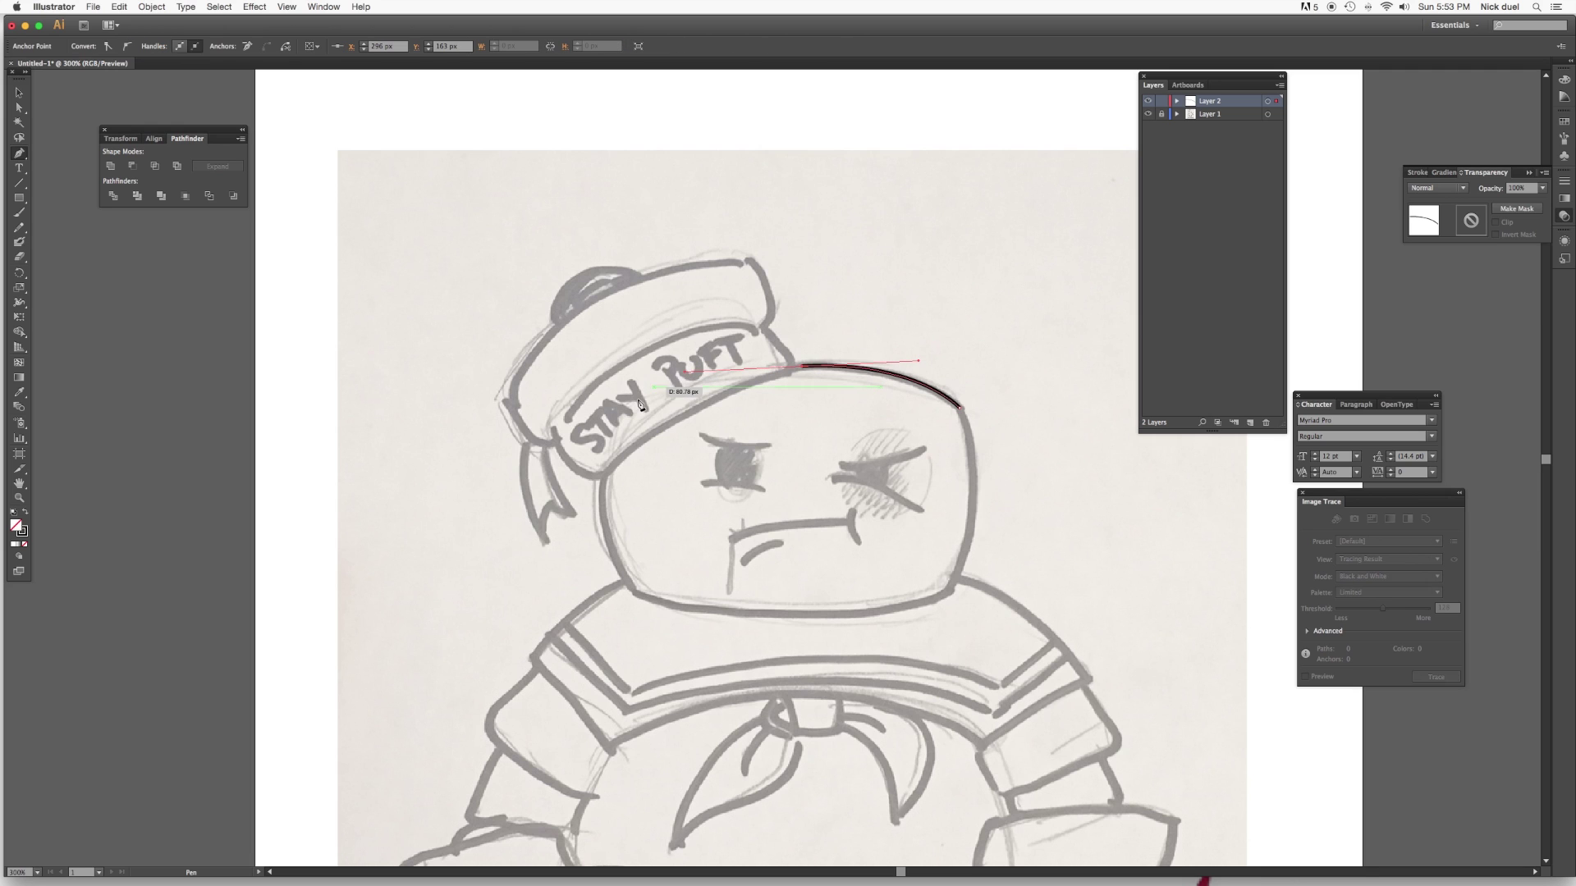
click(603, 425)
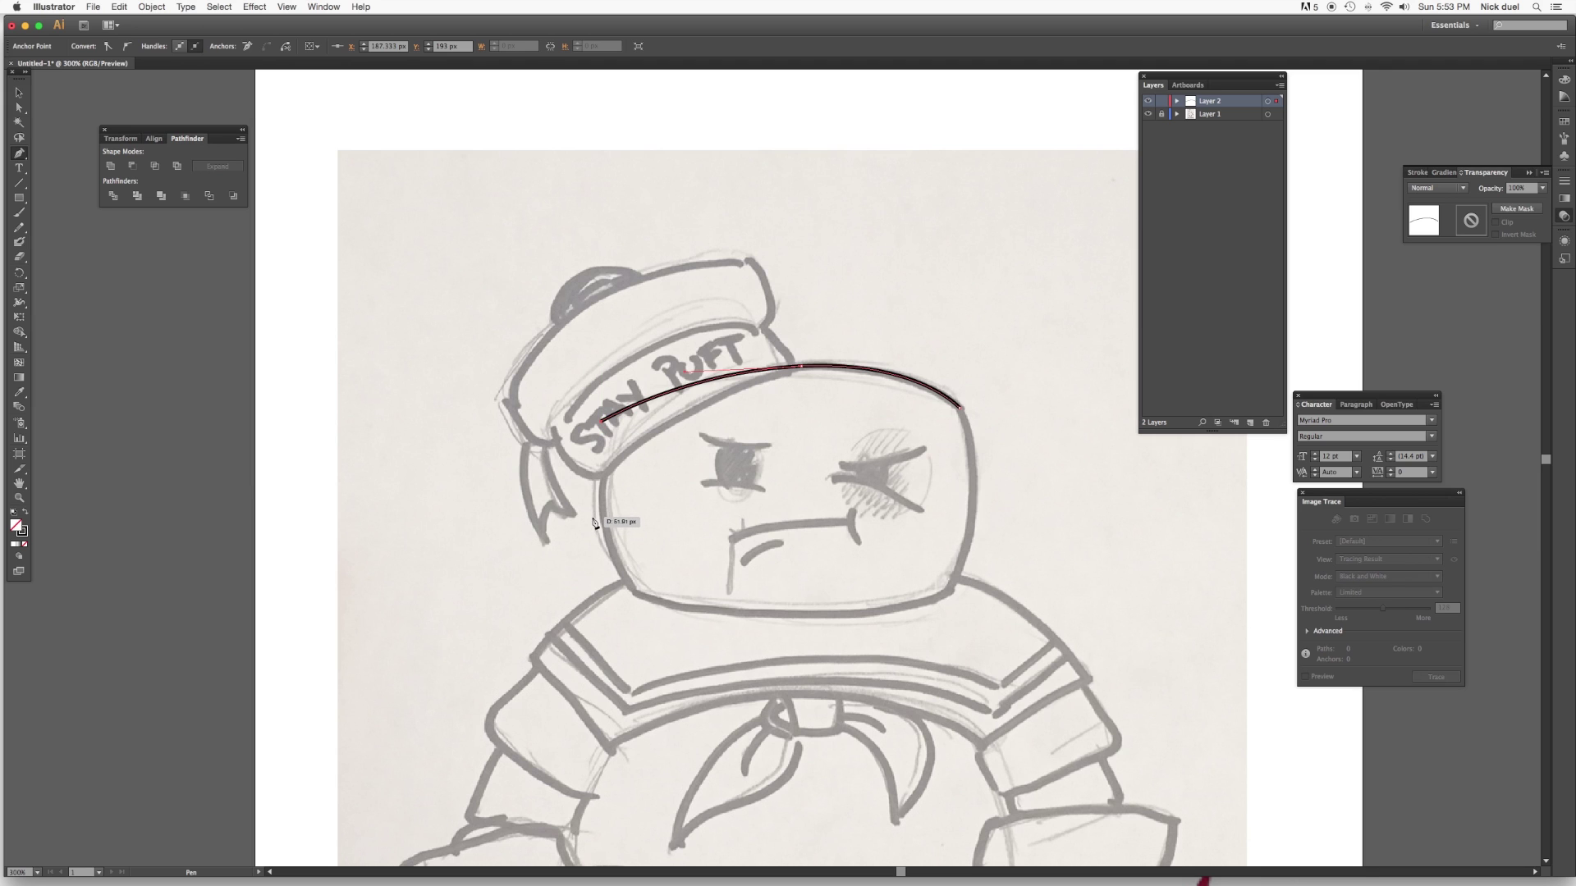
drag(595, 523, 611, 557)
click(635, 596)
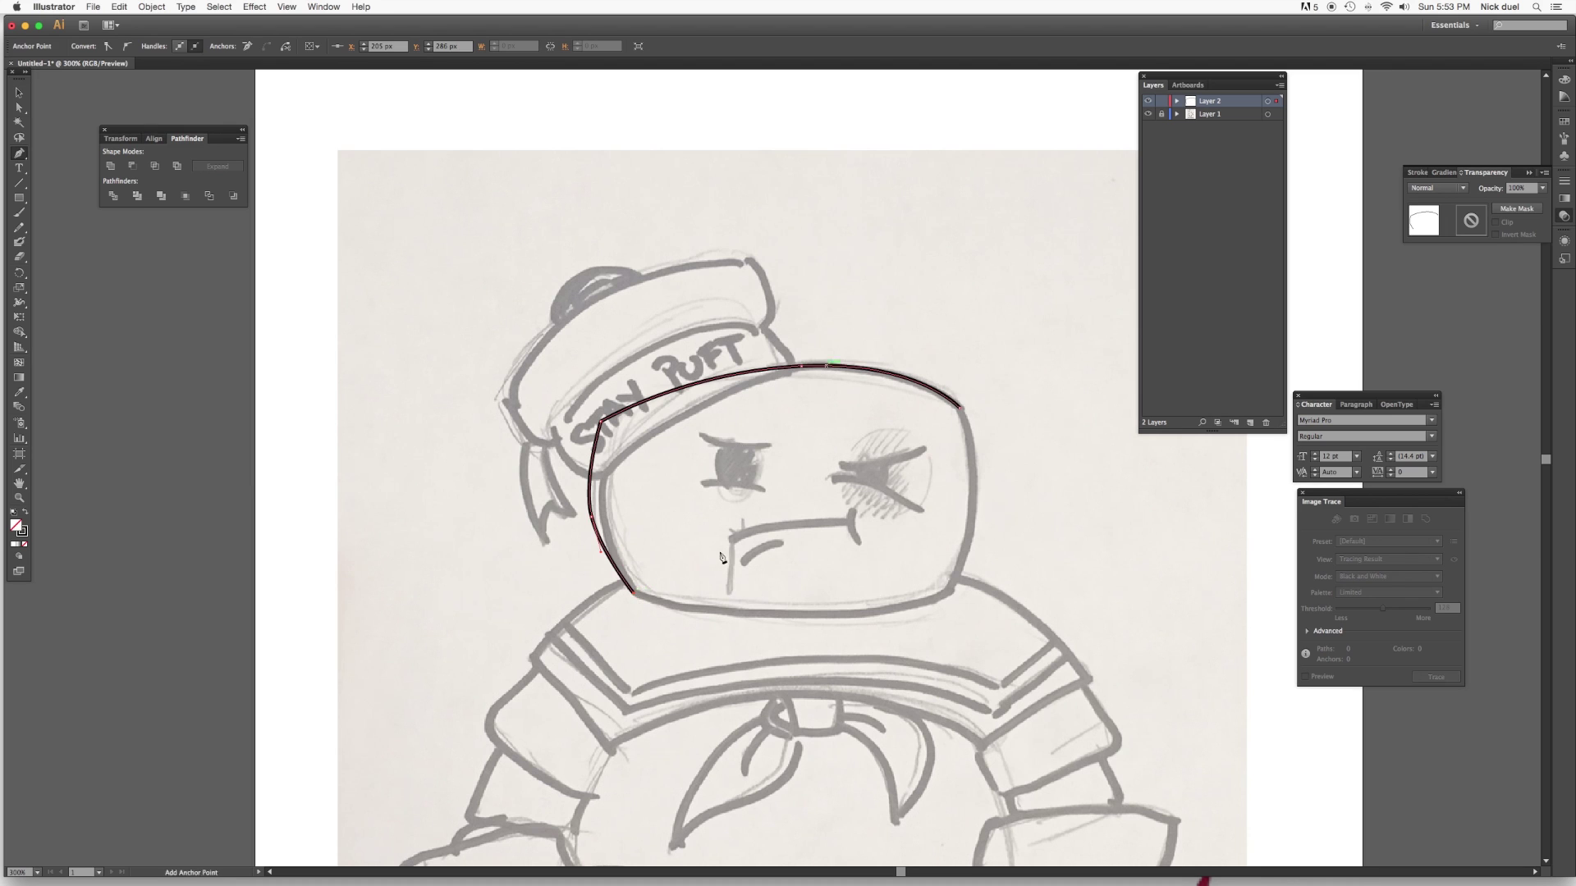
drag(802, 614, 846, 609)
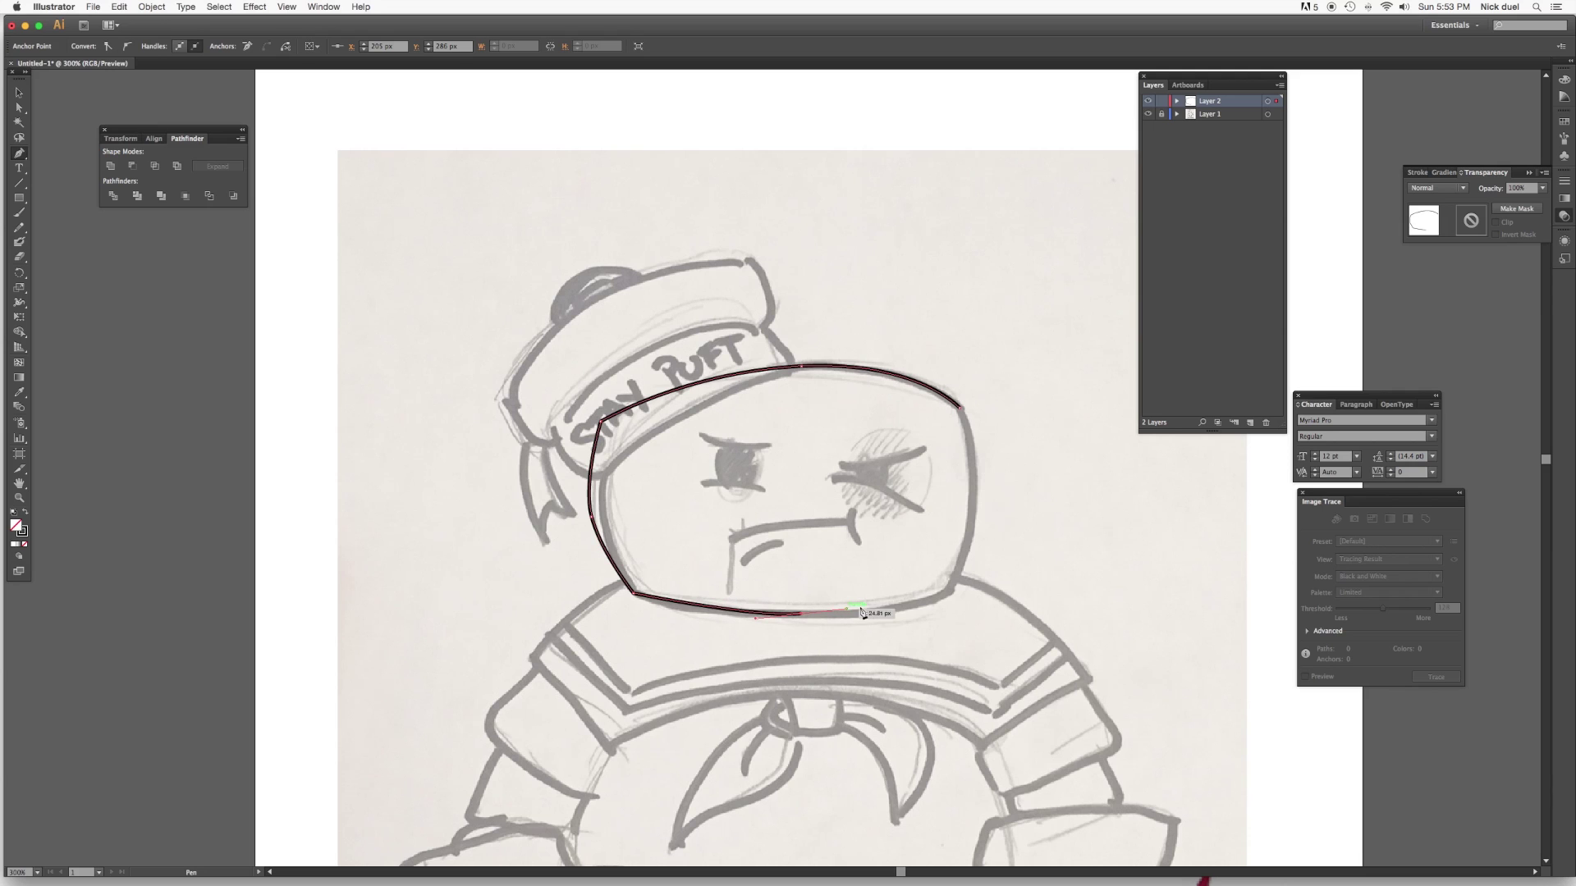
click(953, 588)
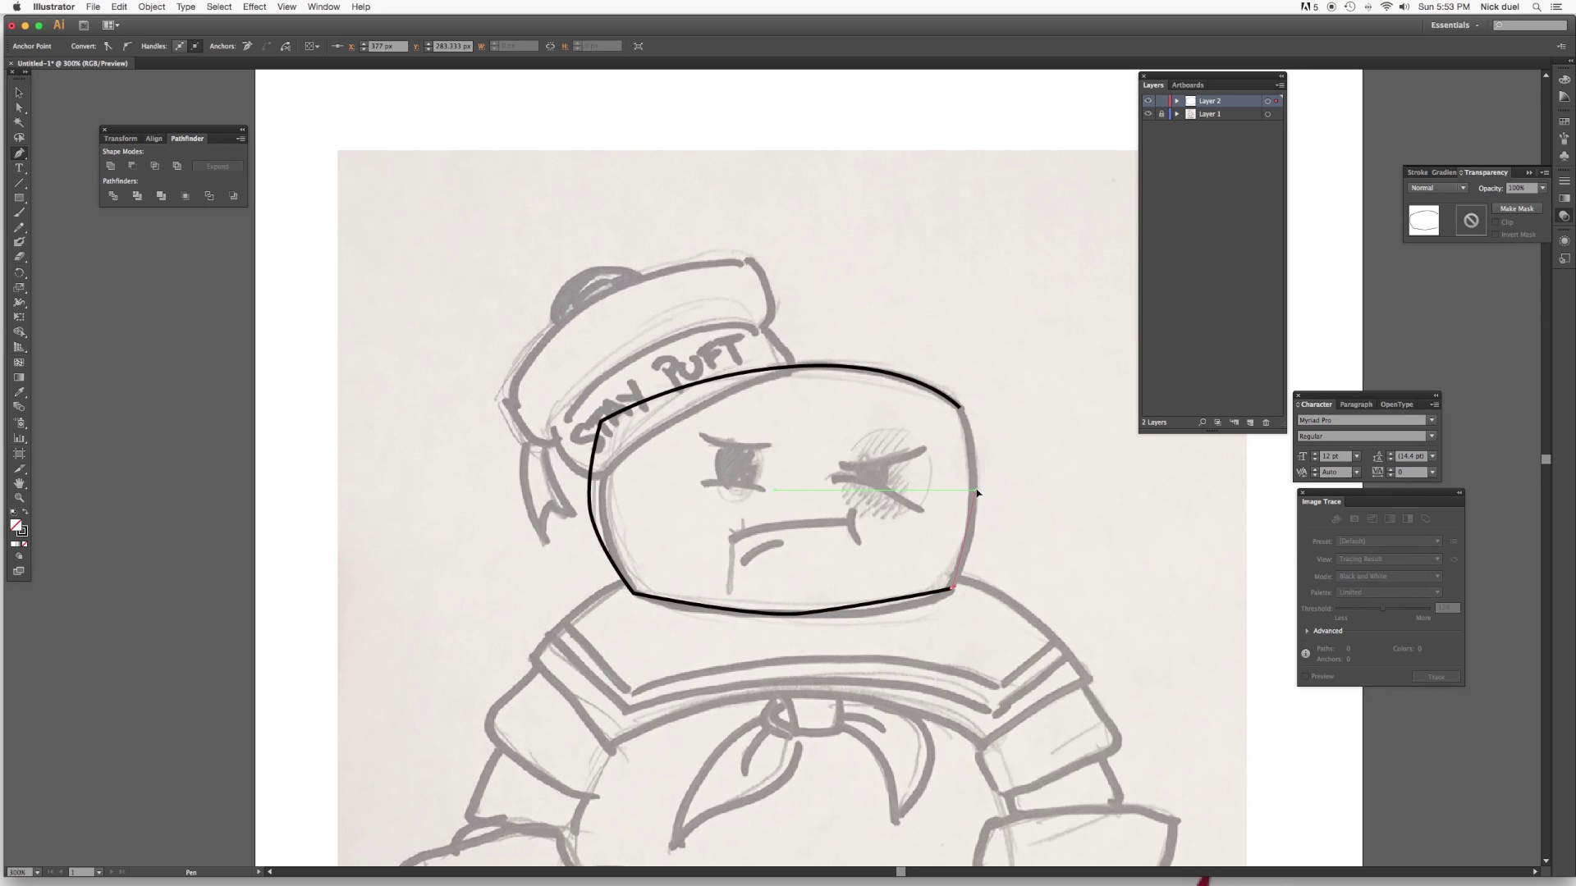
drag(977, 491, 977, 447)
click(961, 407)
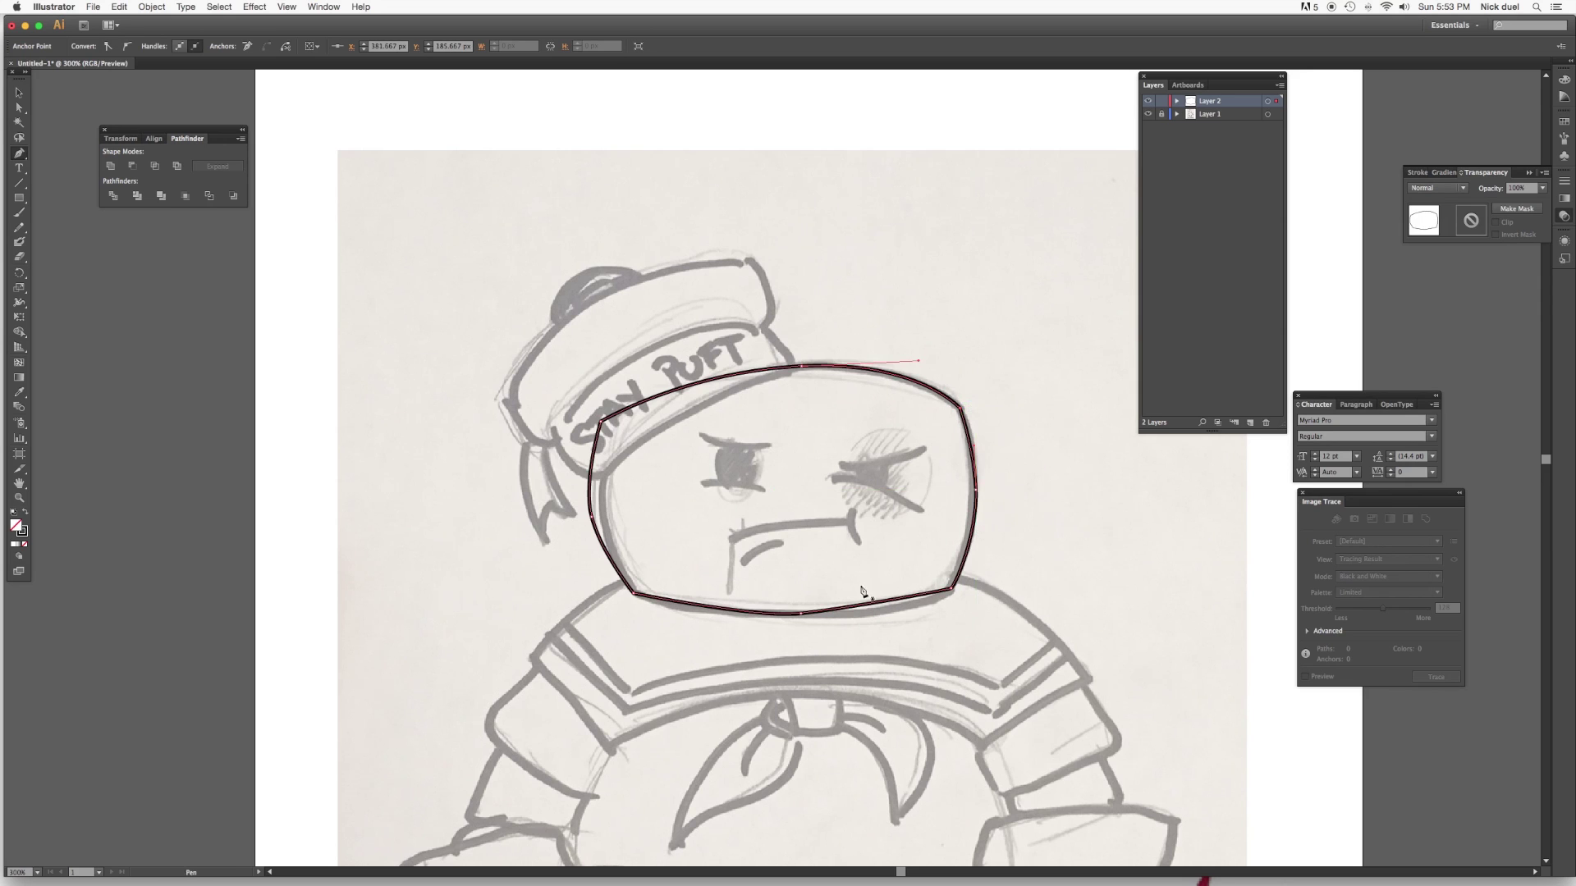
super+click(691, 437)
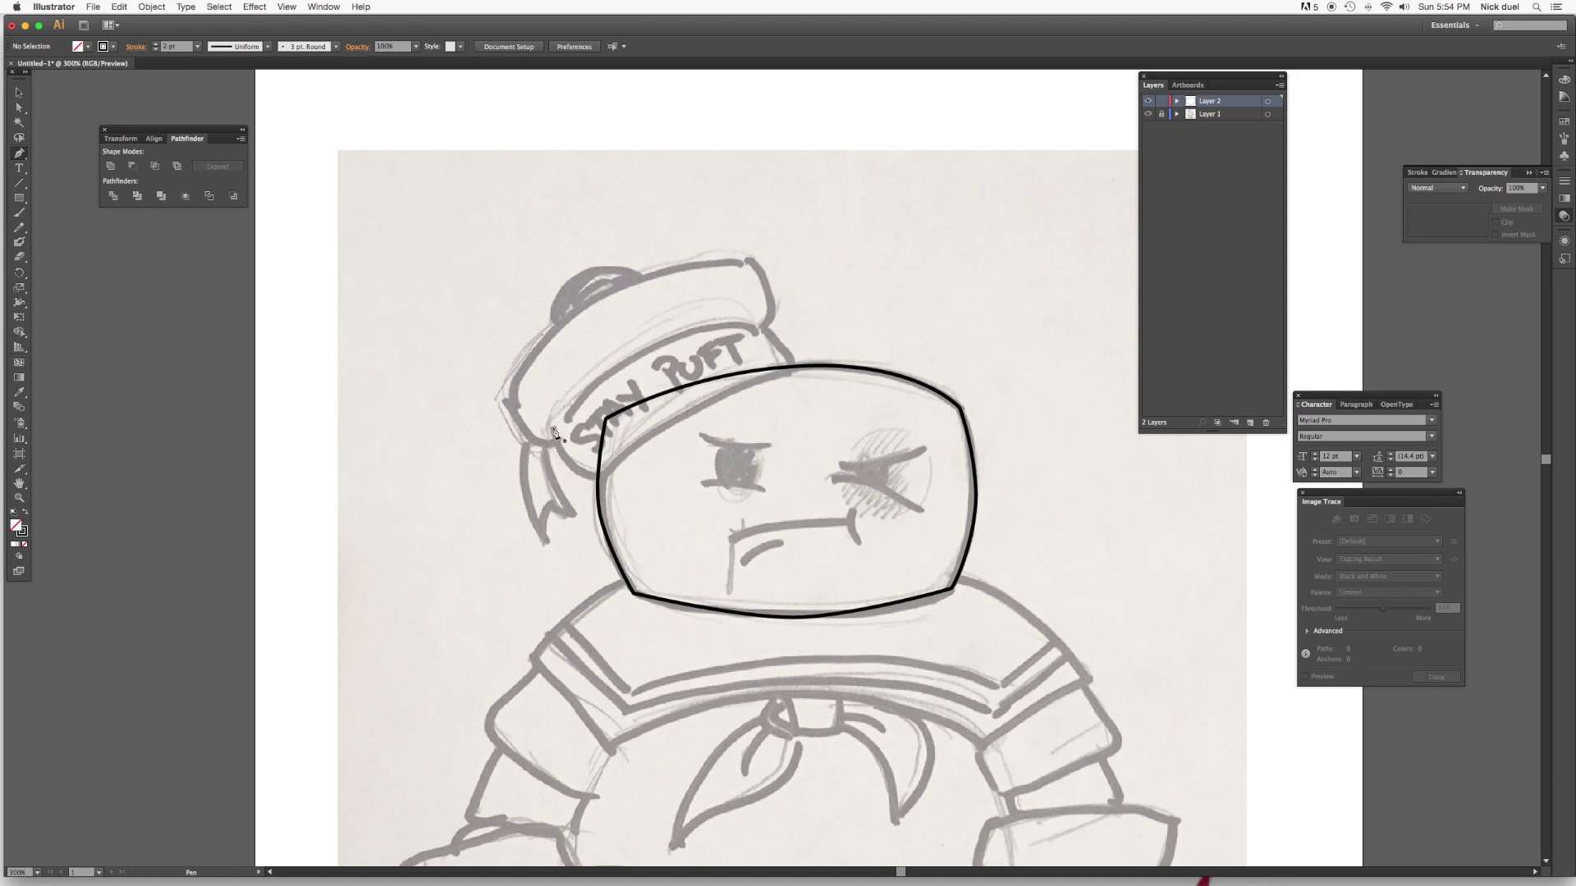
Trace the hat band curve and make the ribbon's narrowed top point a sharp corner.
drag(554, 433, 612, 468)
drag(792, 369, 770, 331)
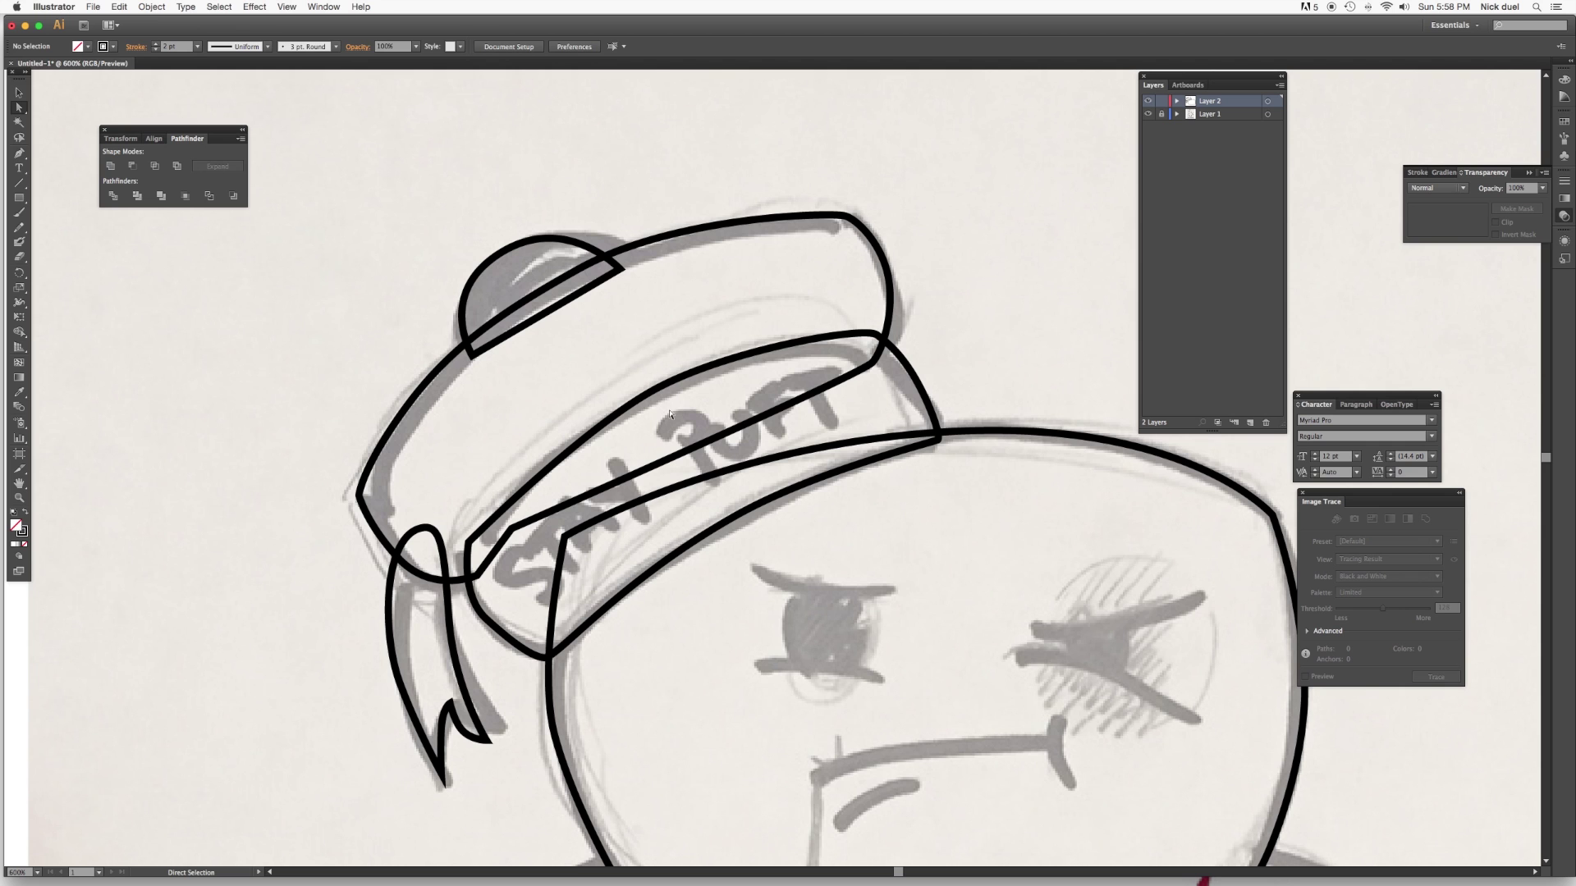
click(427, 530)
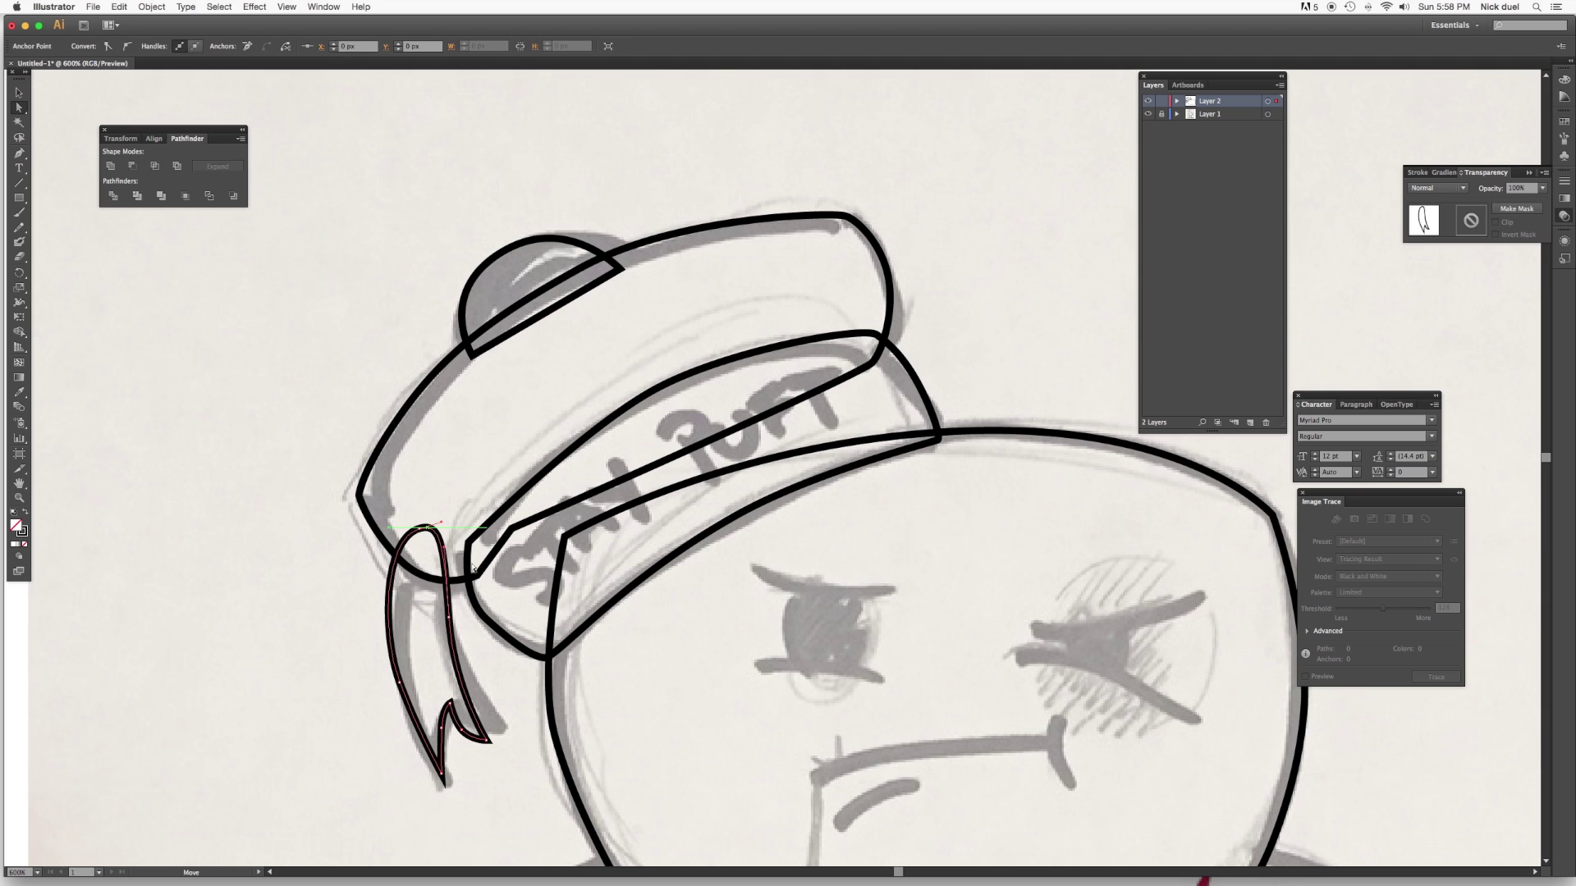
click(442, 525)
drag(443, 525, 426, 543)
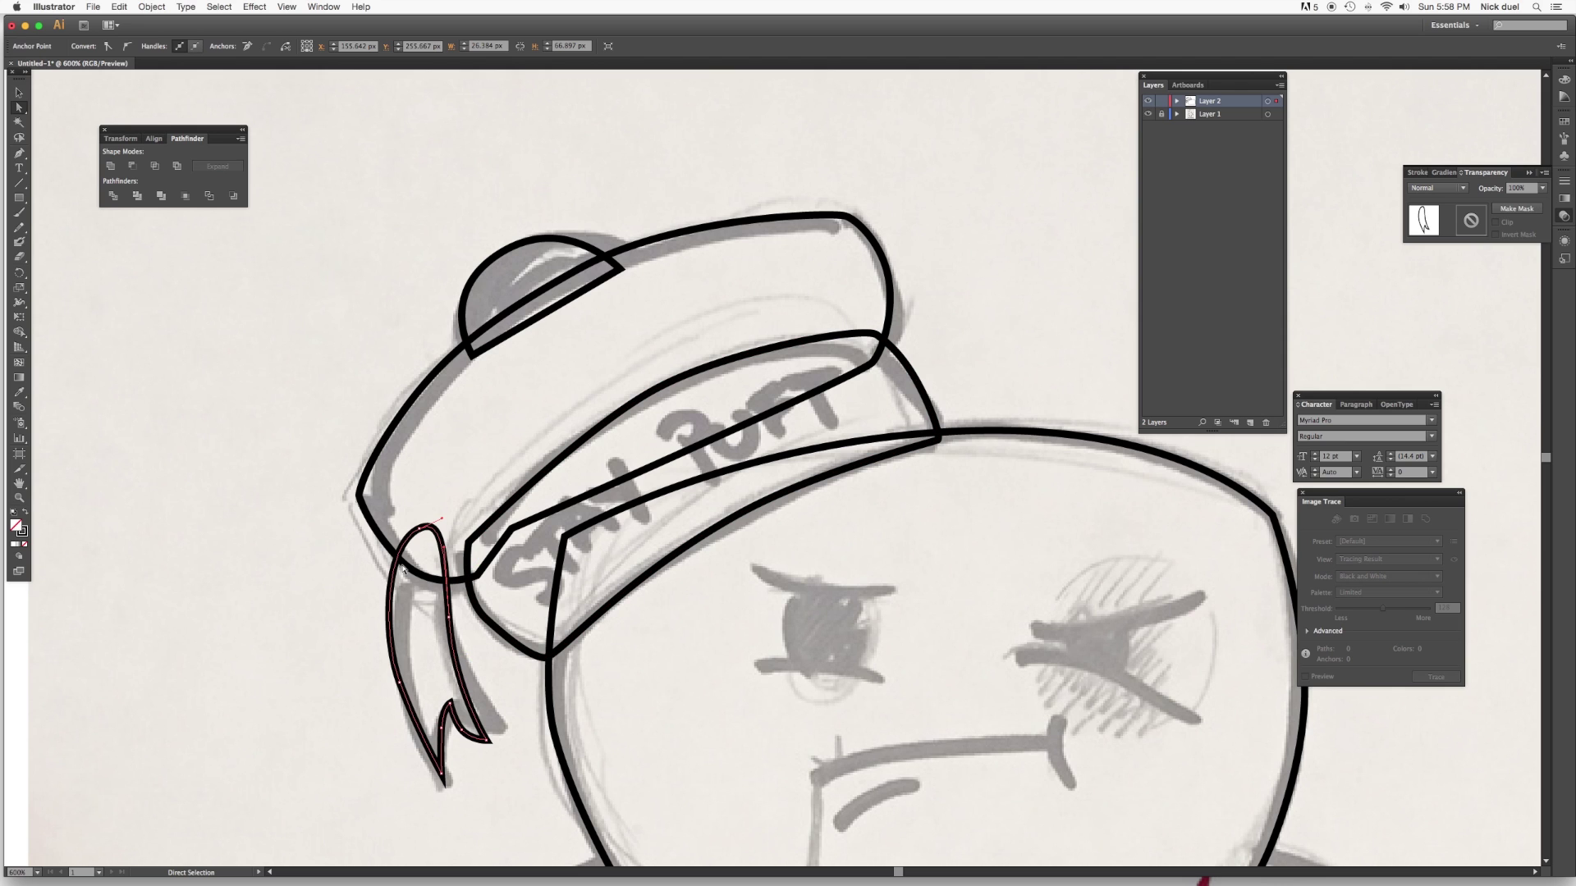
drag(417, 523, 424, 530)
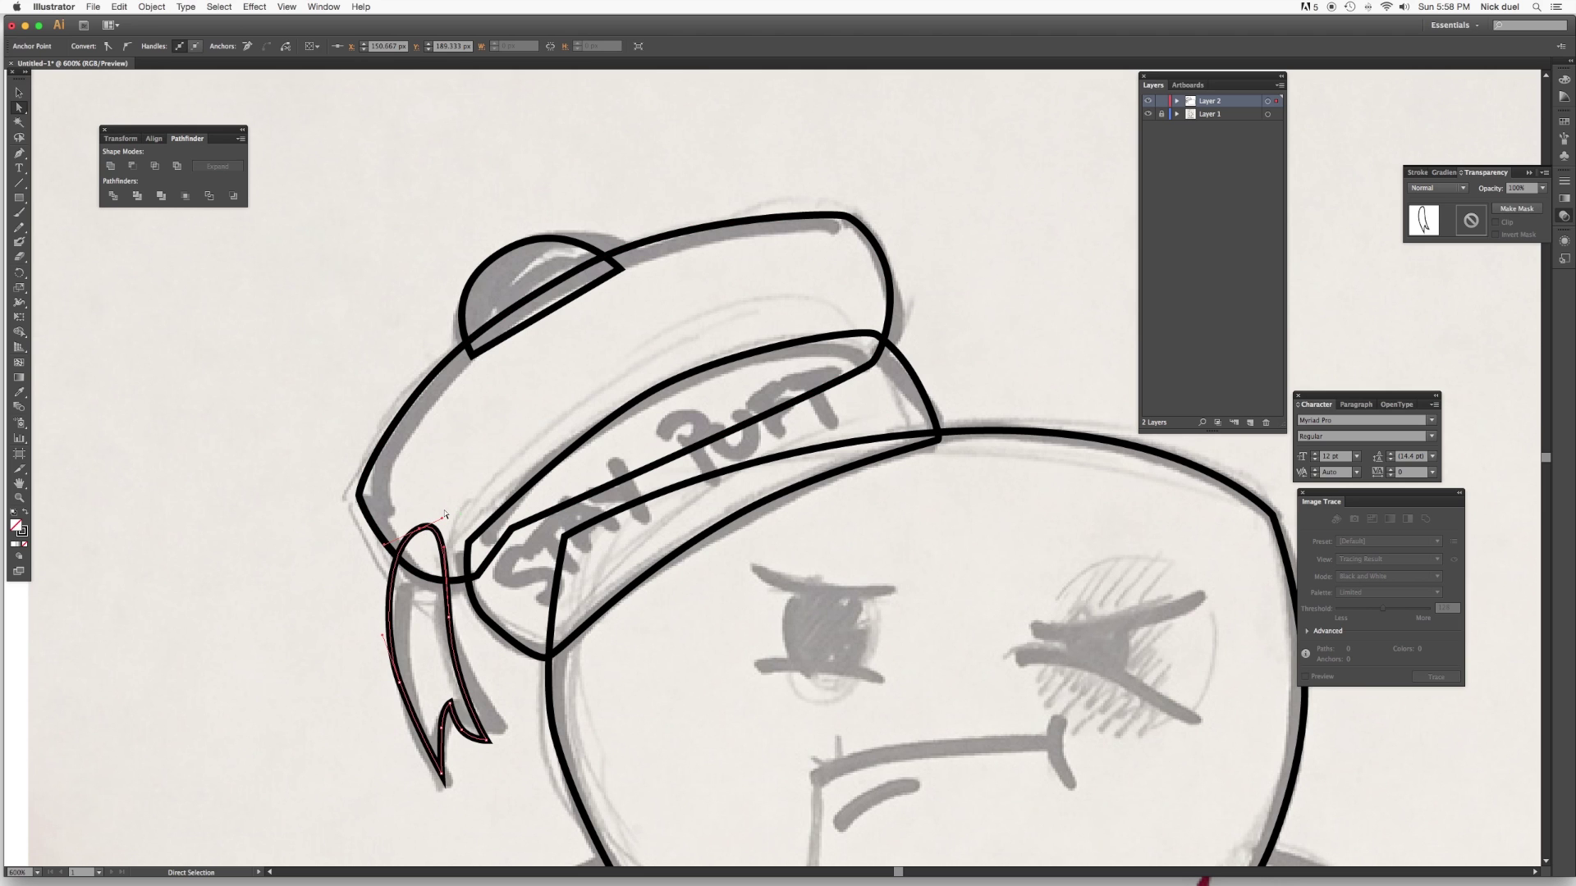
click(108, 48)
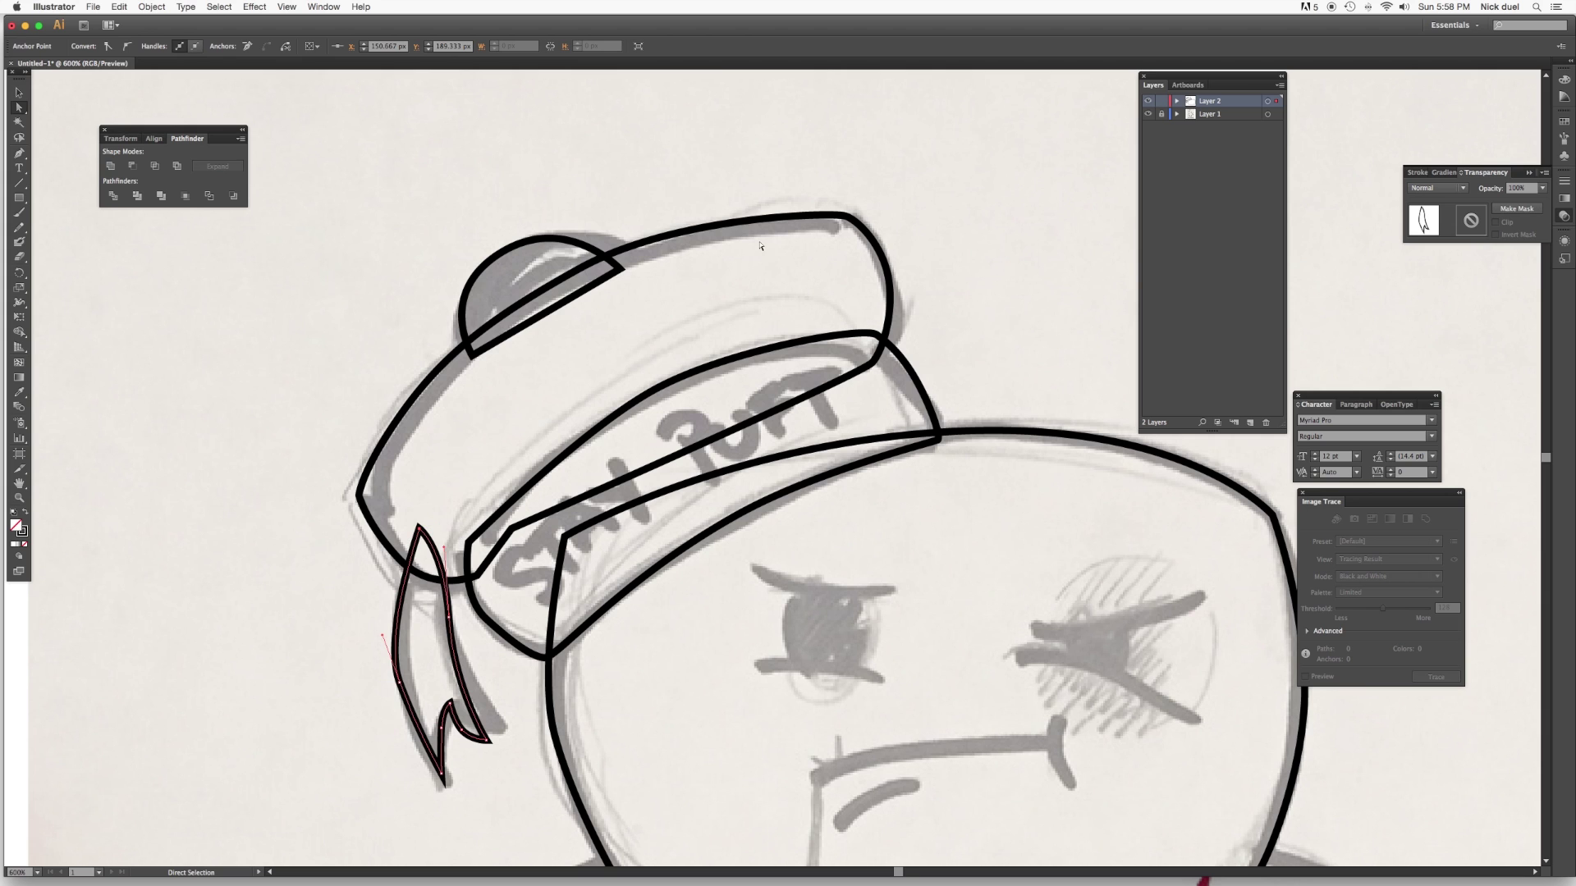
Convert the hat outline's top-right anchor to a corner and reshape its lower right.
click(859, 265)
click(846, 217)
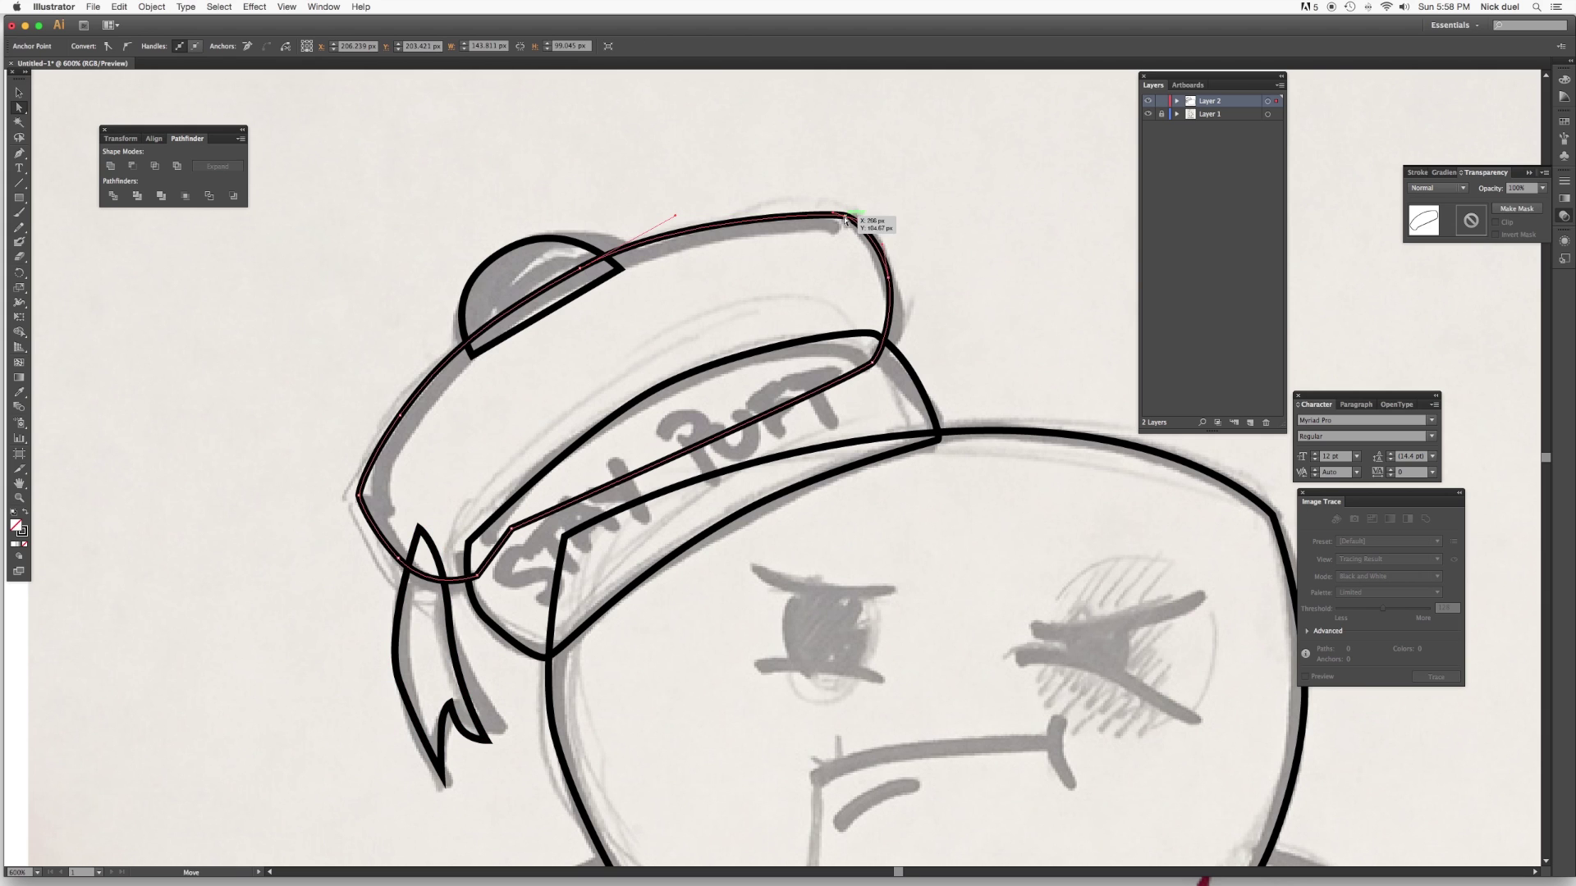
click(128, 47)
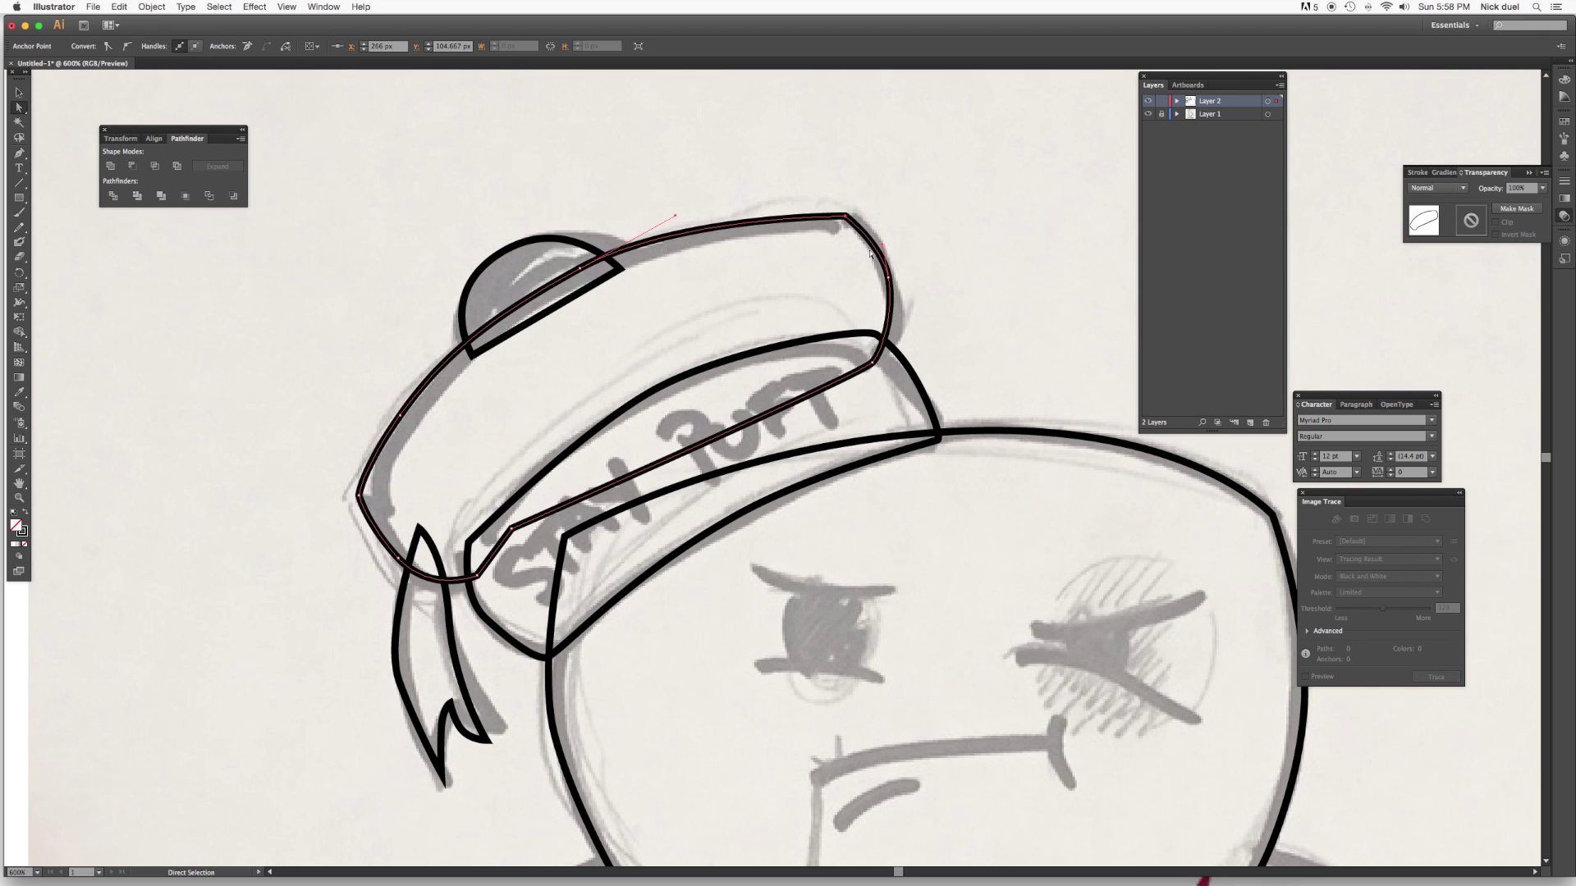
drag(872, 362, 902, 352)
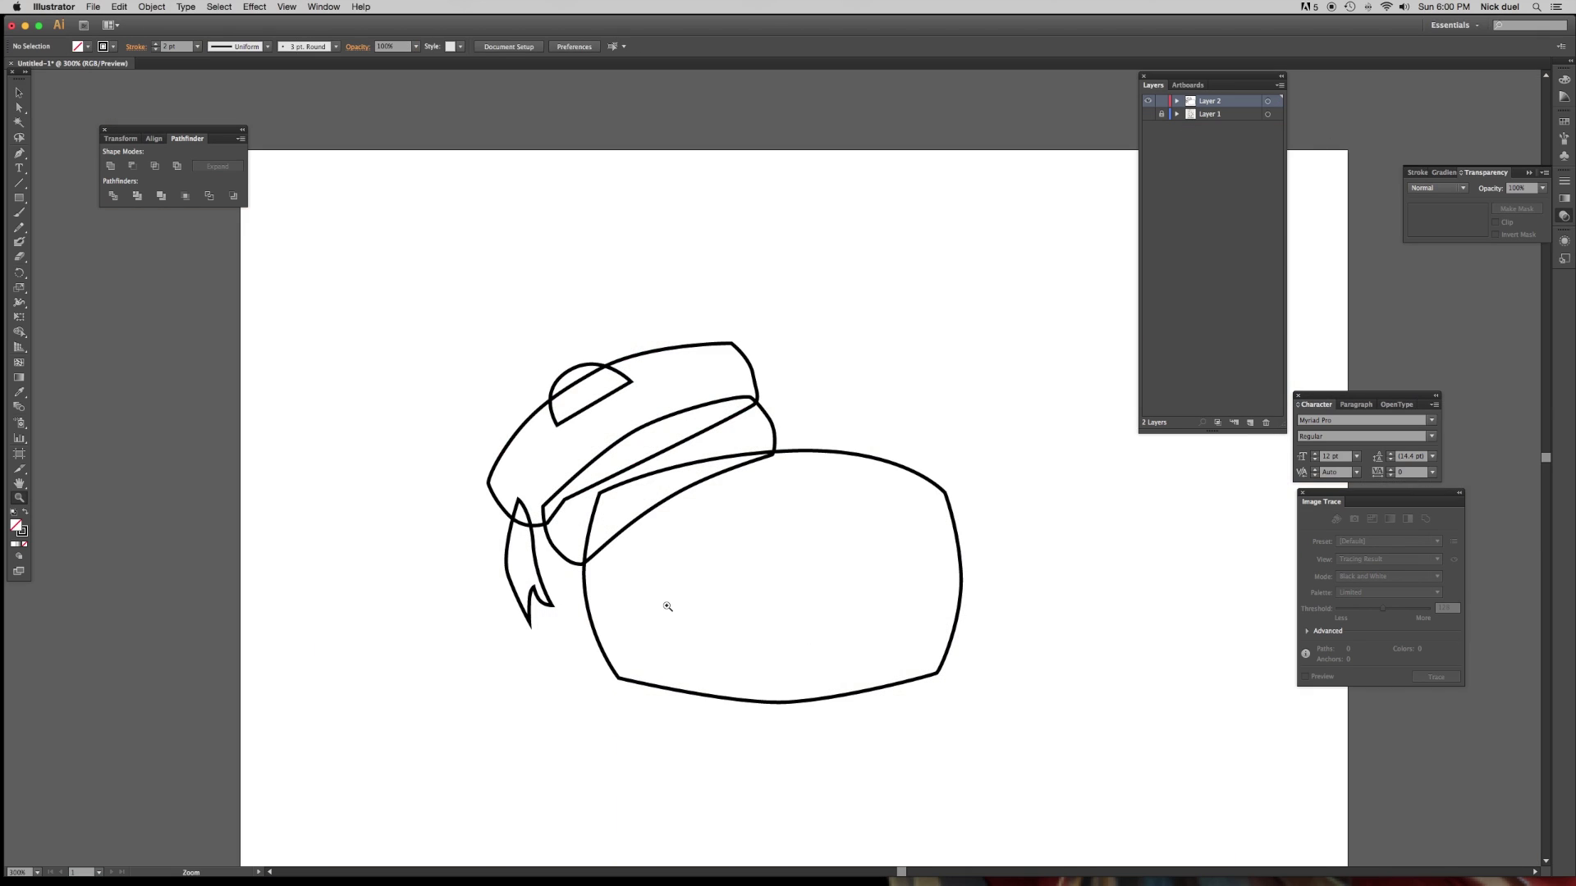
Zoom to 400% and fill the hat's outer outline light grey.
click(725, 519)
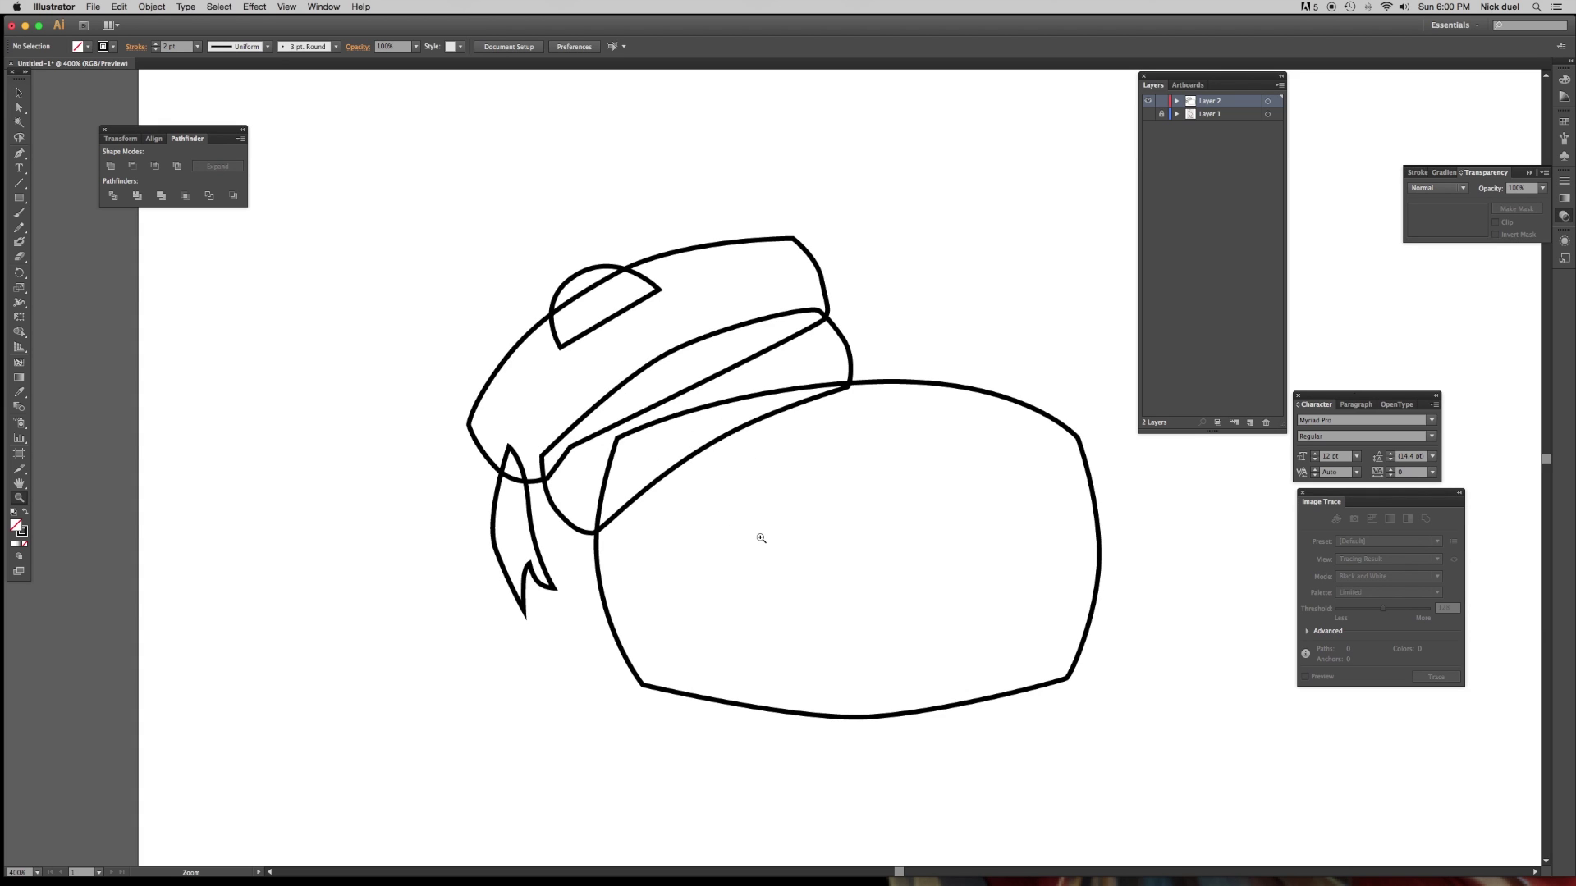
key(v)
click(509, 361)
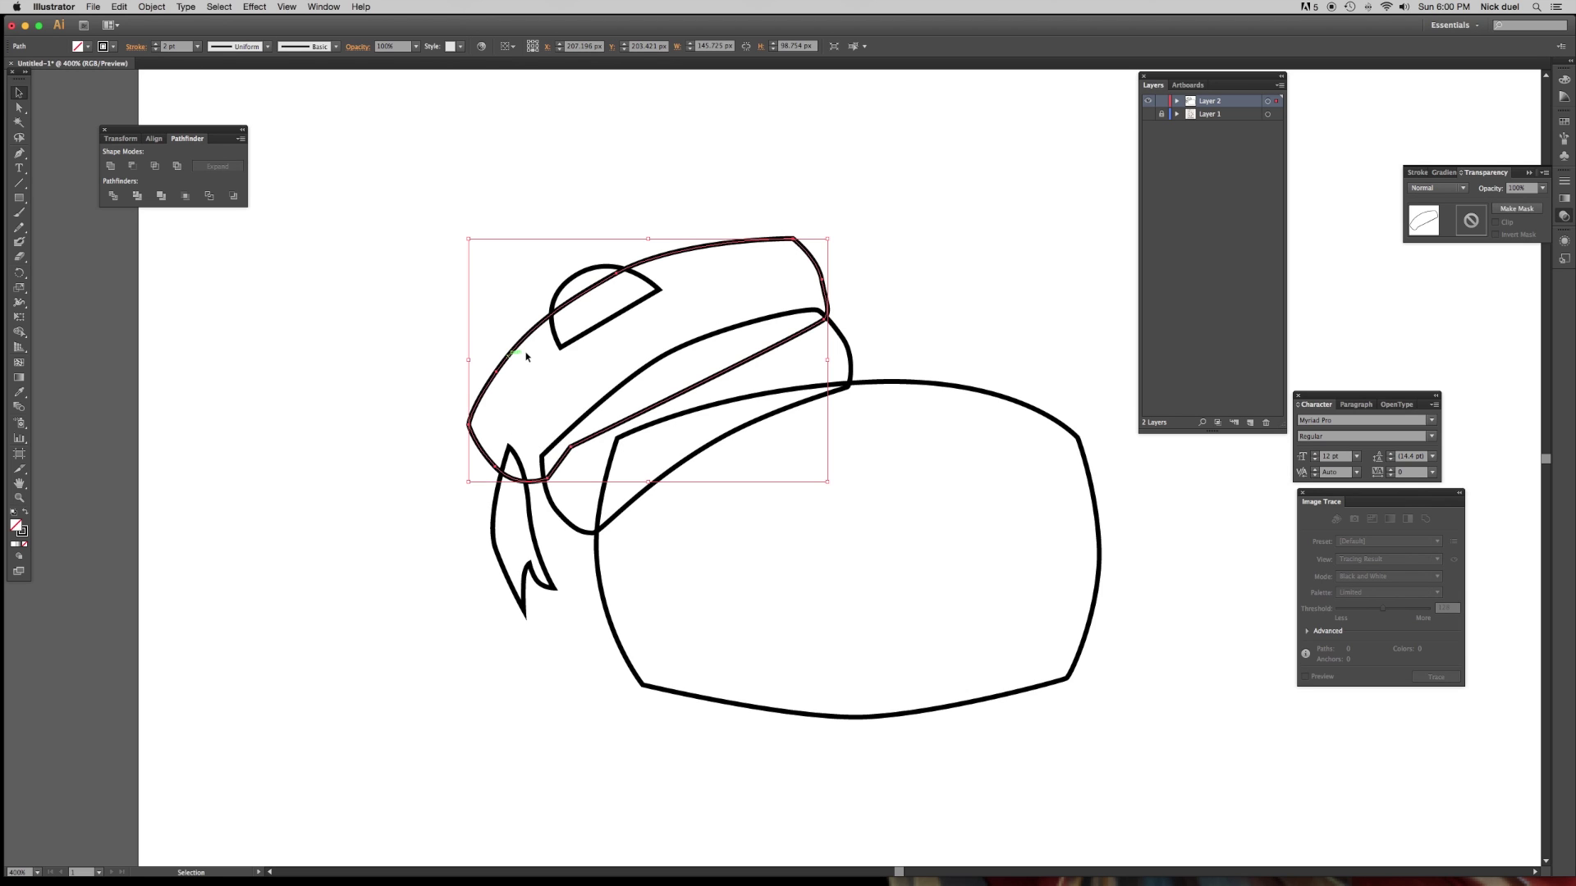
click(88, 46)
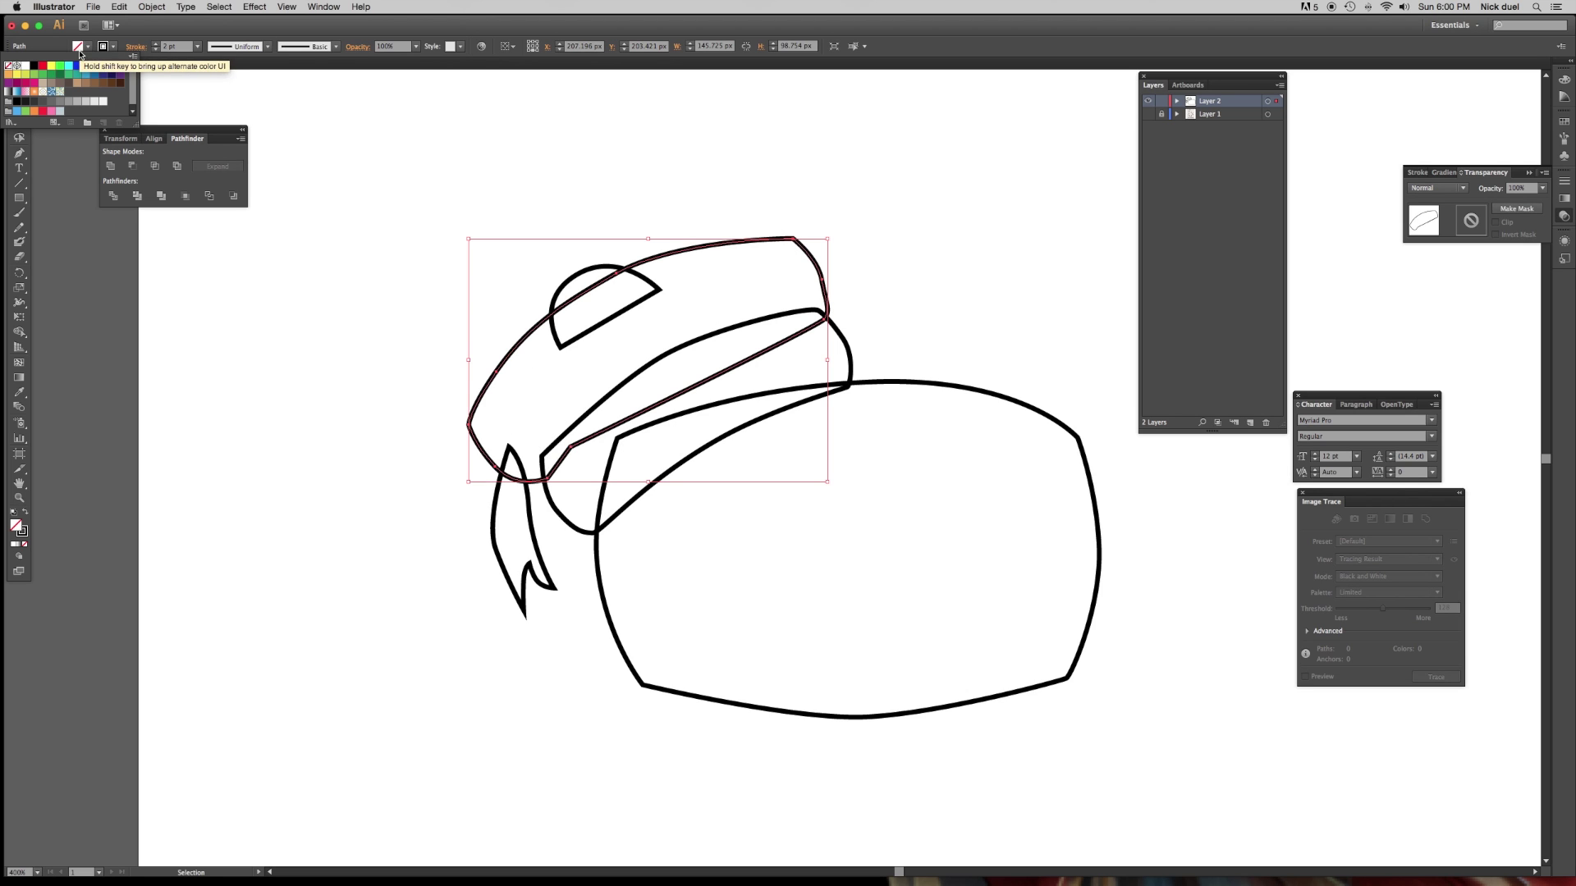
click(99, 105)
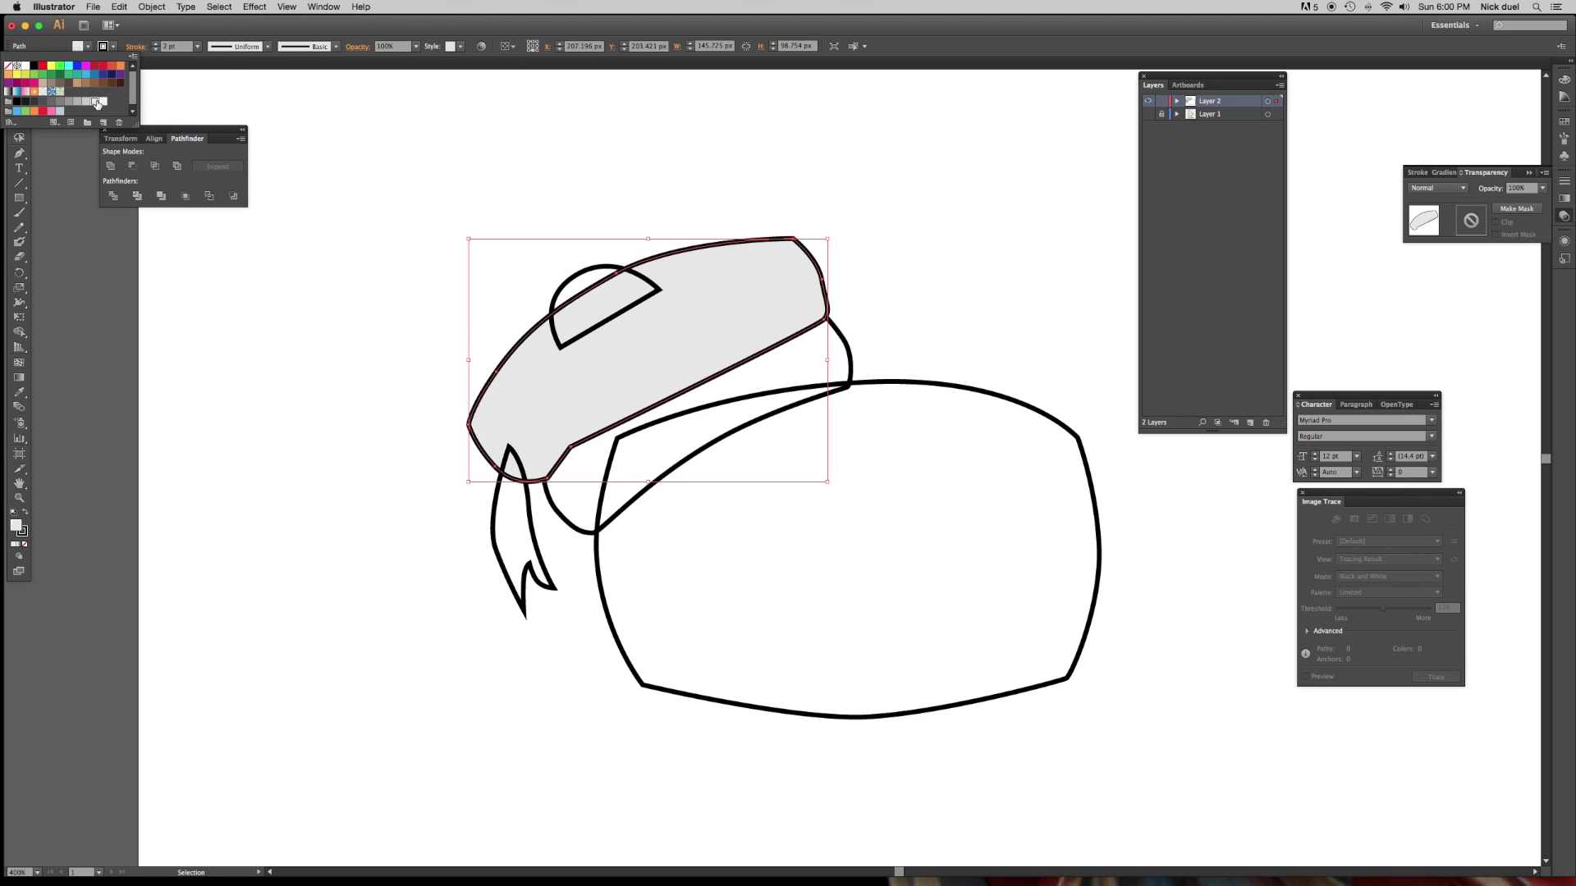
Fill the half-circle dark grey and send it behind the hat, then colour the tassel red.
click(584, 275)
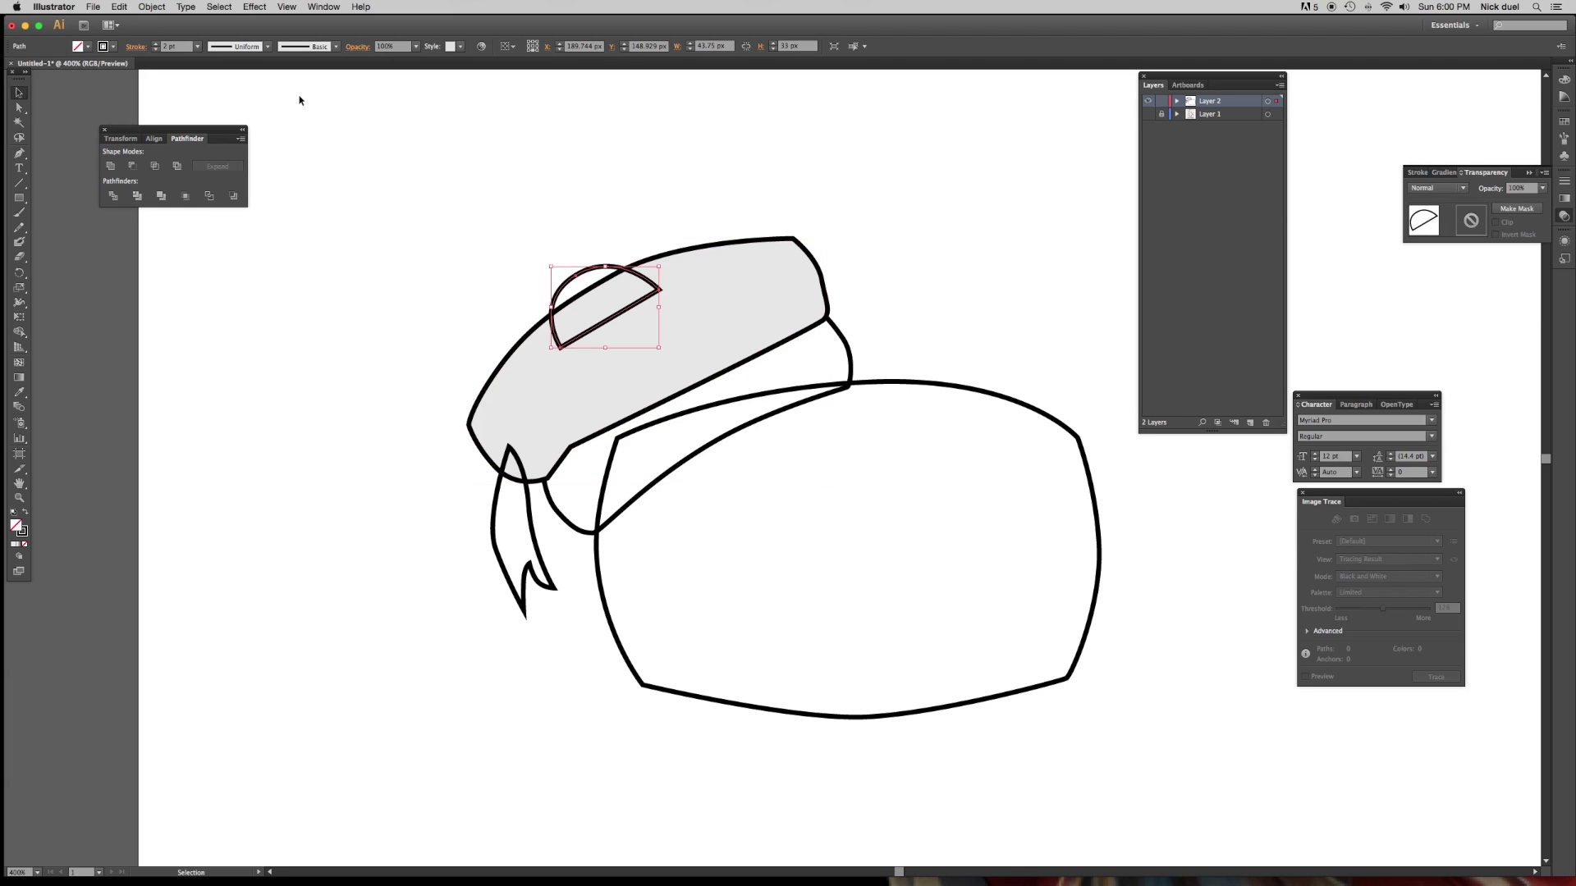
click(80, 49)
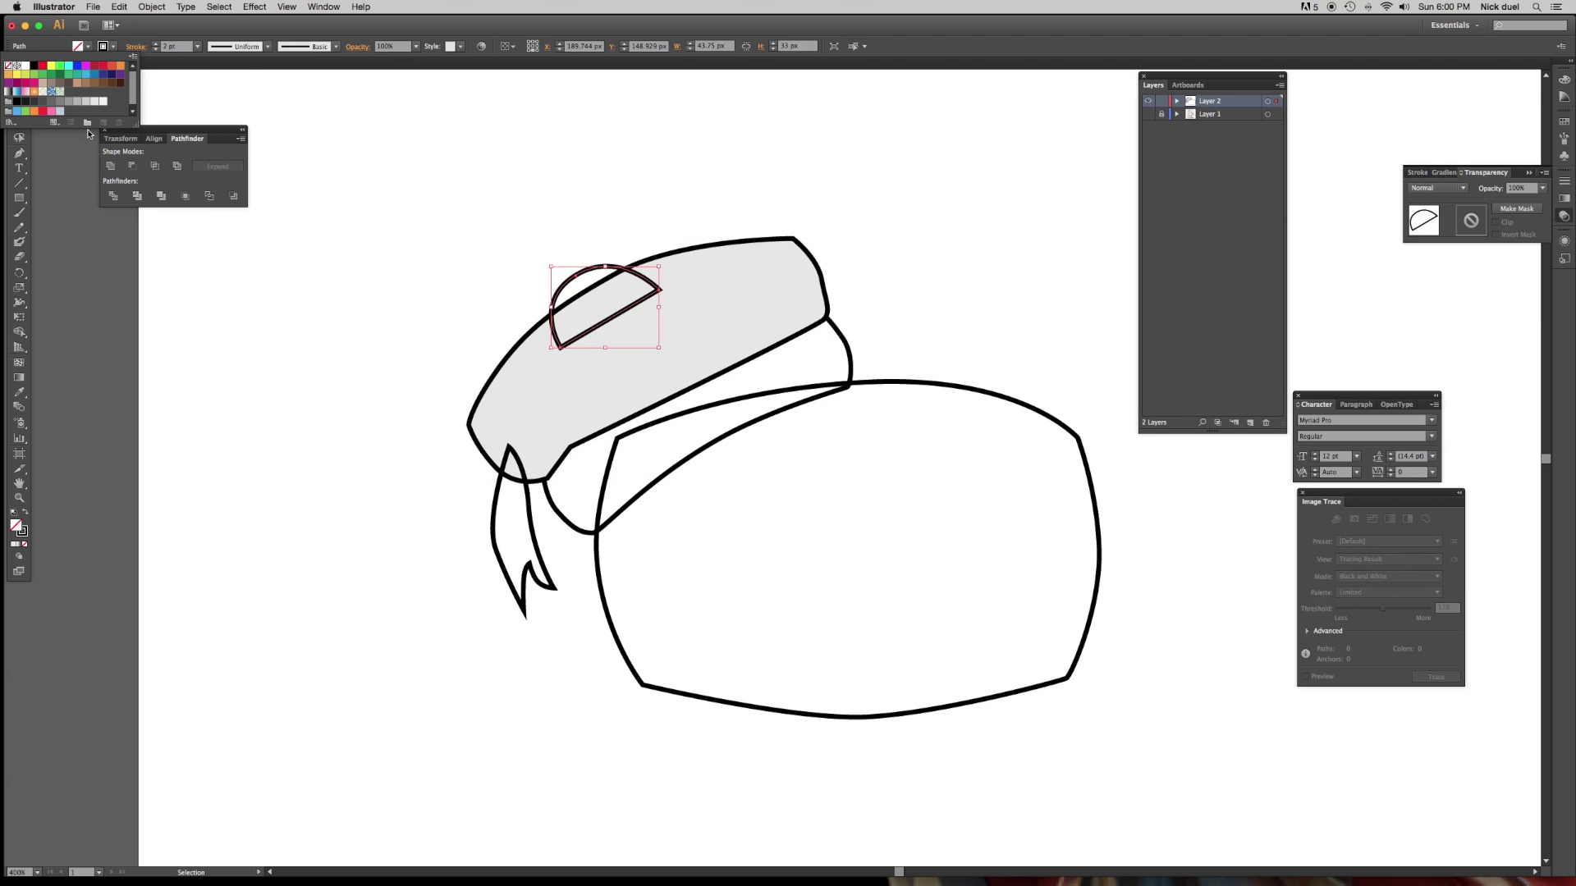
click(42, 101)
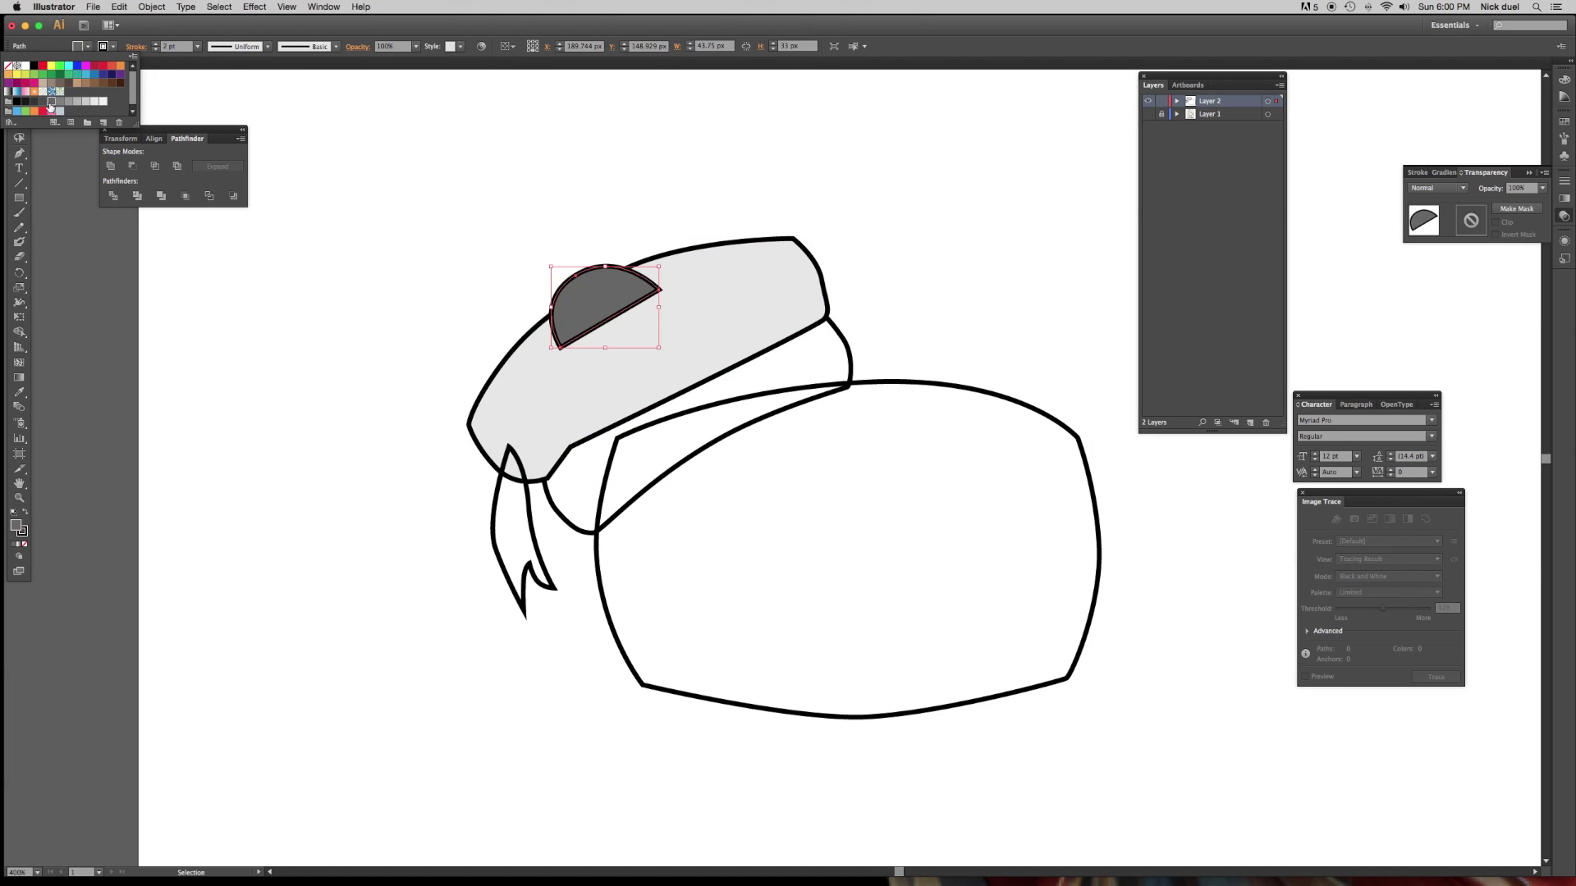
click(590, 289)
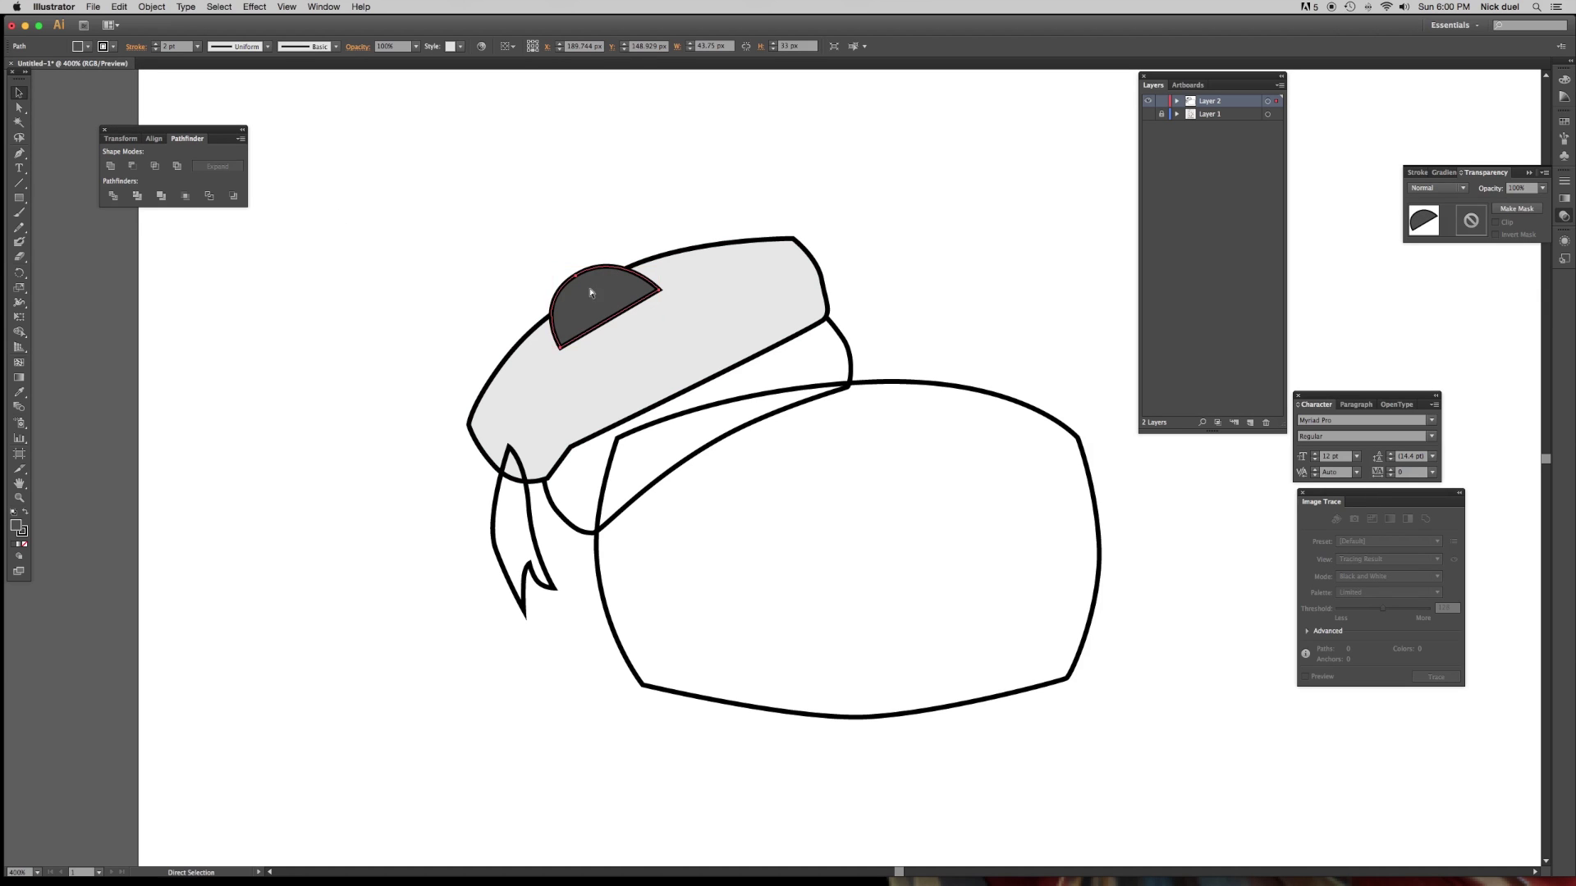
key(super+shift+bracketleft)
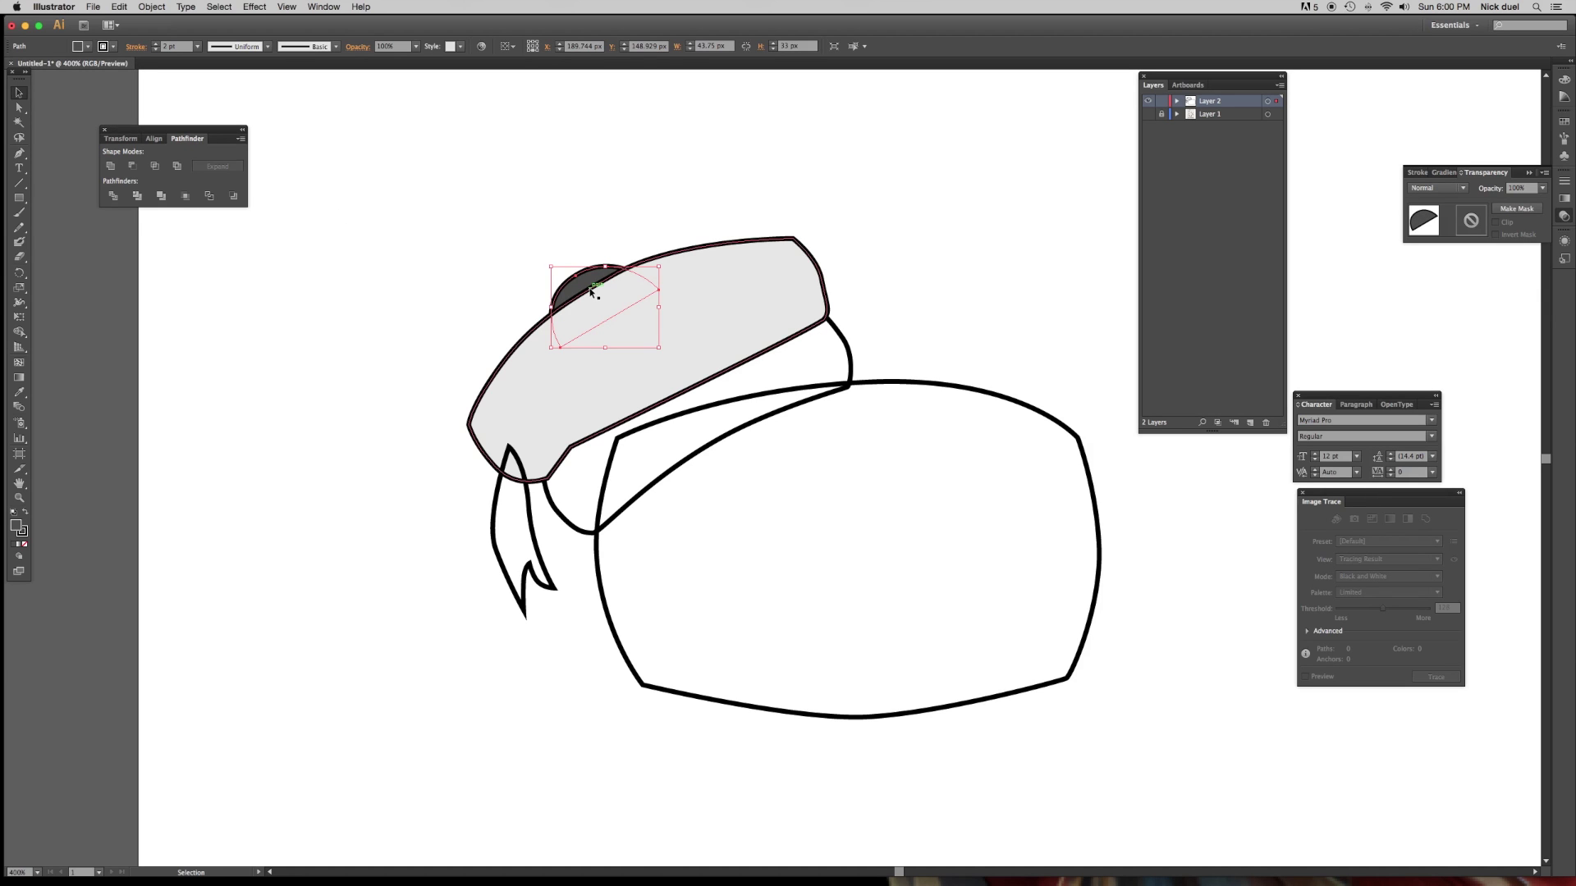
click(509, 546)
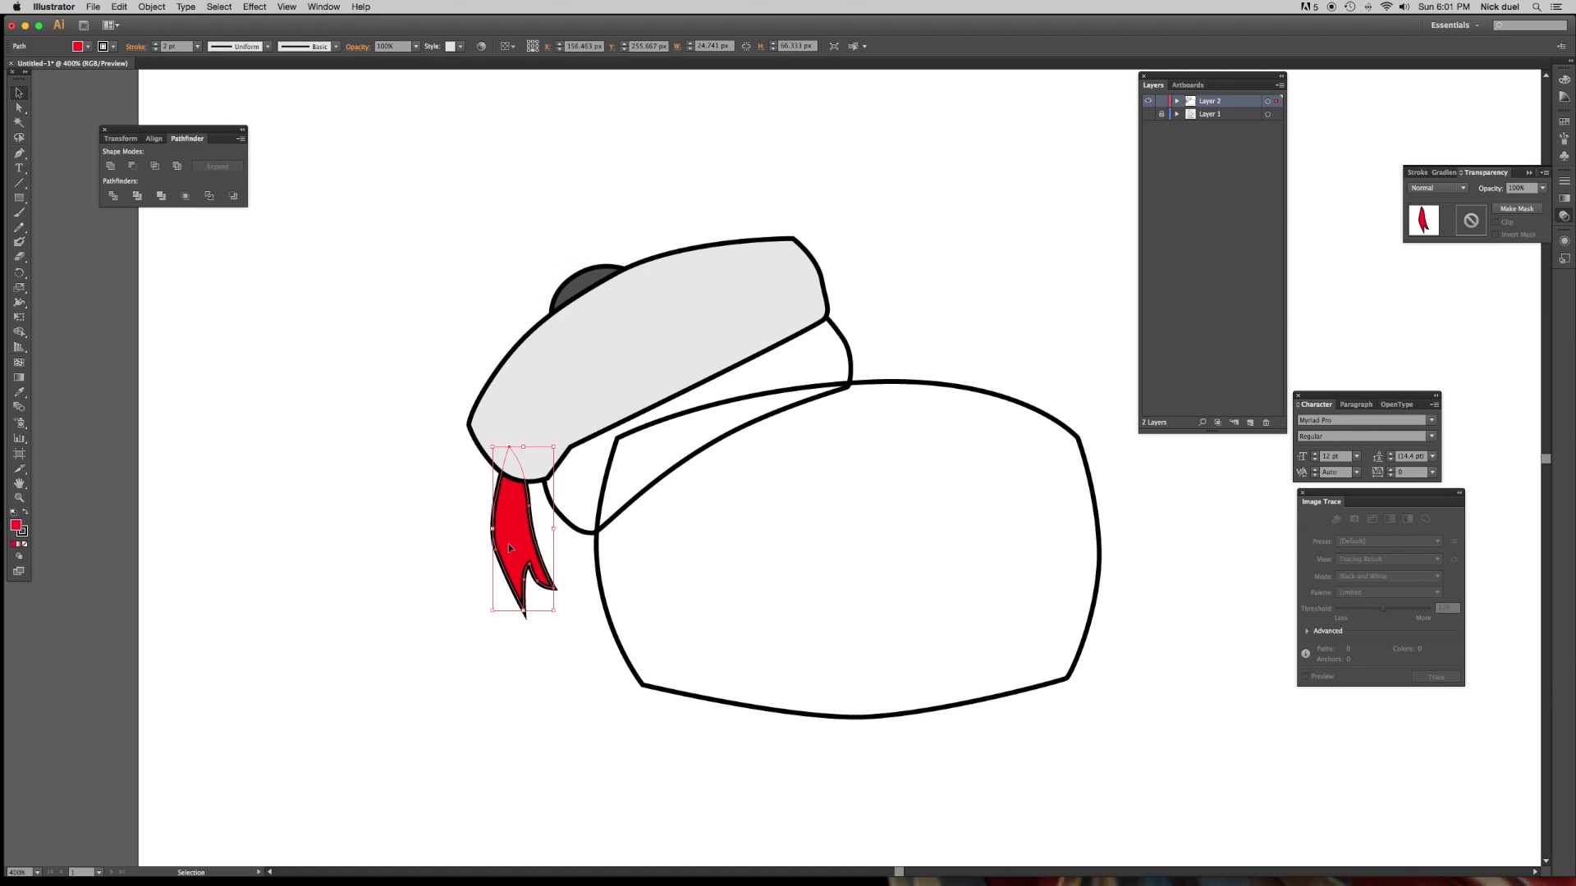
click(768, 426)
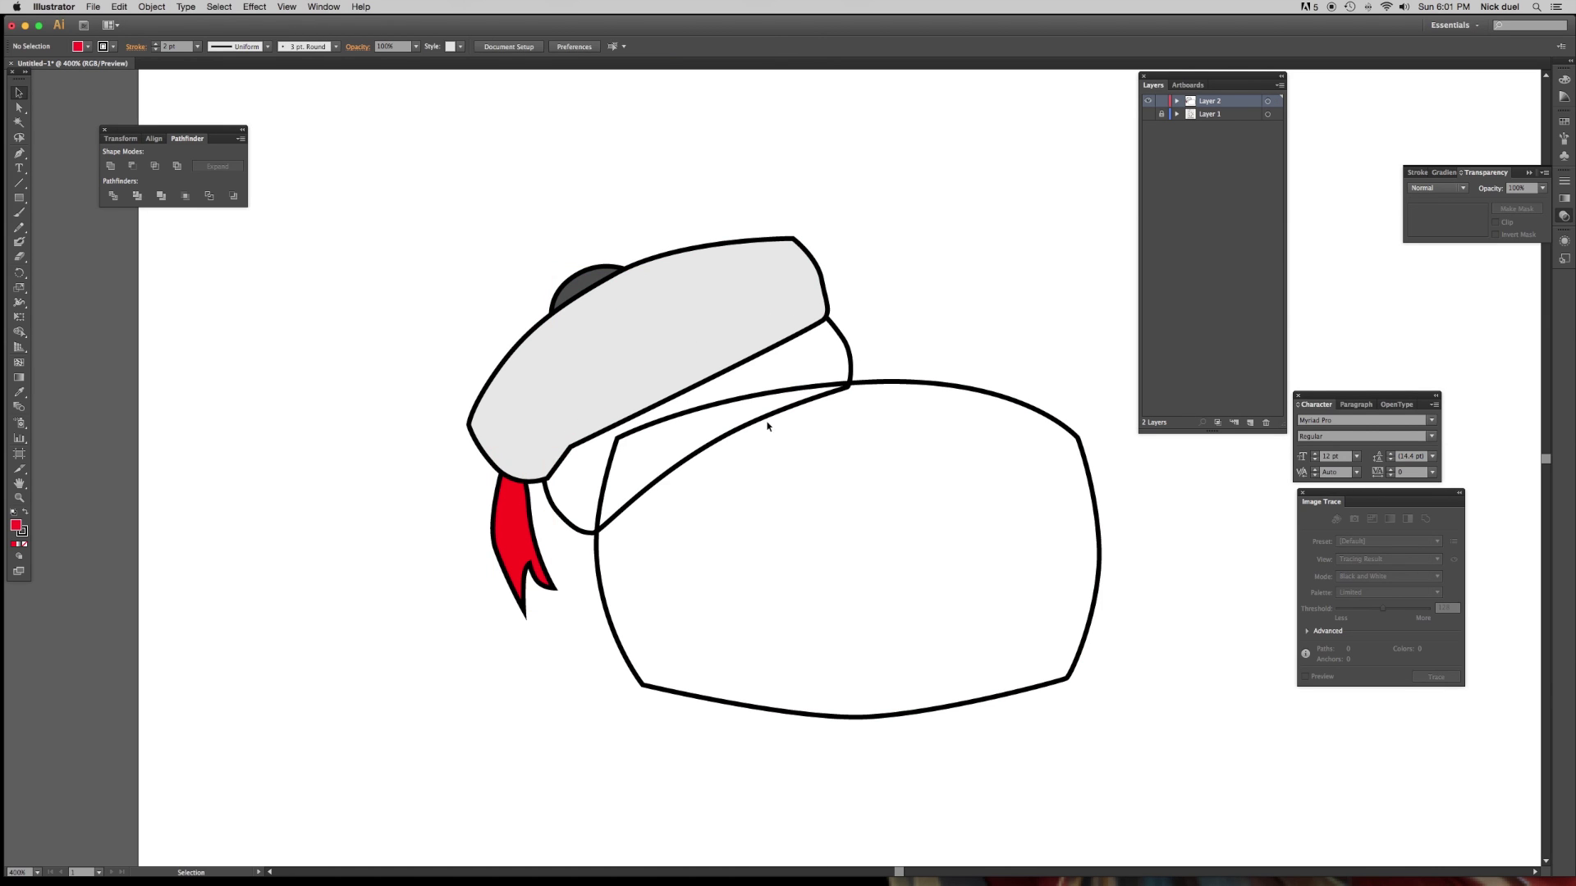
click(678, 451)
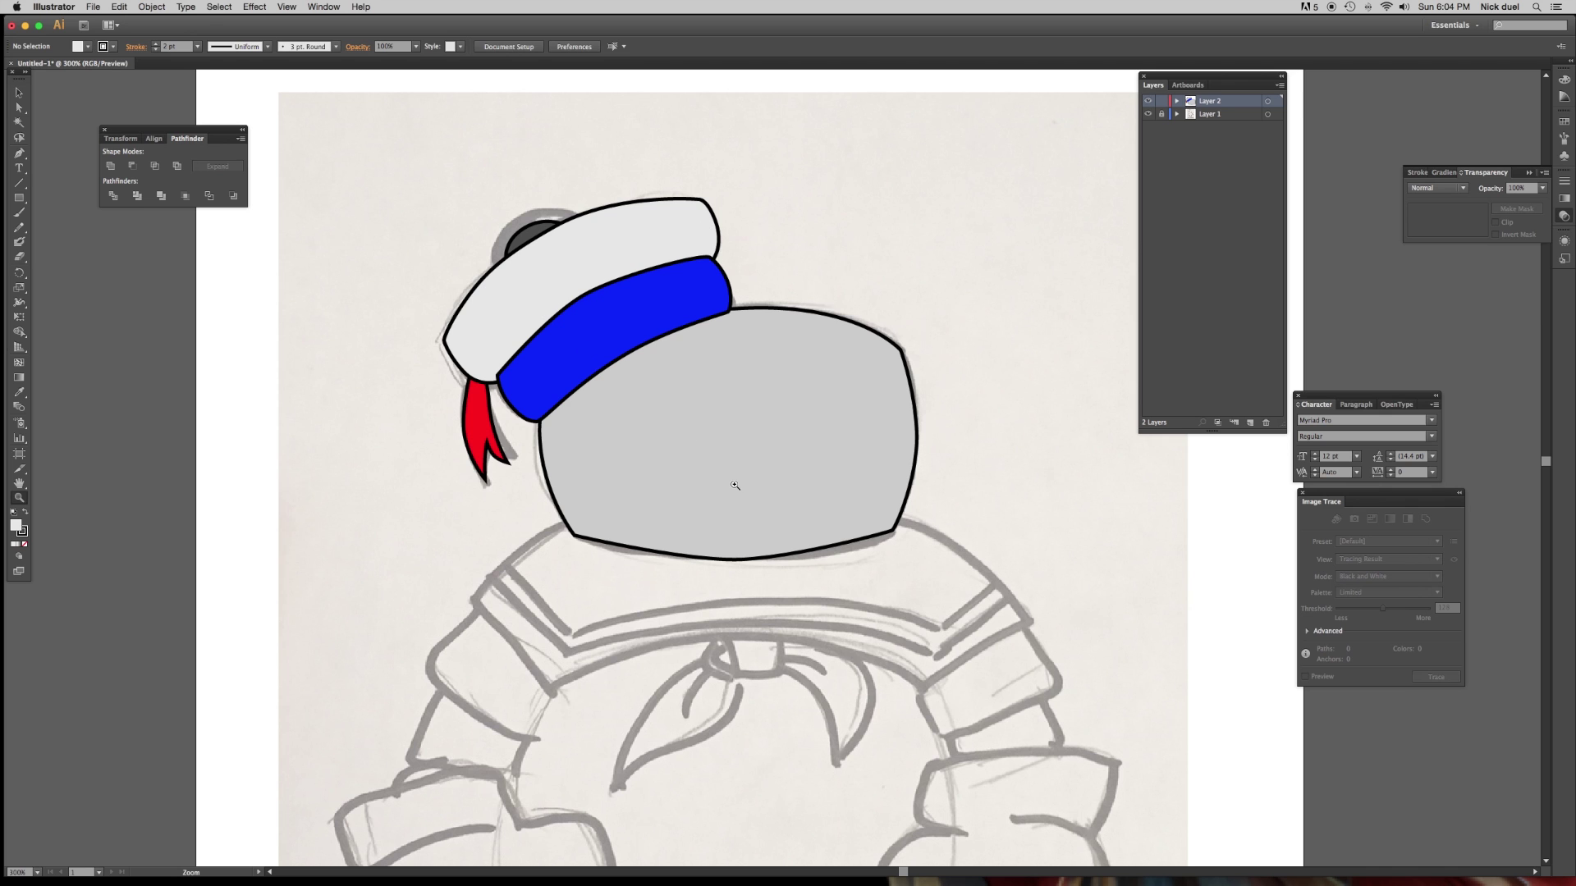
Scroll the view down toward the figure's body.
scroll(735, 485, down, 8)
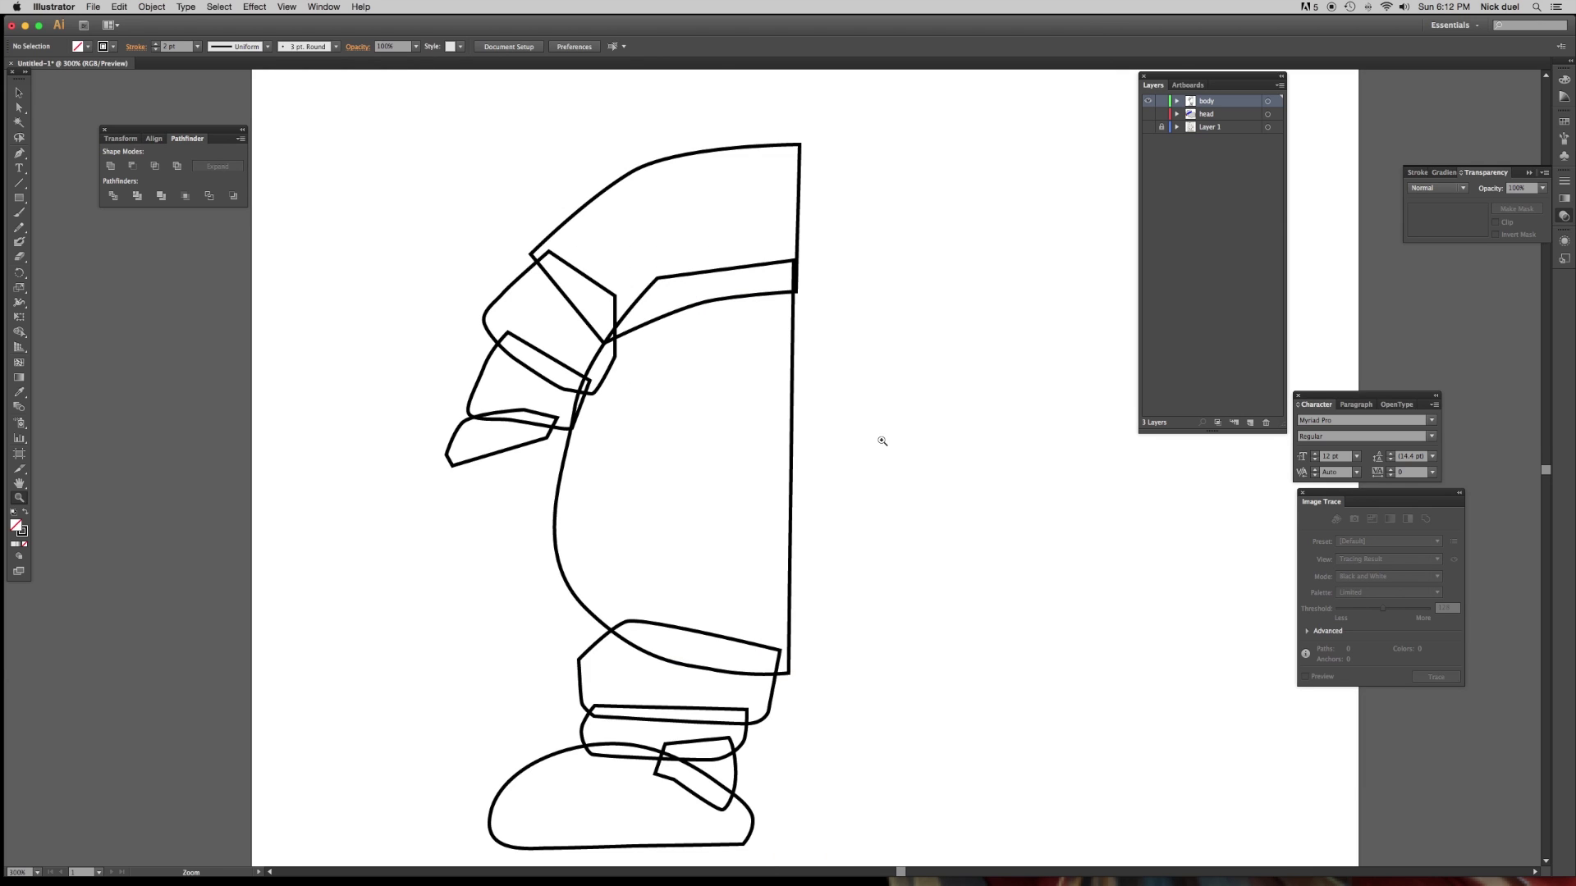
Fill the collar blue and the other body pieces light grey, then marquee-select the whole half.
key(a)
click(707, 150)
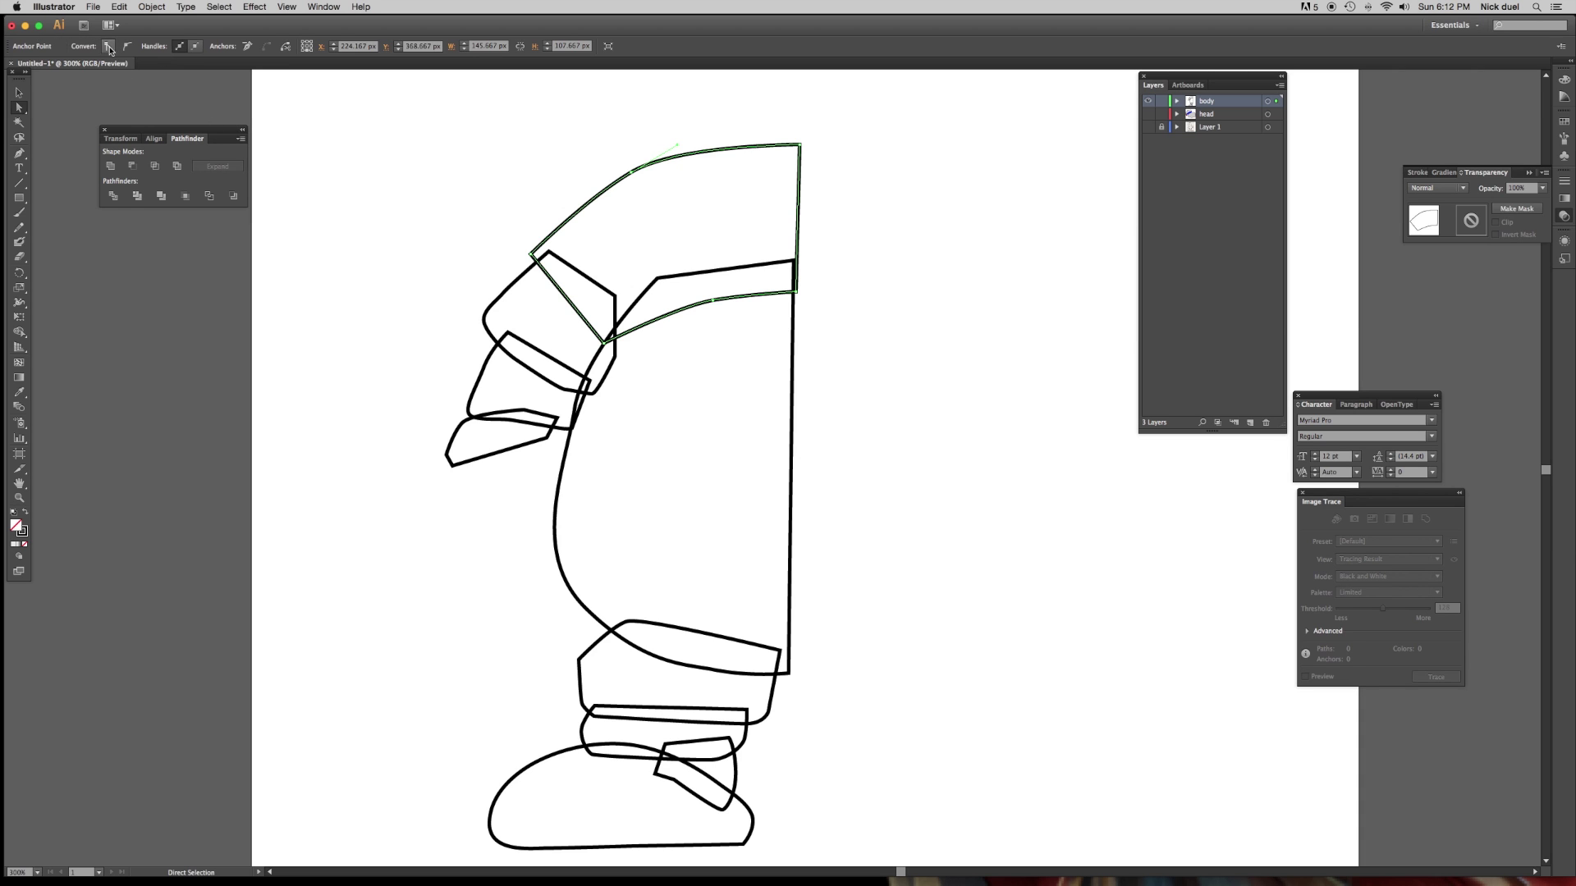
click(789, 479)
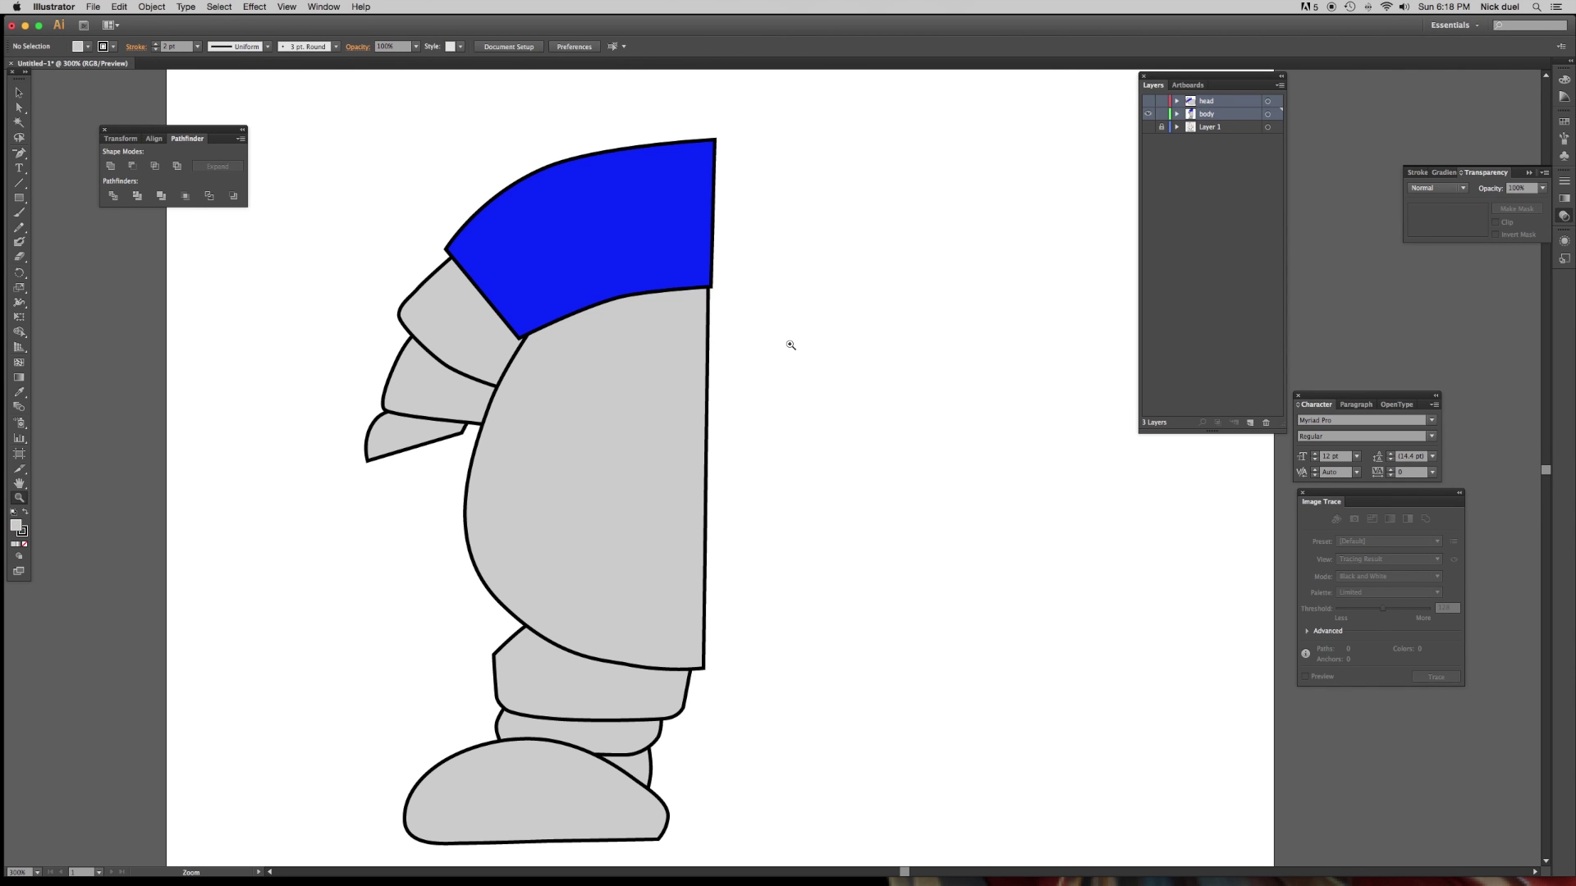
key(v)
drag(355, 126, 884, 829)
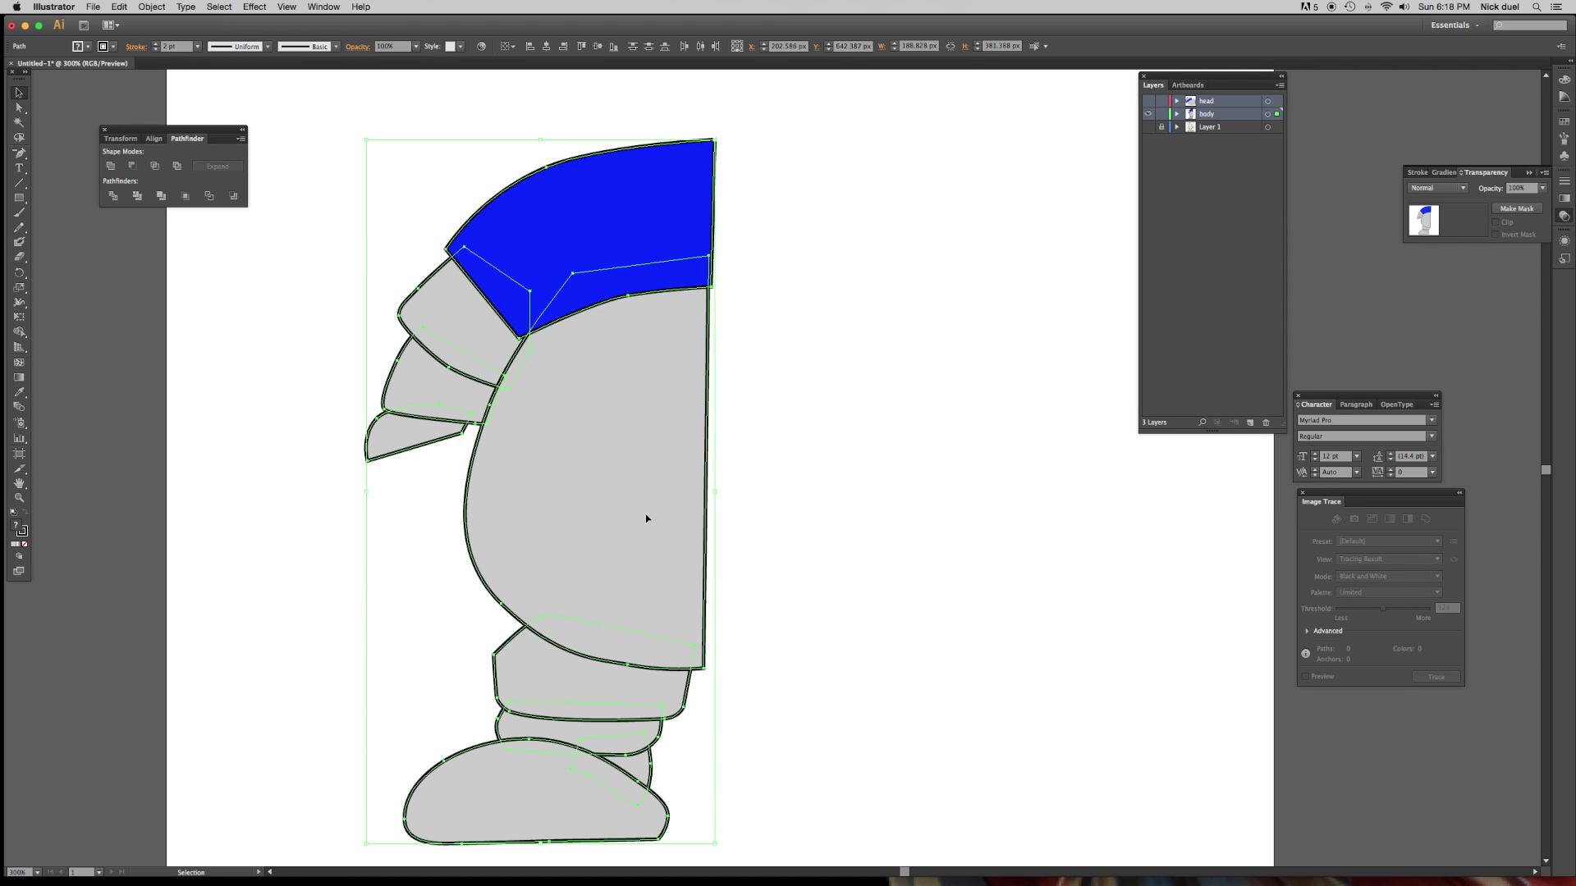
Reflect a copy of the body half across the vertical axis to form the right side.
key(a)
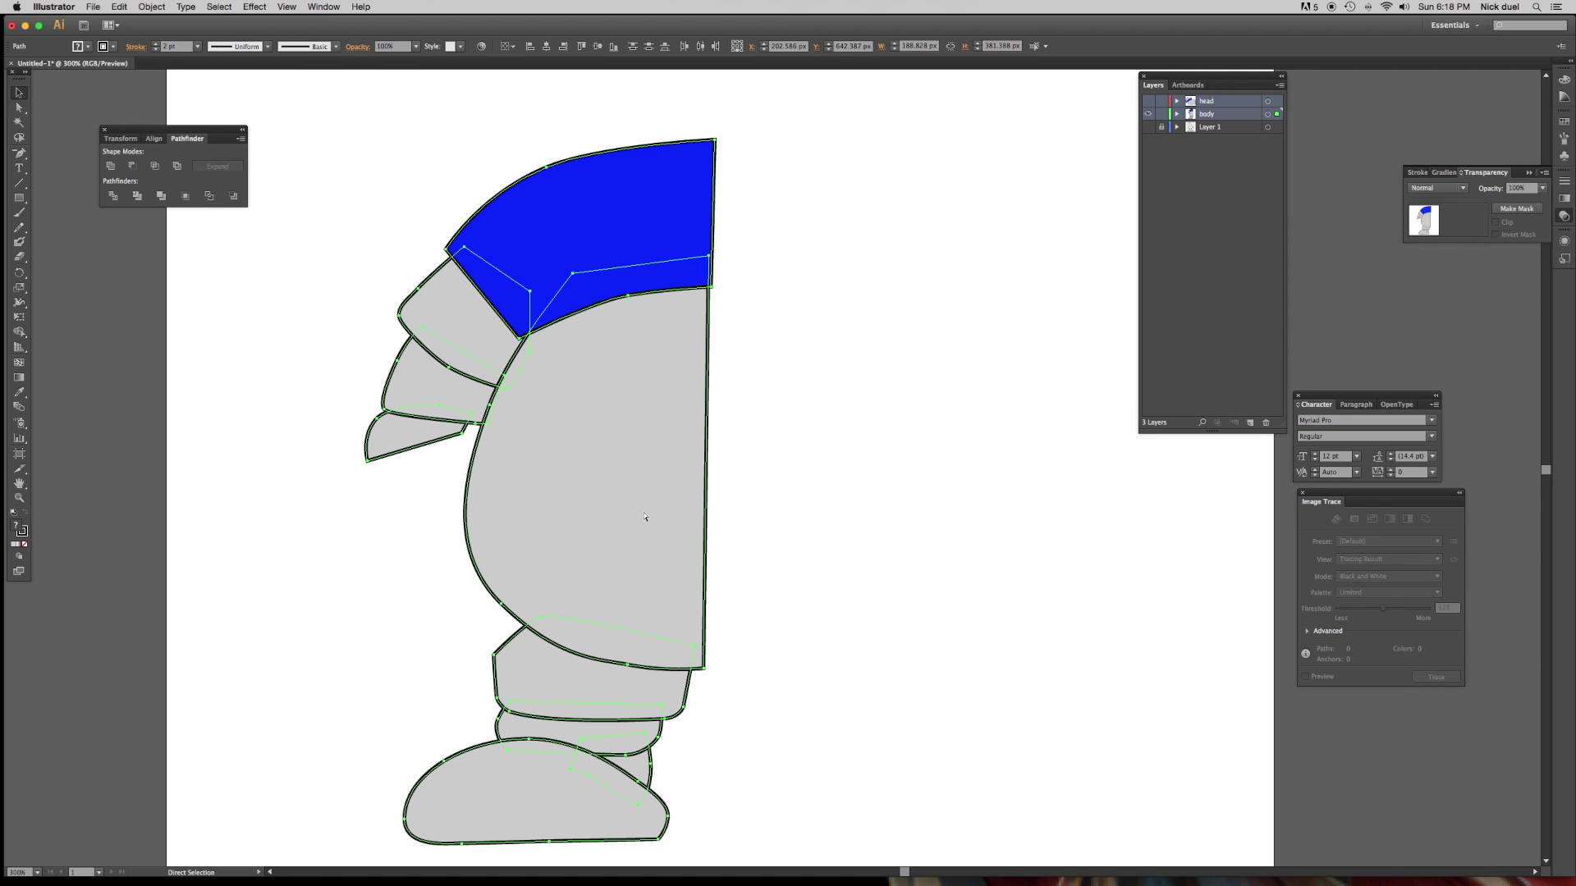
key(super)
key(v)
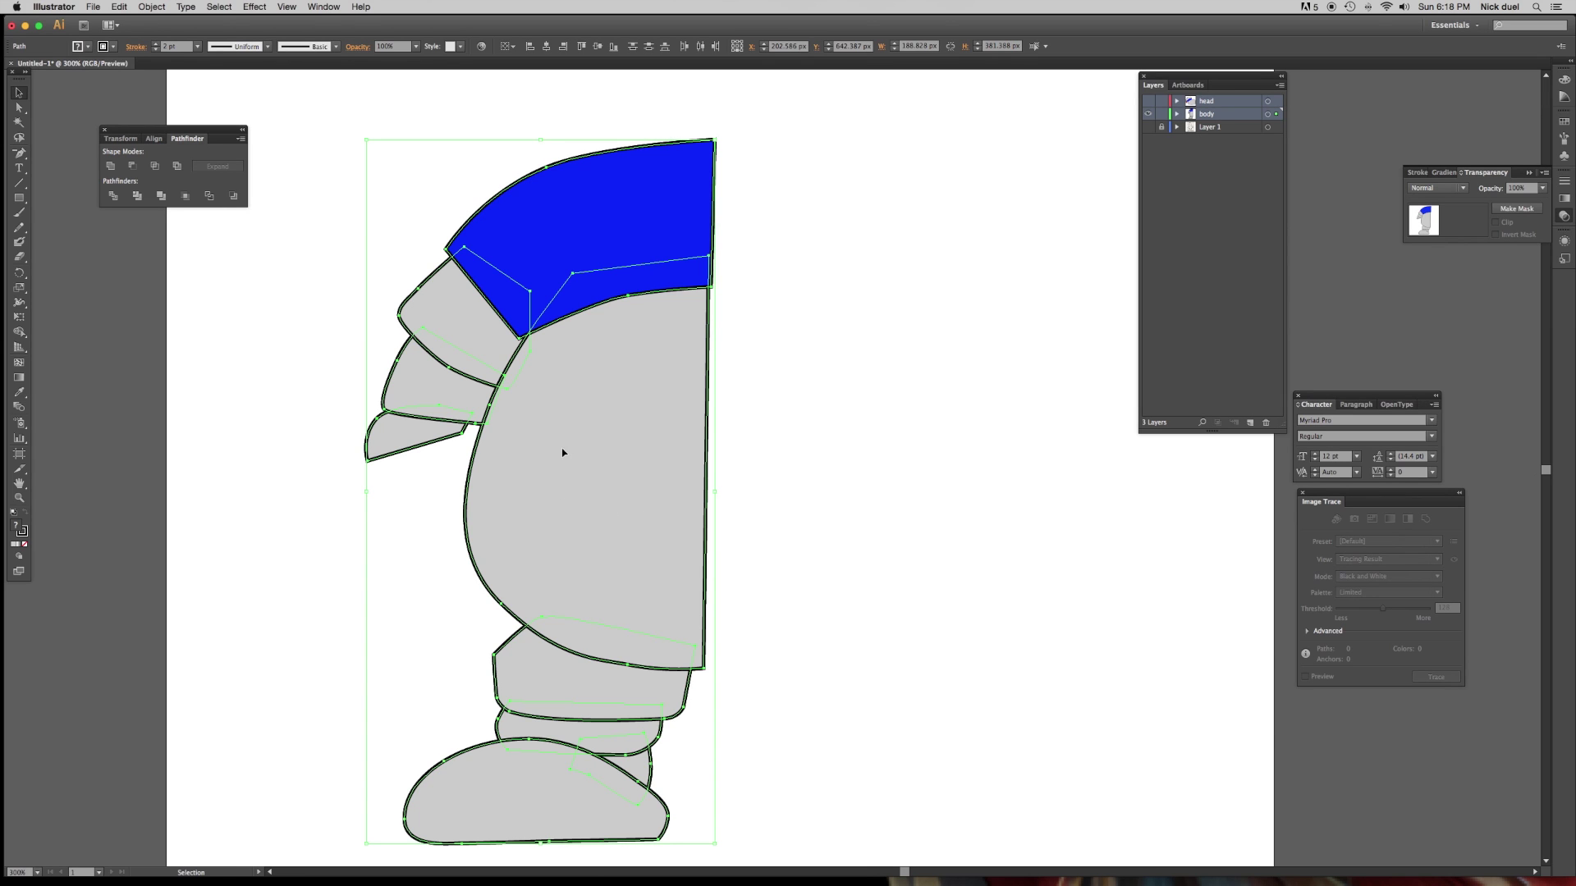
right_click(637, 401)
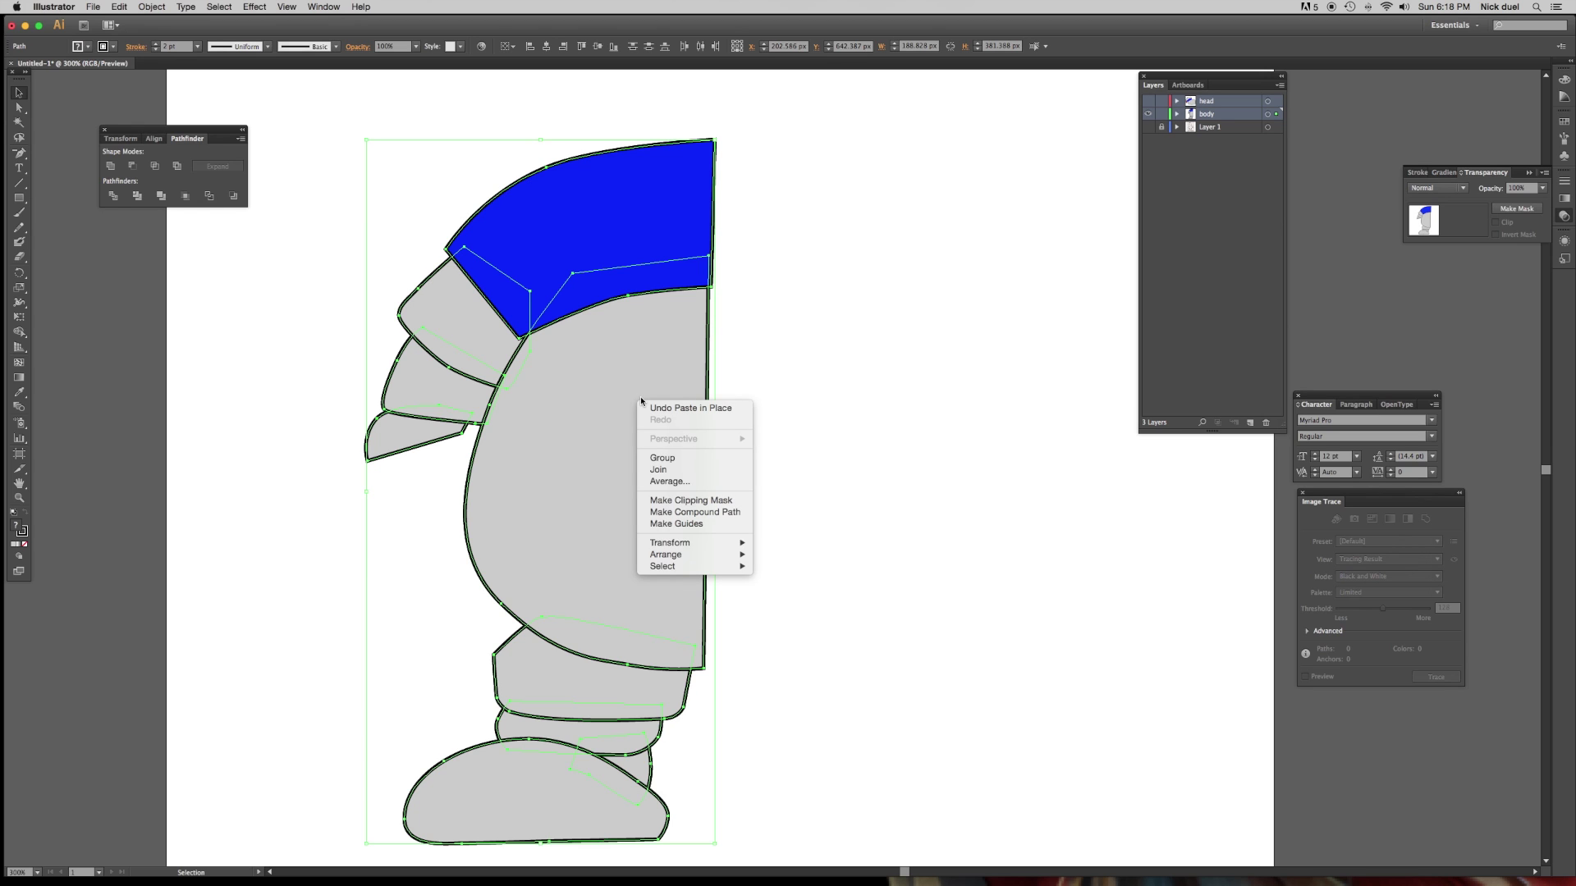
mouse_move(711, 546)
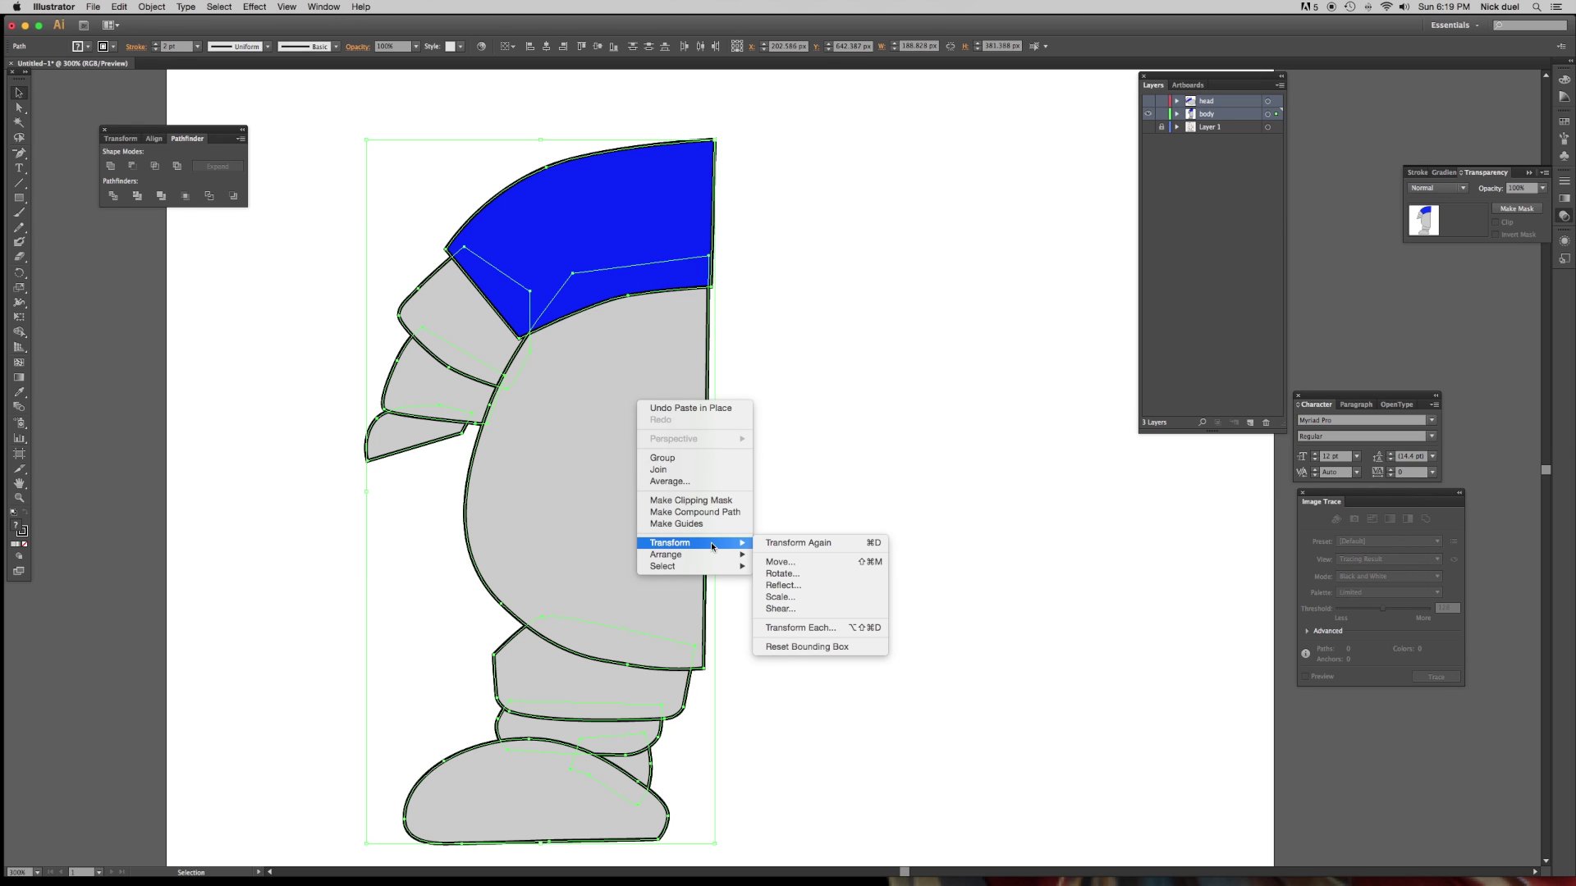
click(829, 585)
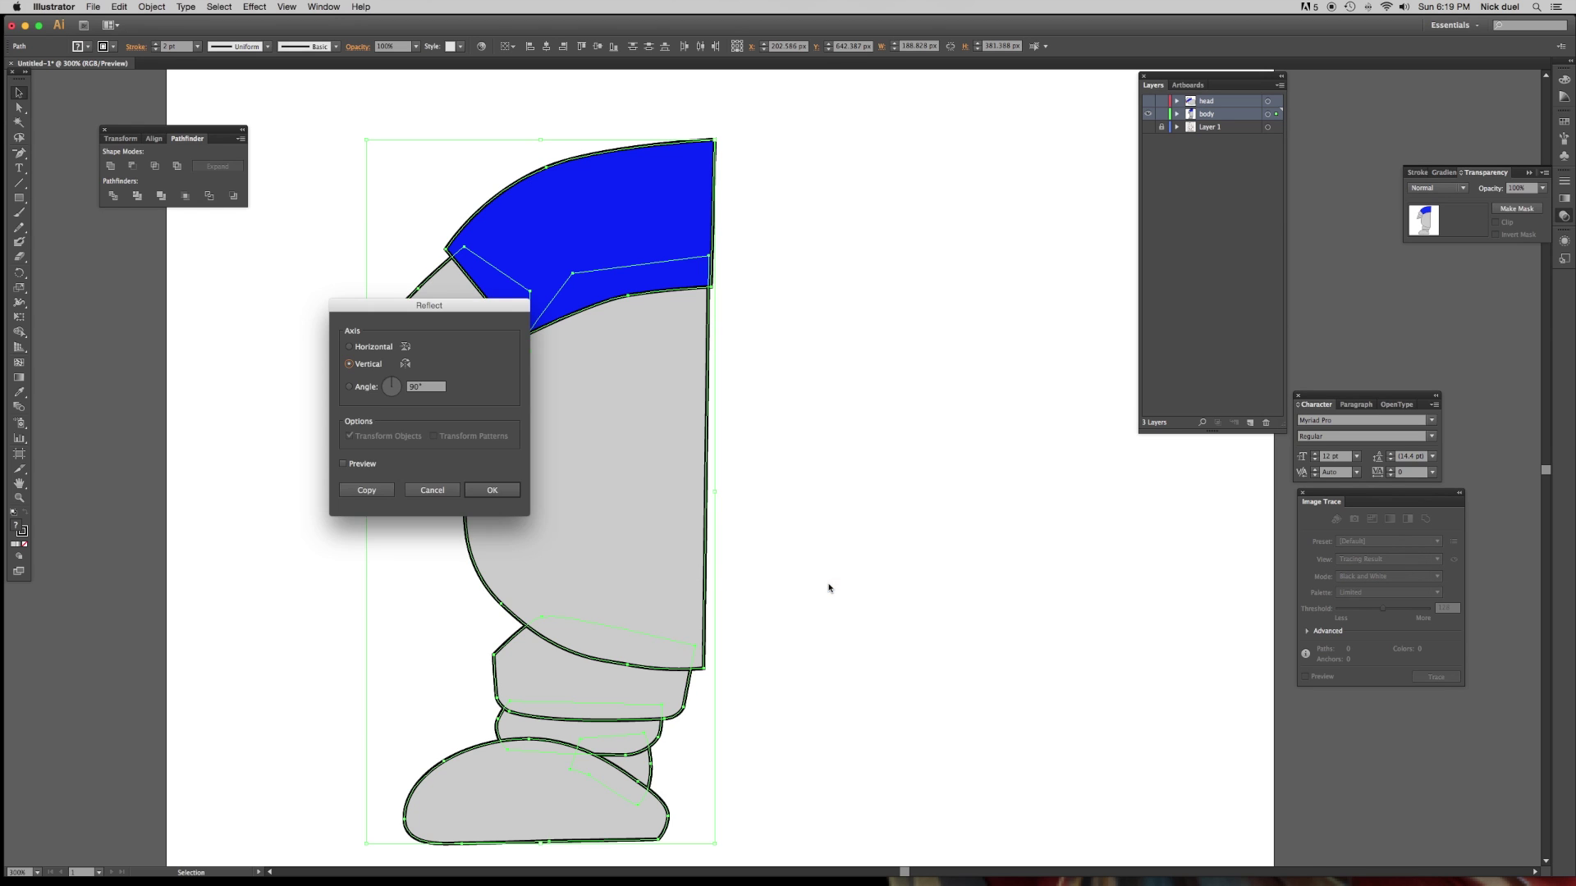
click(344, 464)
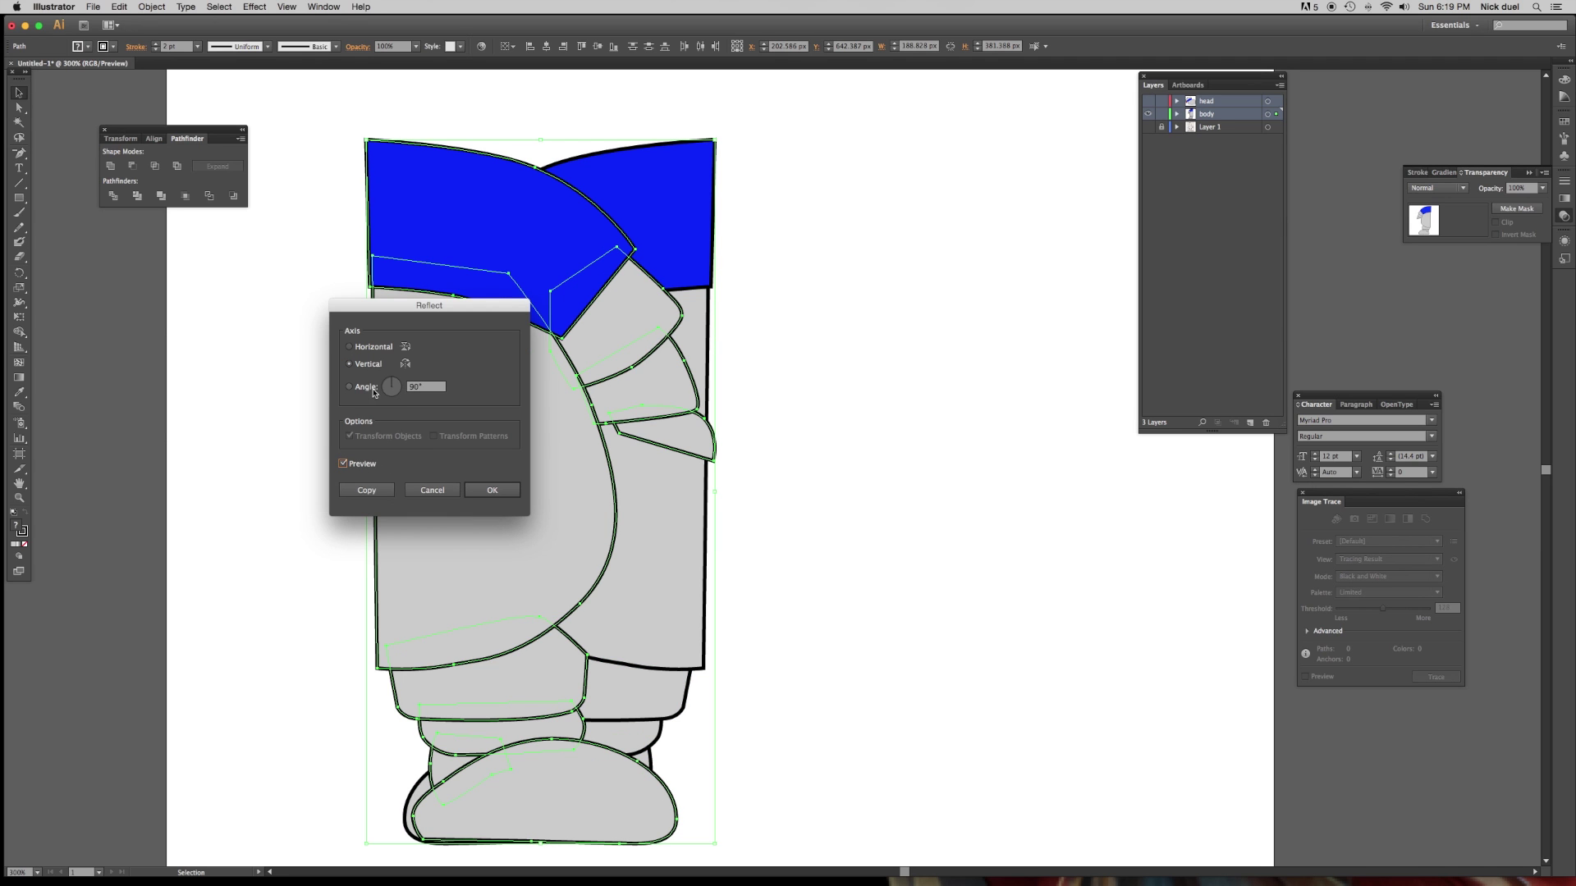
click(491, 490)
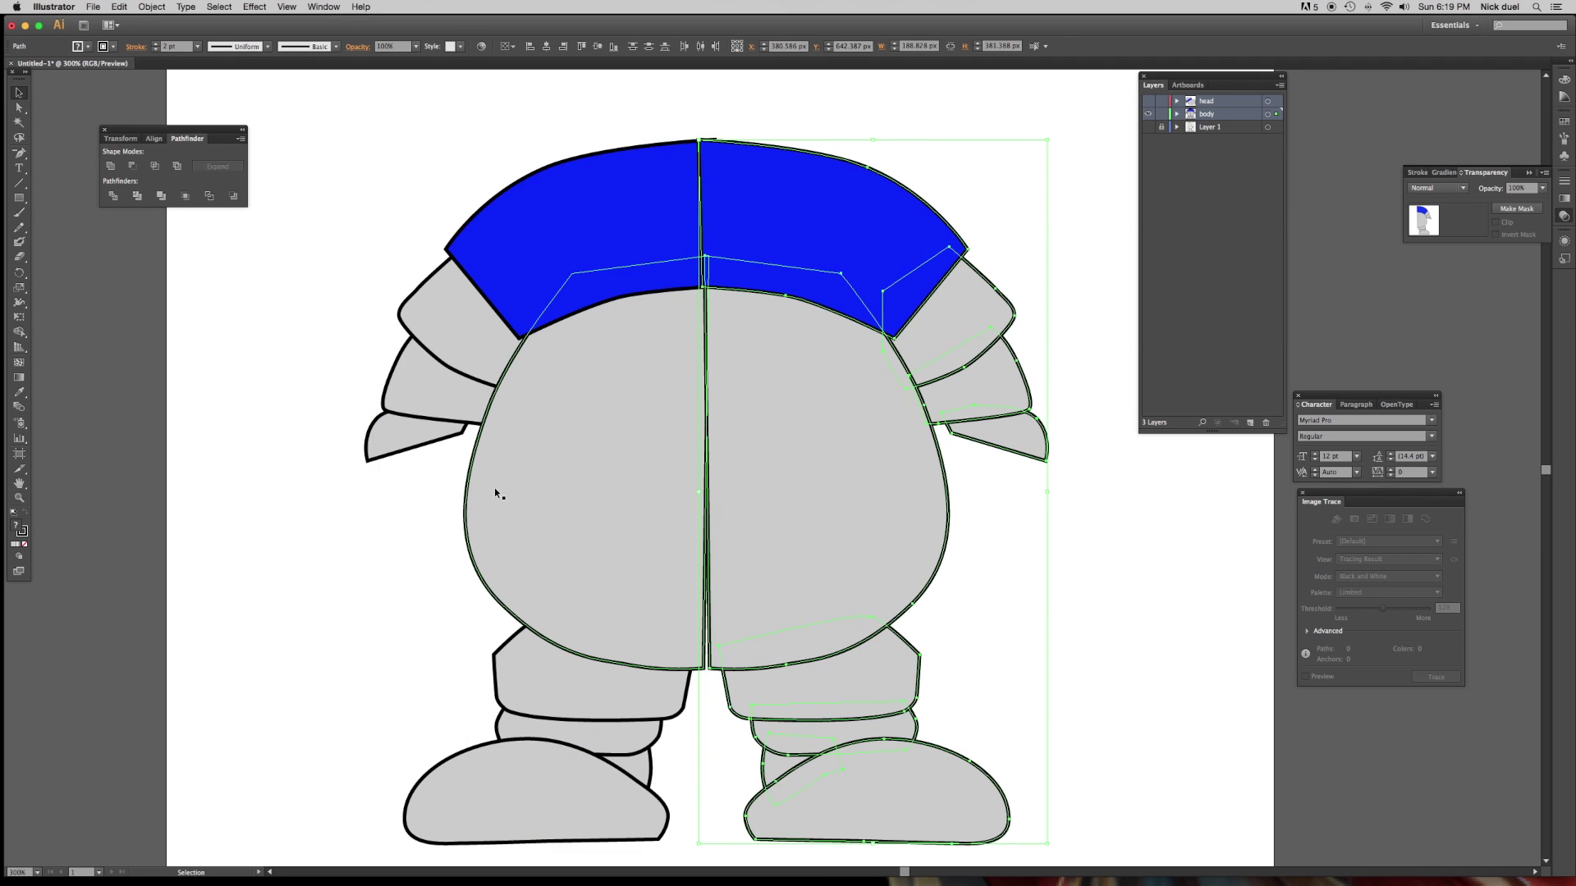
key(super+shift+a)
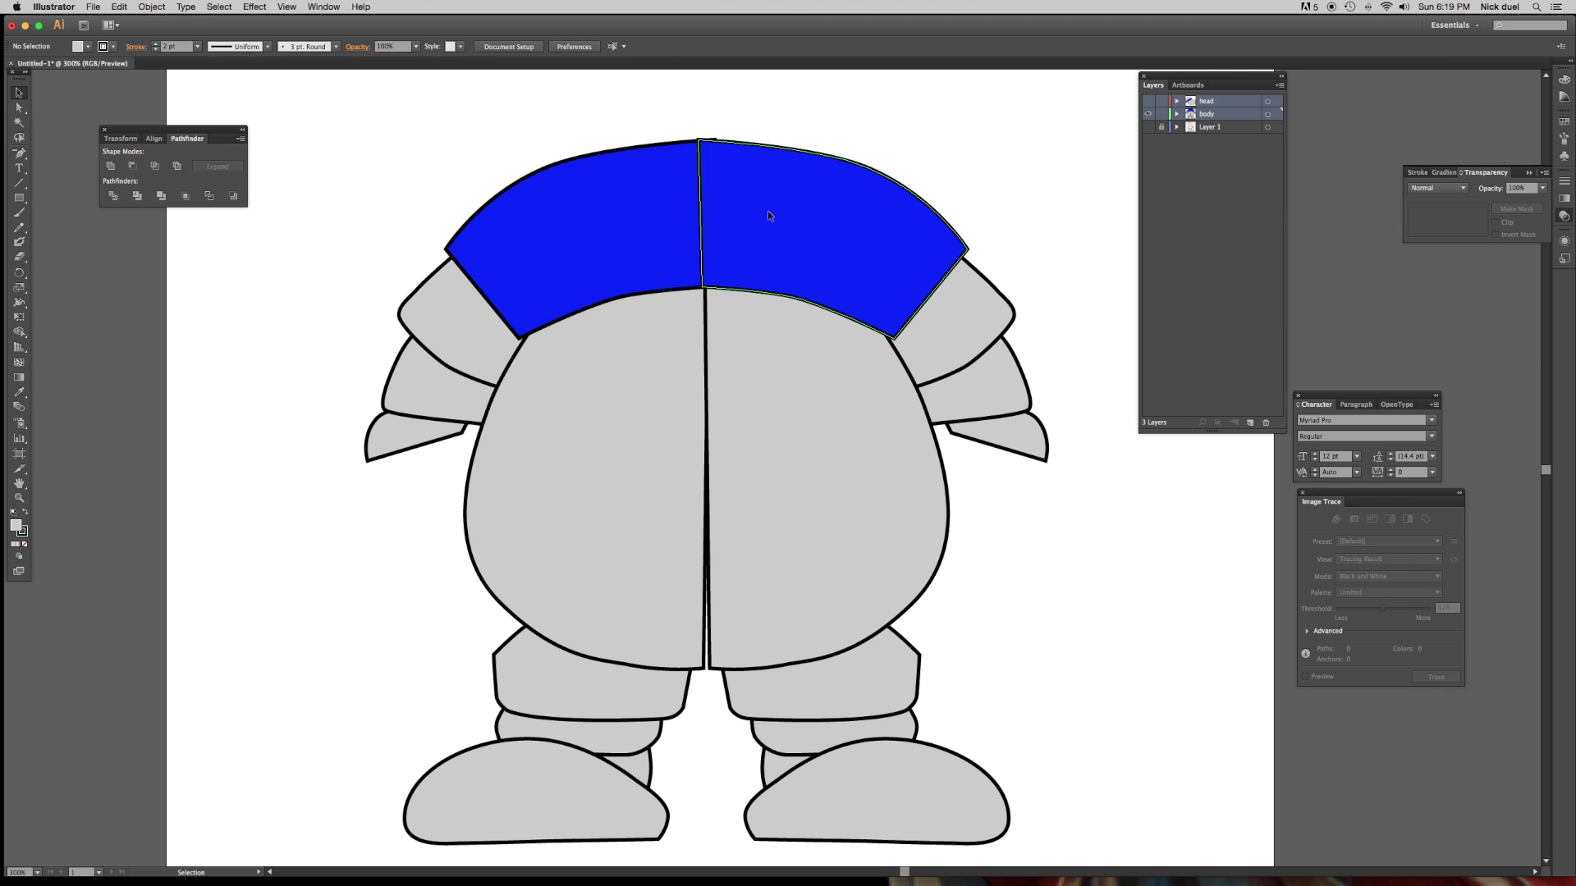
Select both collar and body halves plus the right arm, and move the Pathfinder panel near the artwork.
click(682, 211)
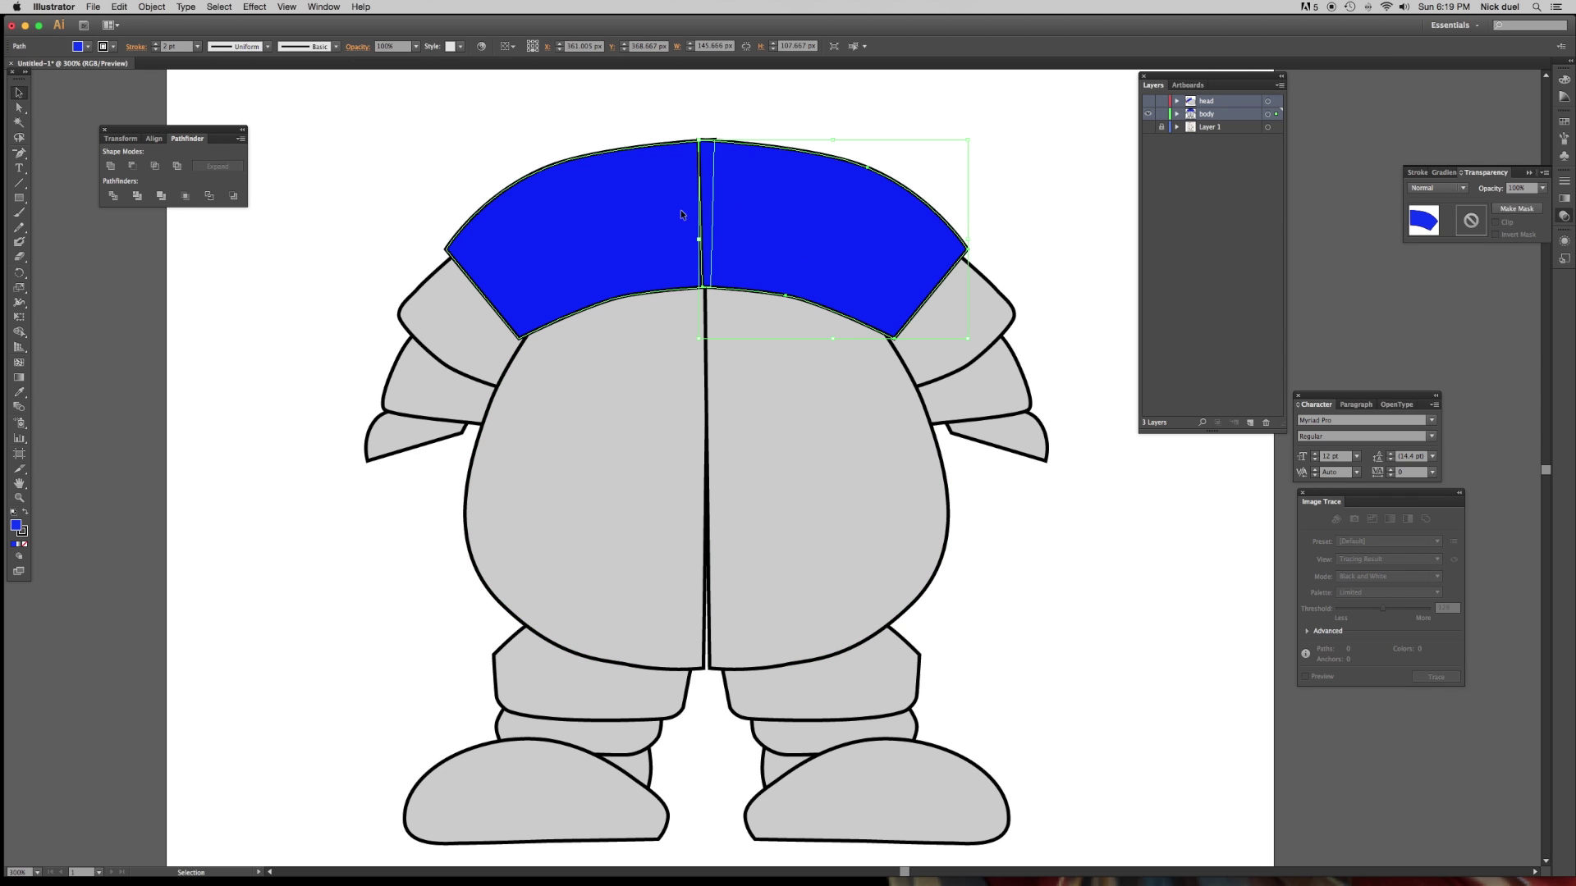
click(622, 505)
click(771, 460)
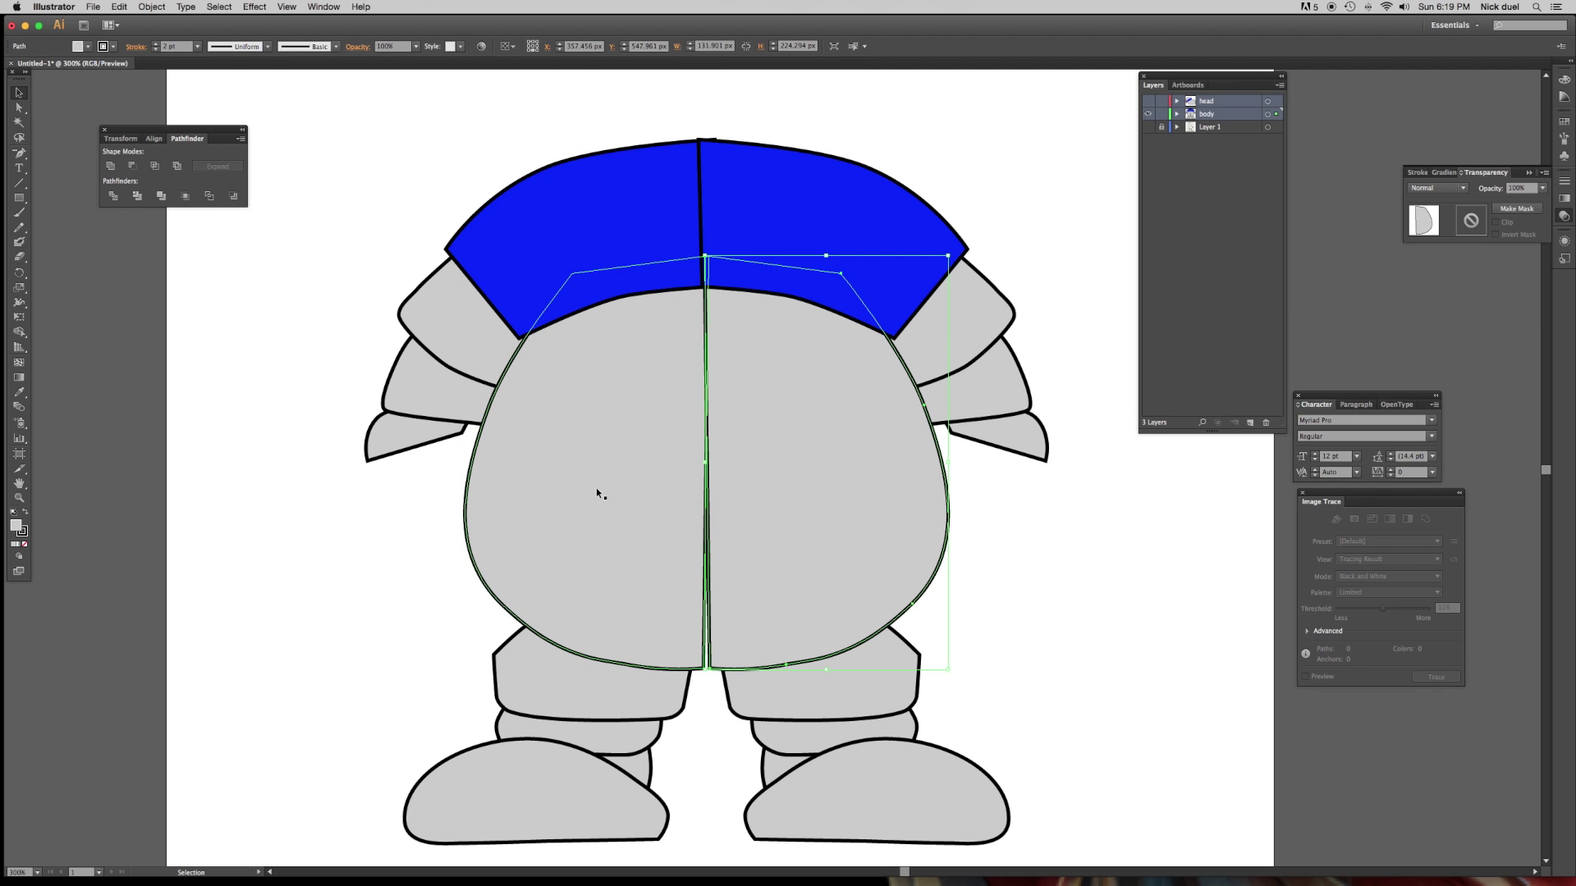
click(1004, 383)
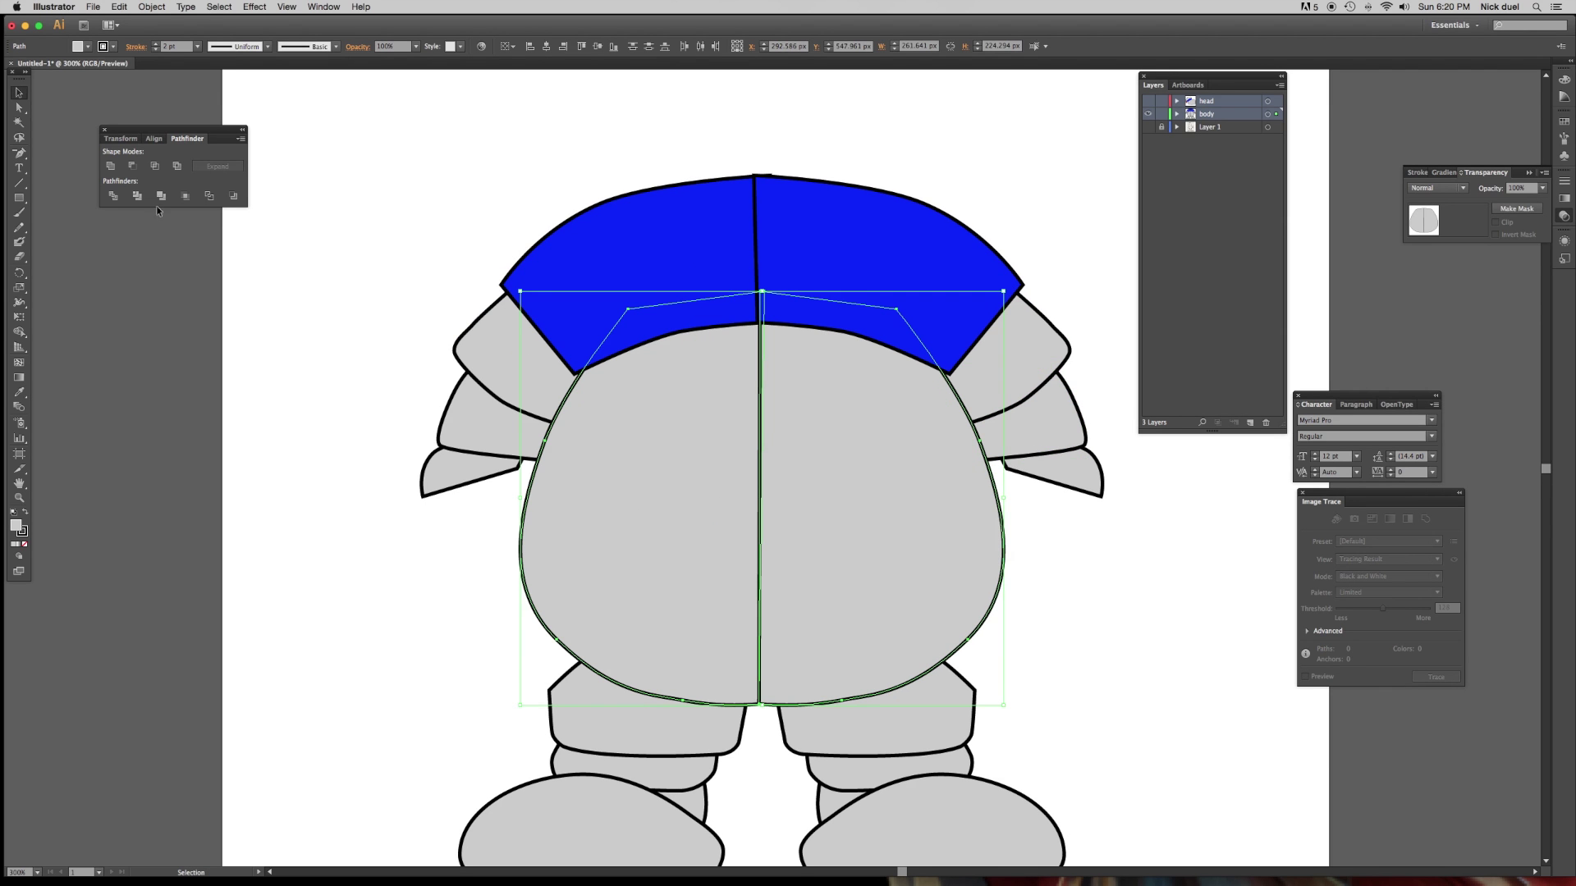
drag(164, 132, 169, 143)
click(306, 8)
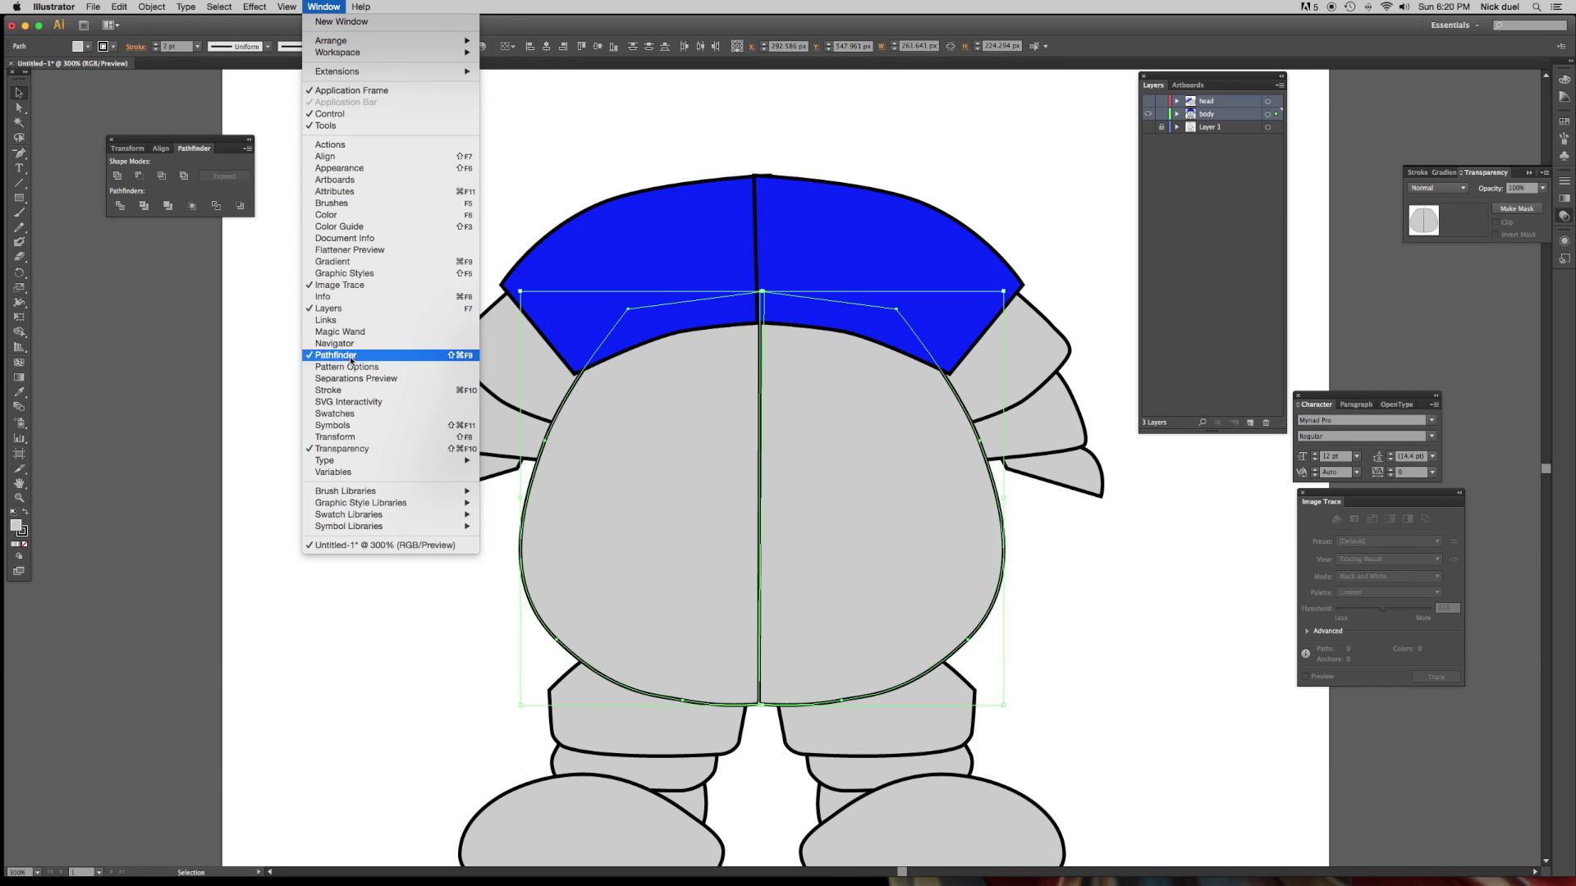
click(160, 138)
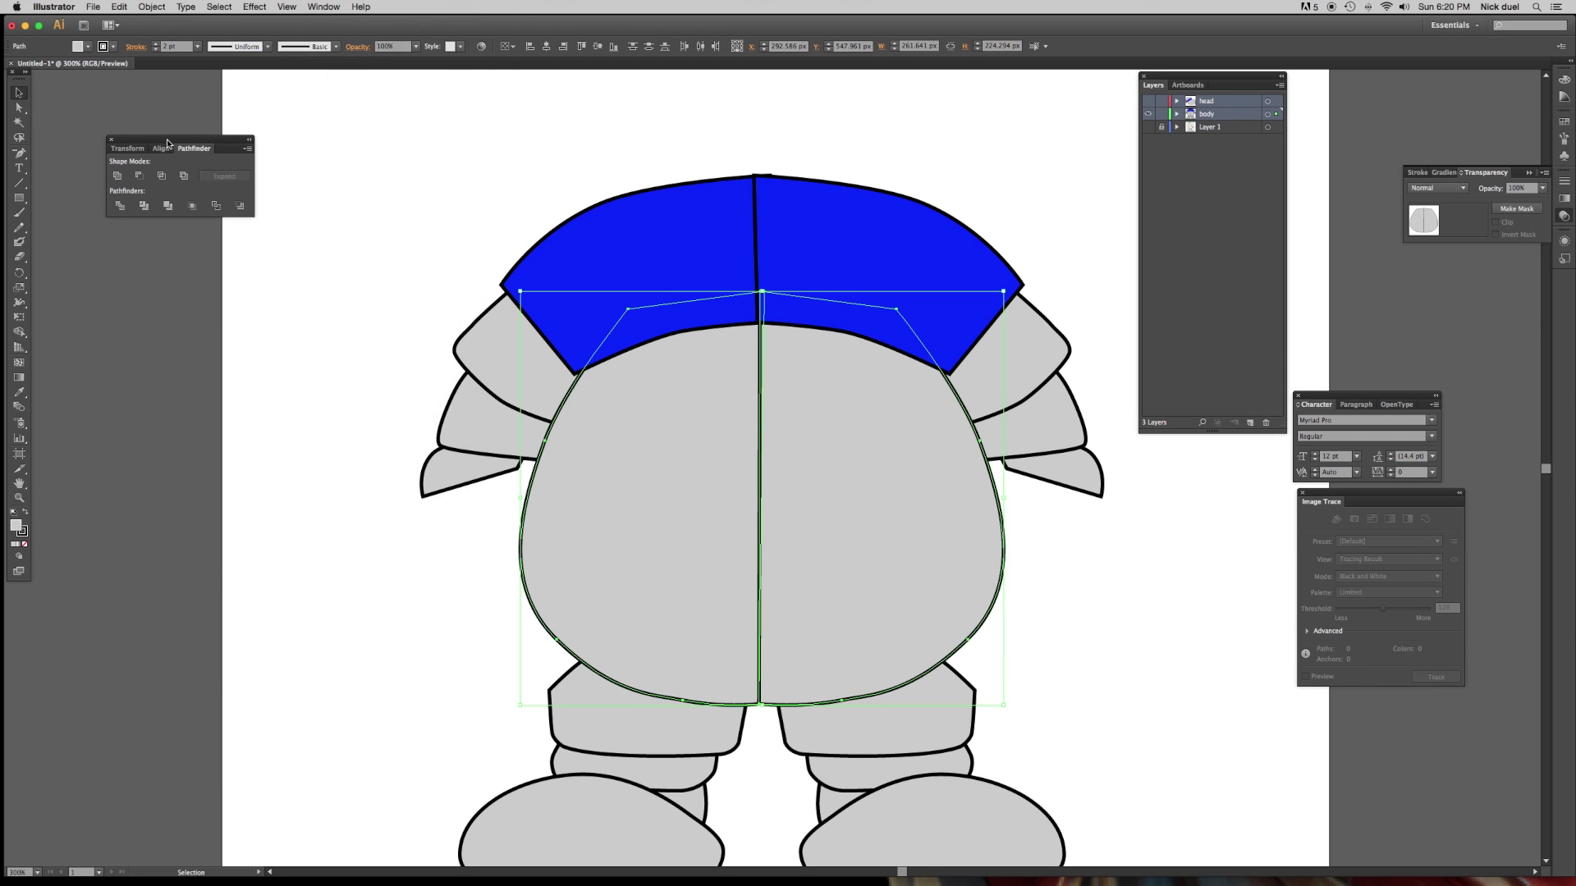
drag(164, 140, 746, 112)
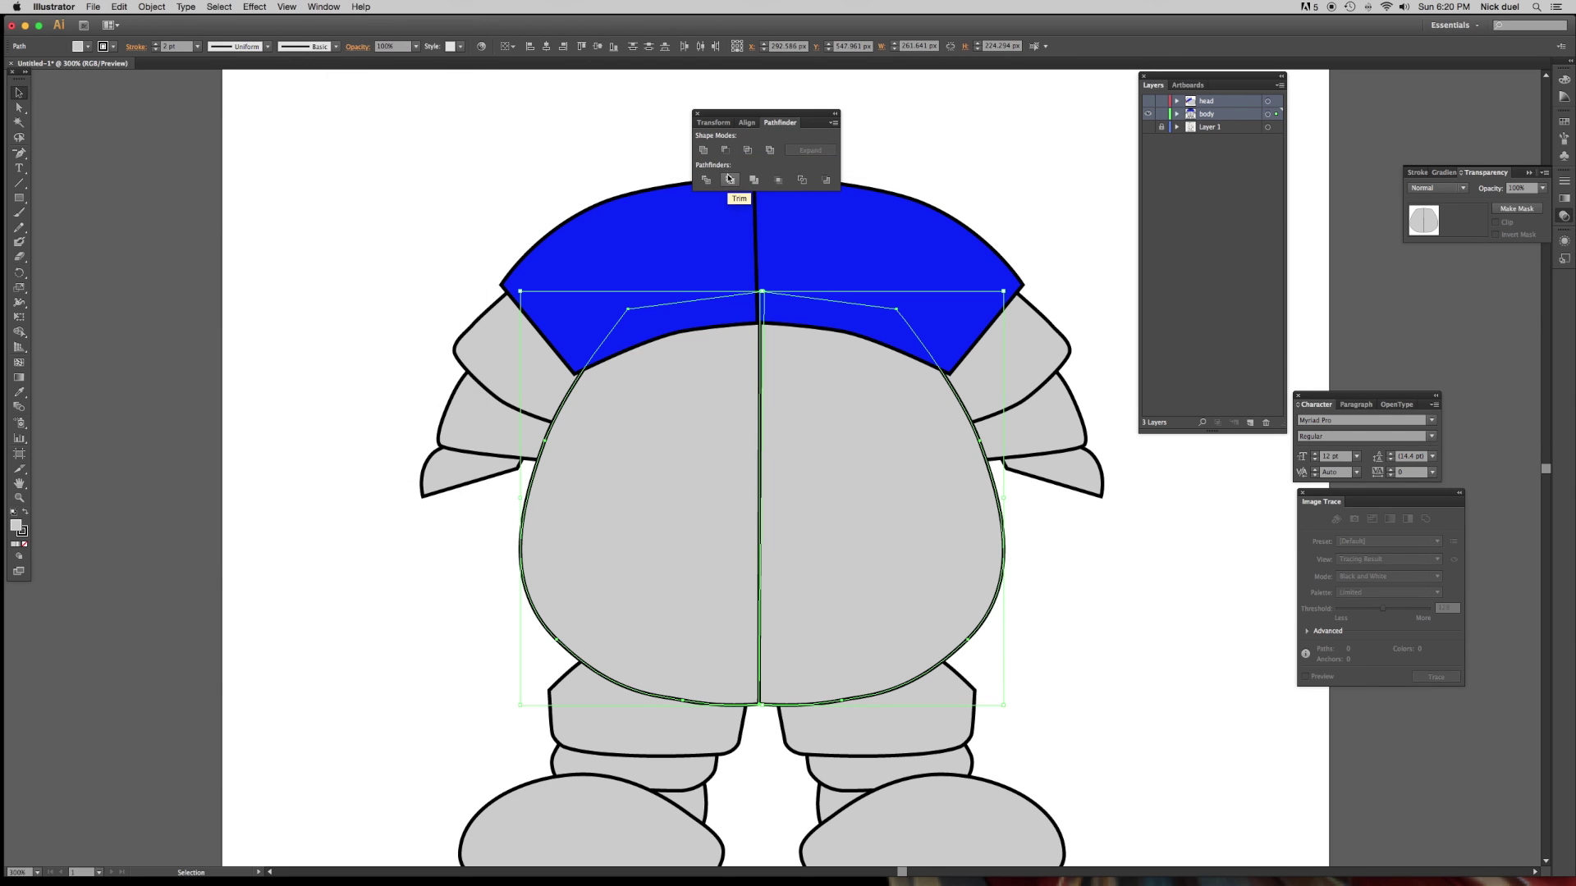
Merge the selected shapes with Pathfinder, drag the result aside to check it, then undo.
click(753, 179)
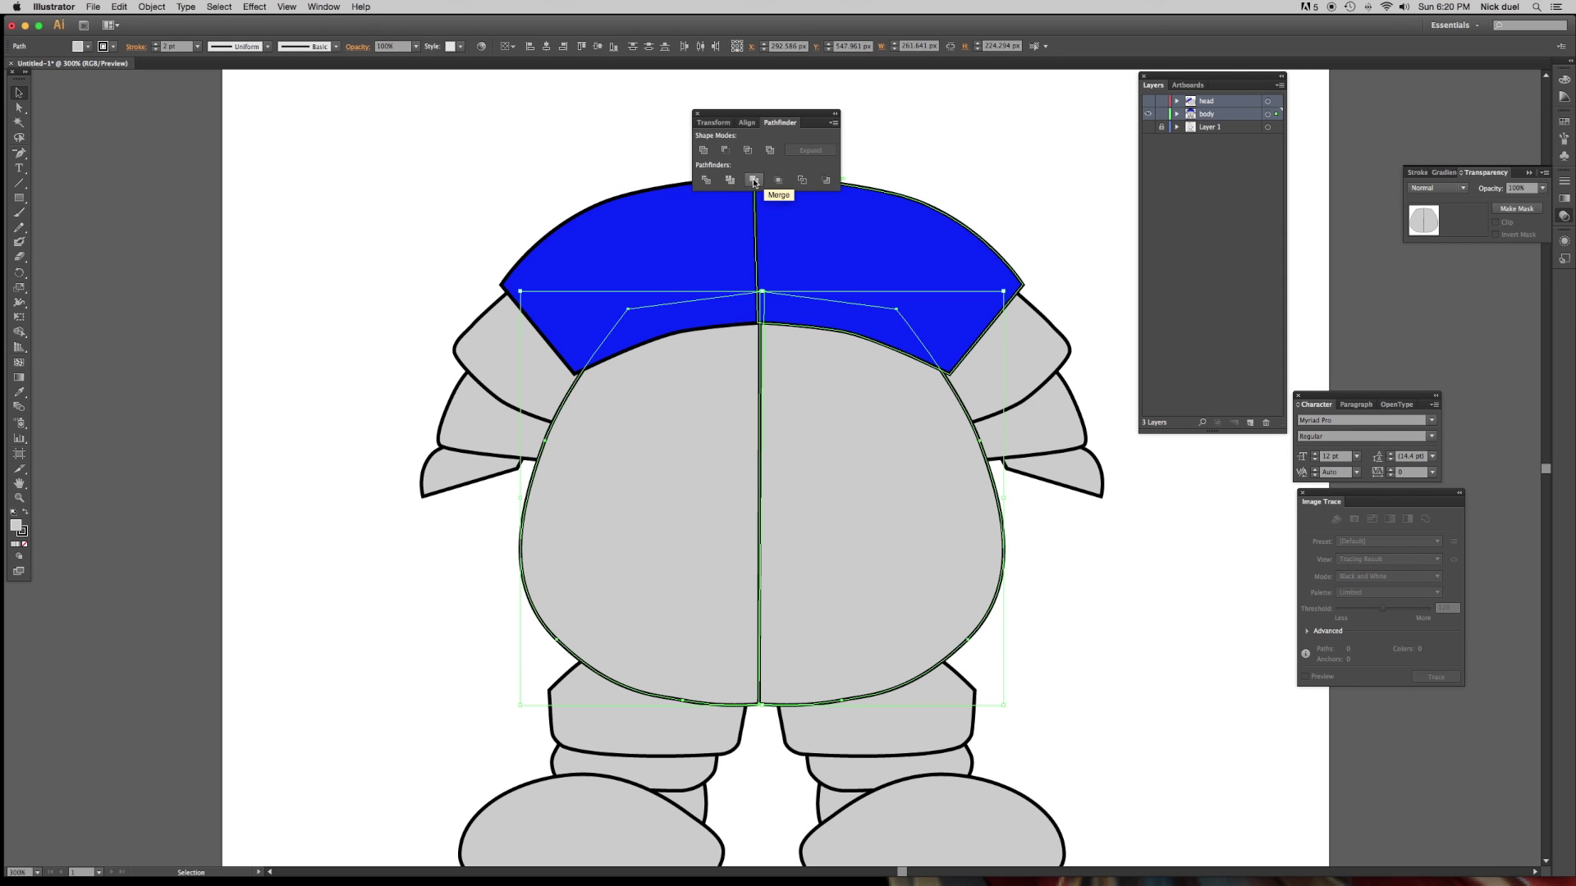
click(754, 182)
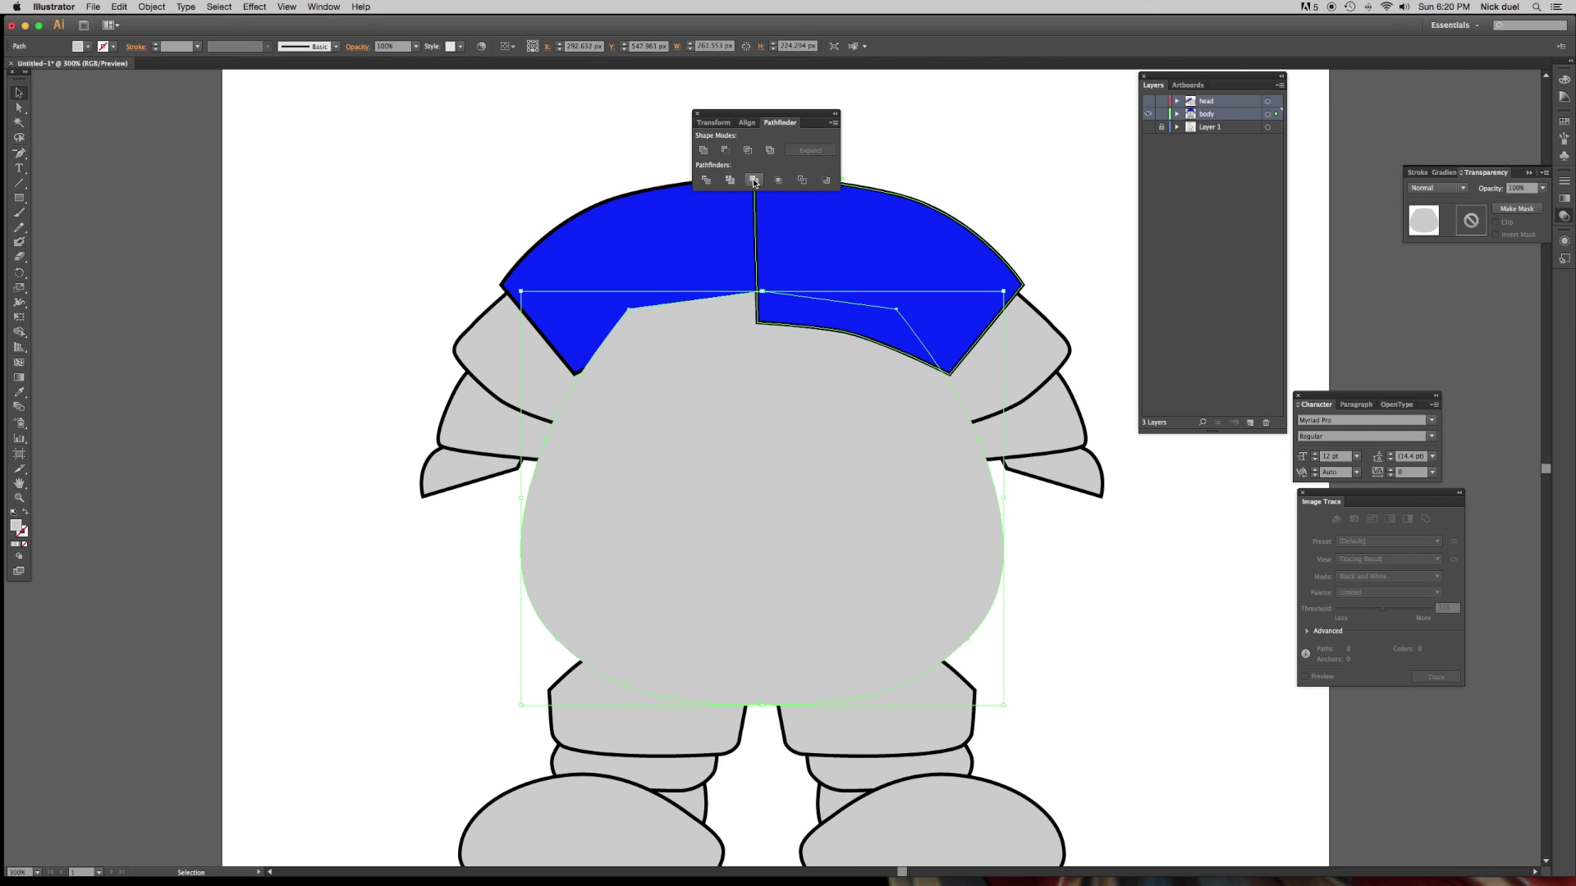
click(1089, 577)
click(759, 443)
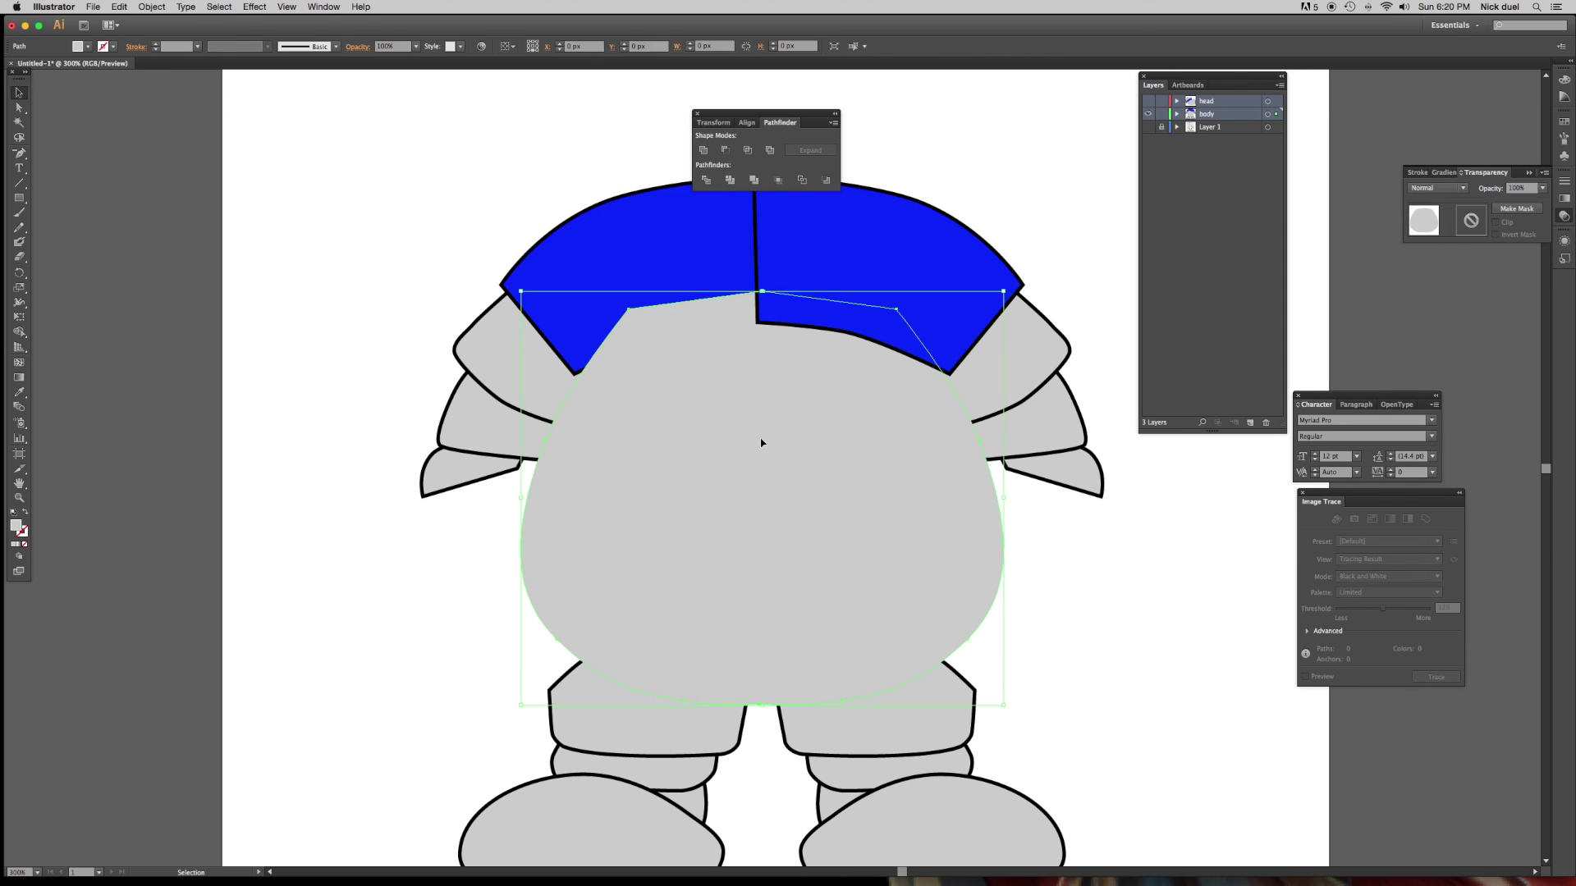
drag(678, 417, 394, 425)
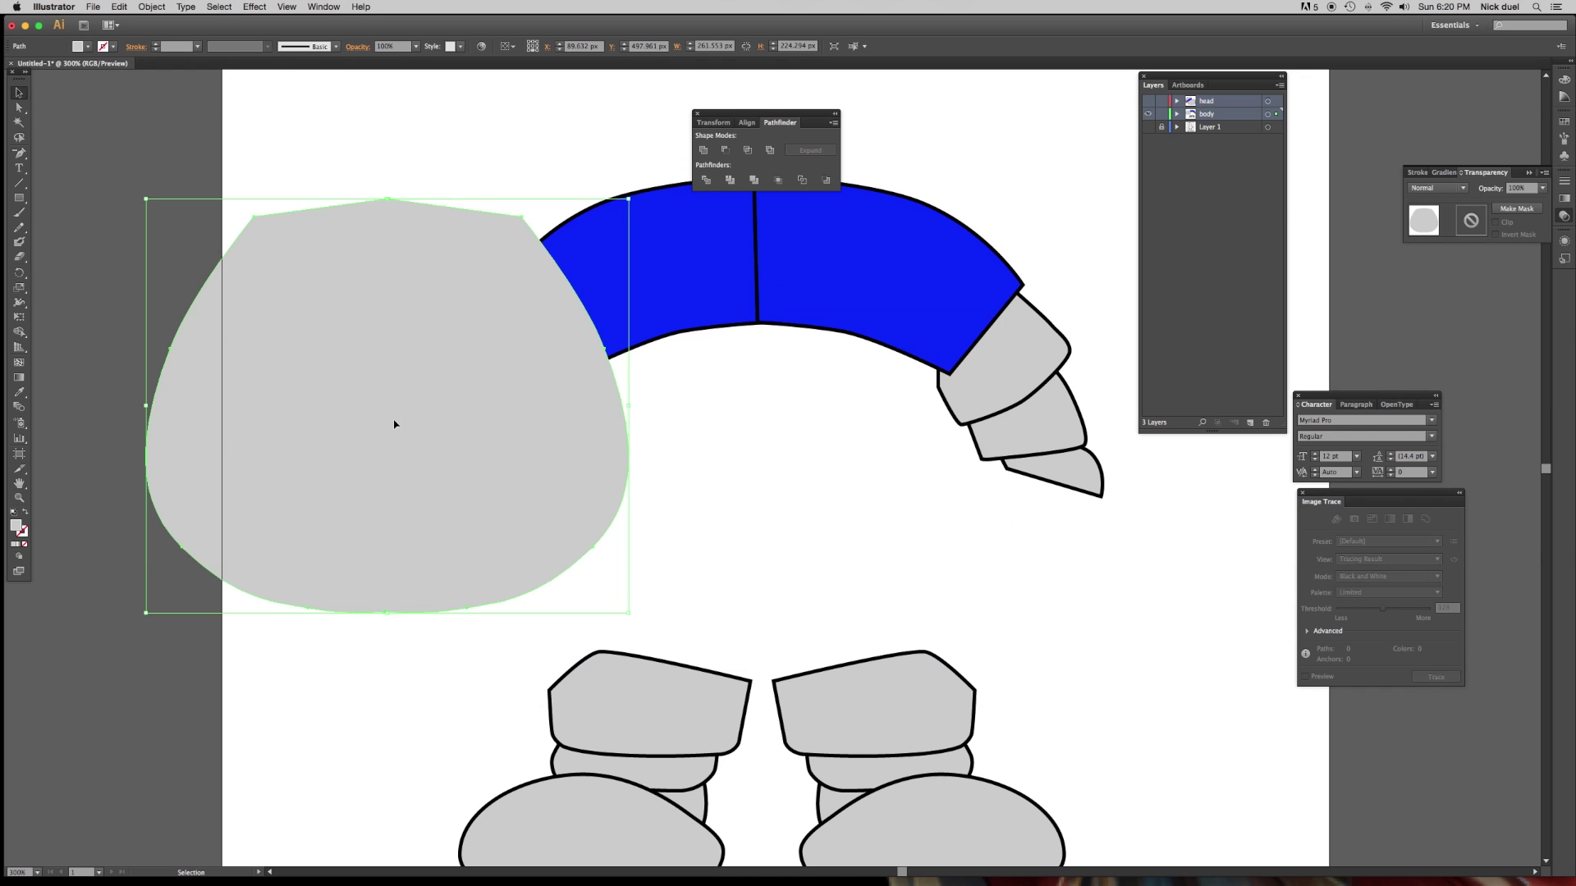
key(super+z)
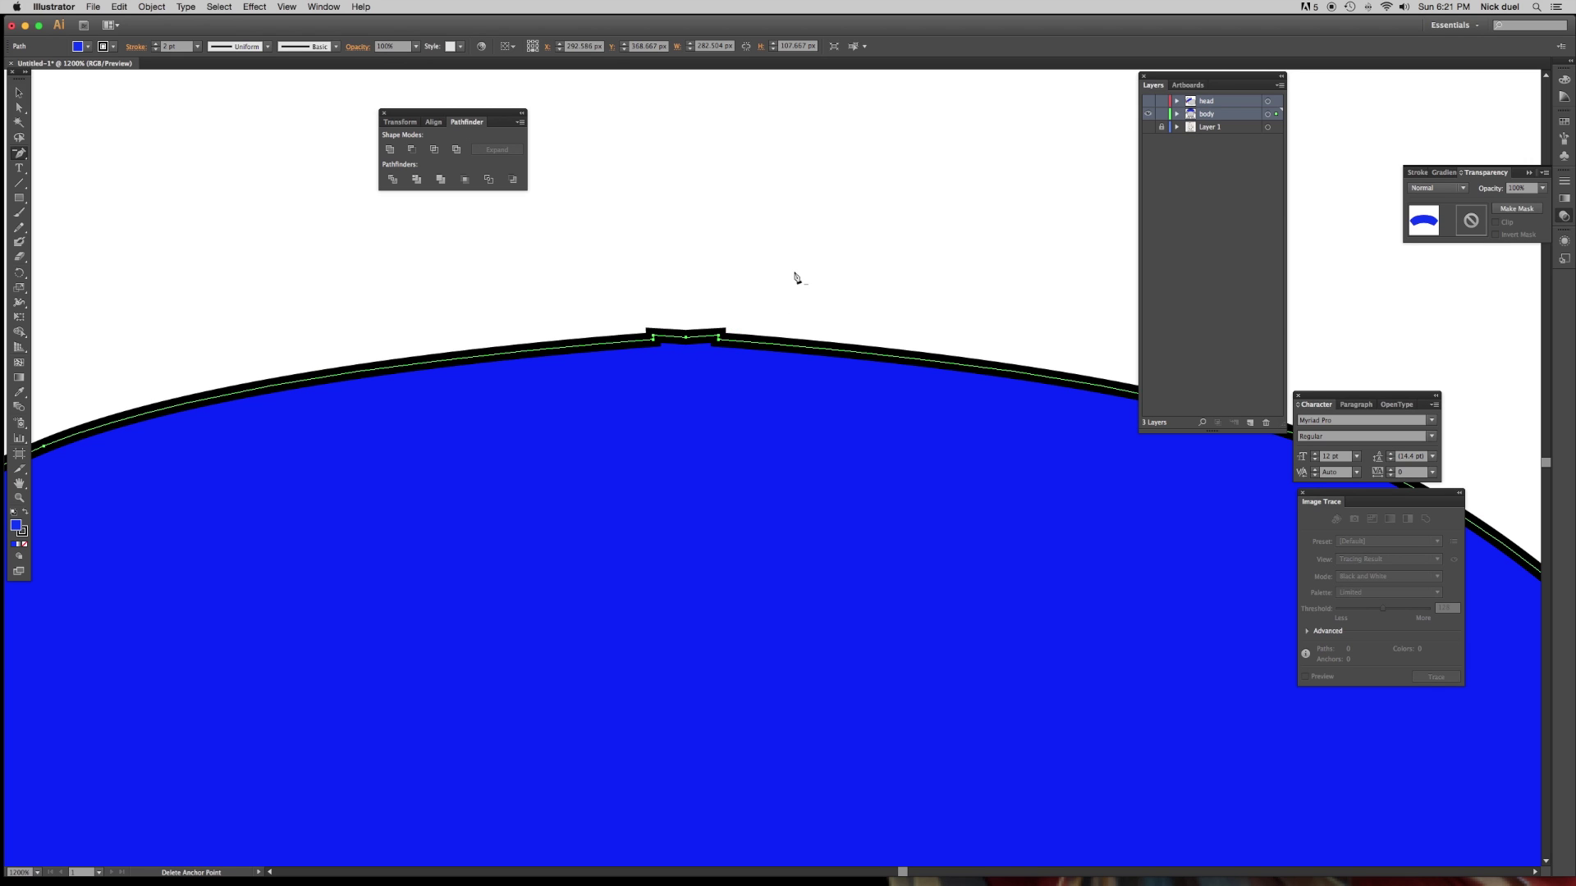
Delete the extra anchors around the kink on the collar's top edge.
click(706, 336)
click(686, 337)
click(705, 336)
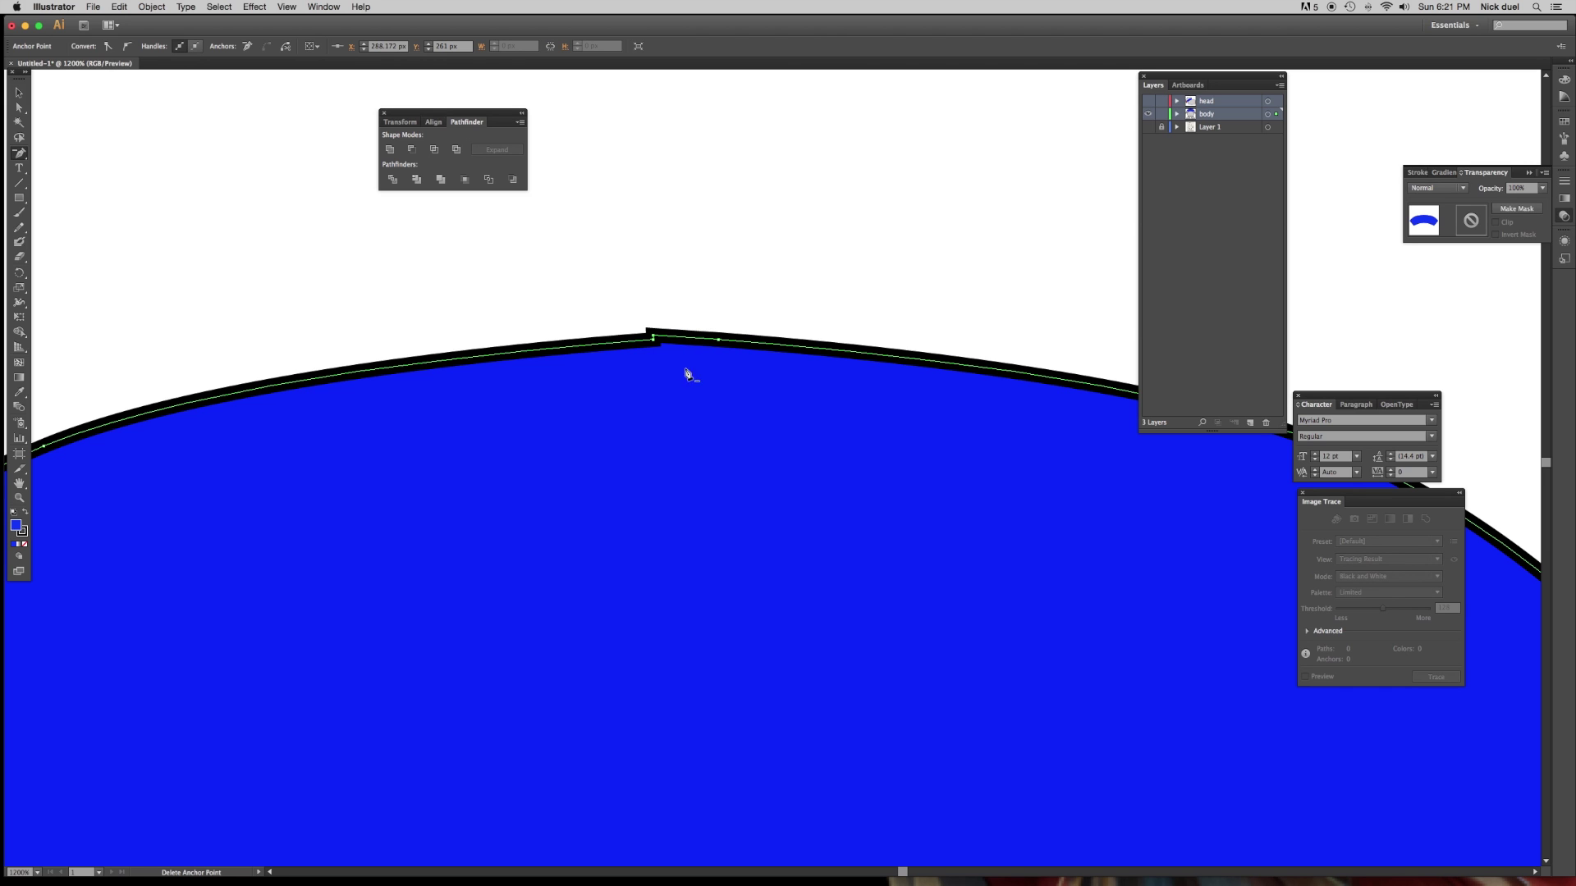
click(653, 338)
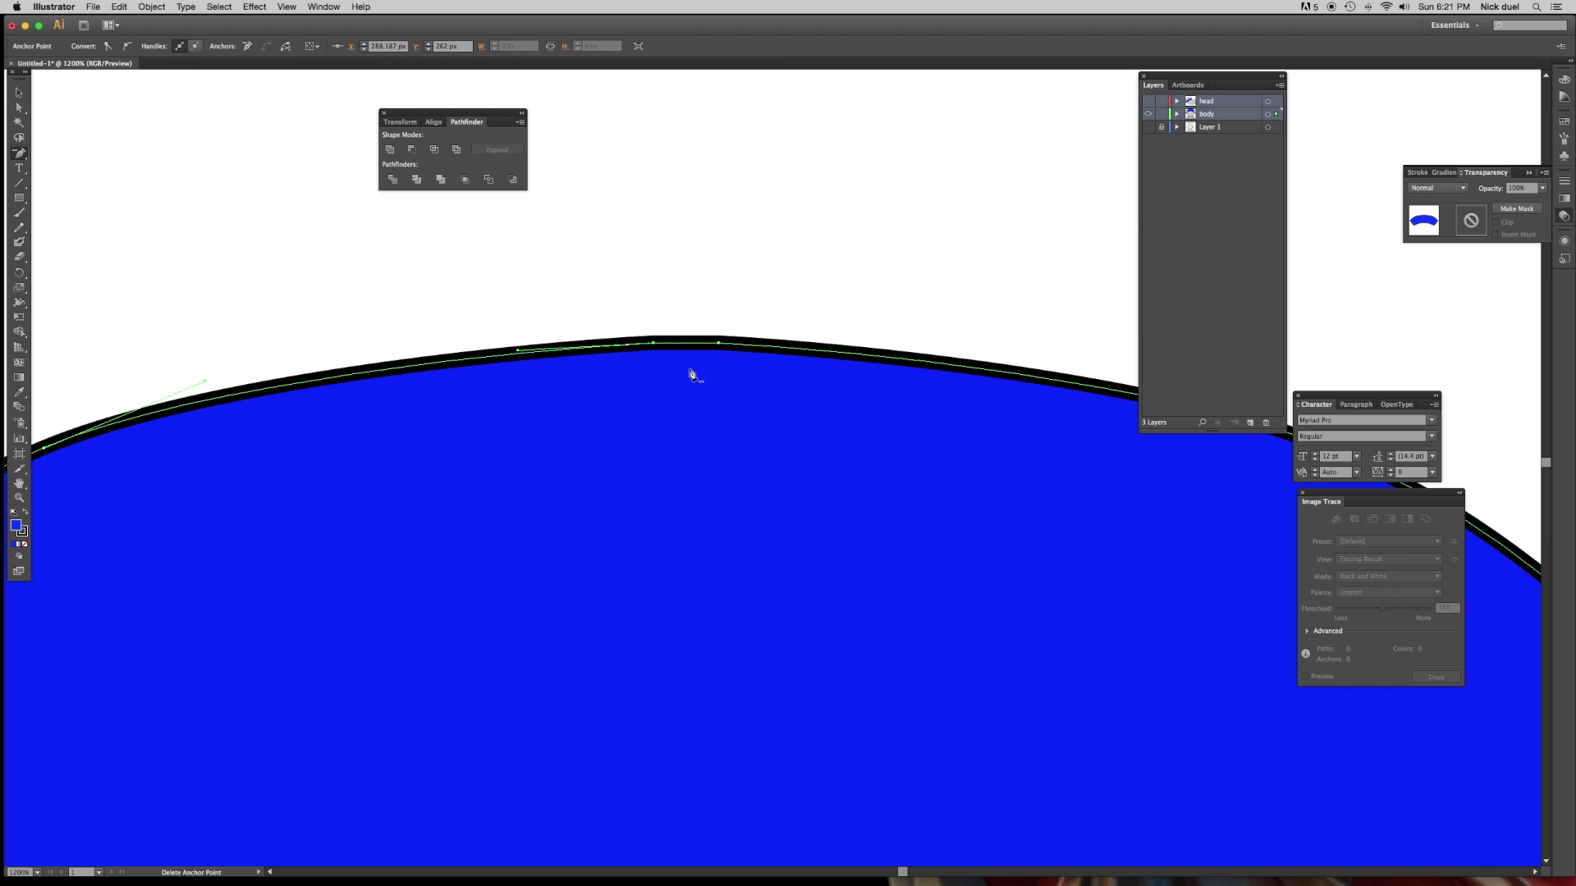
click(718, 343)
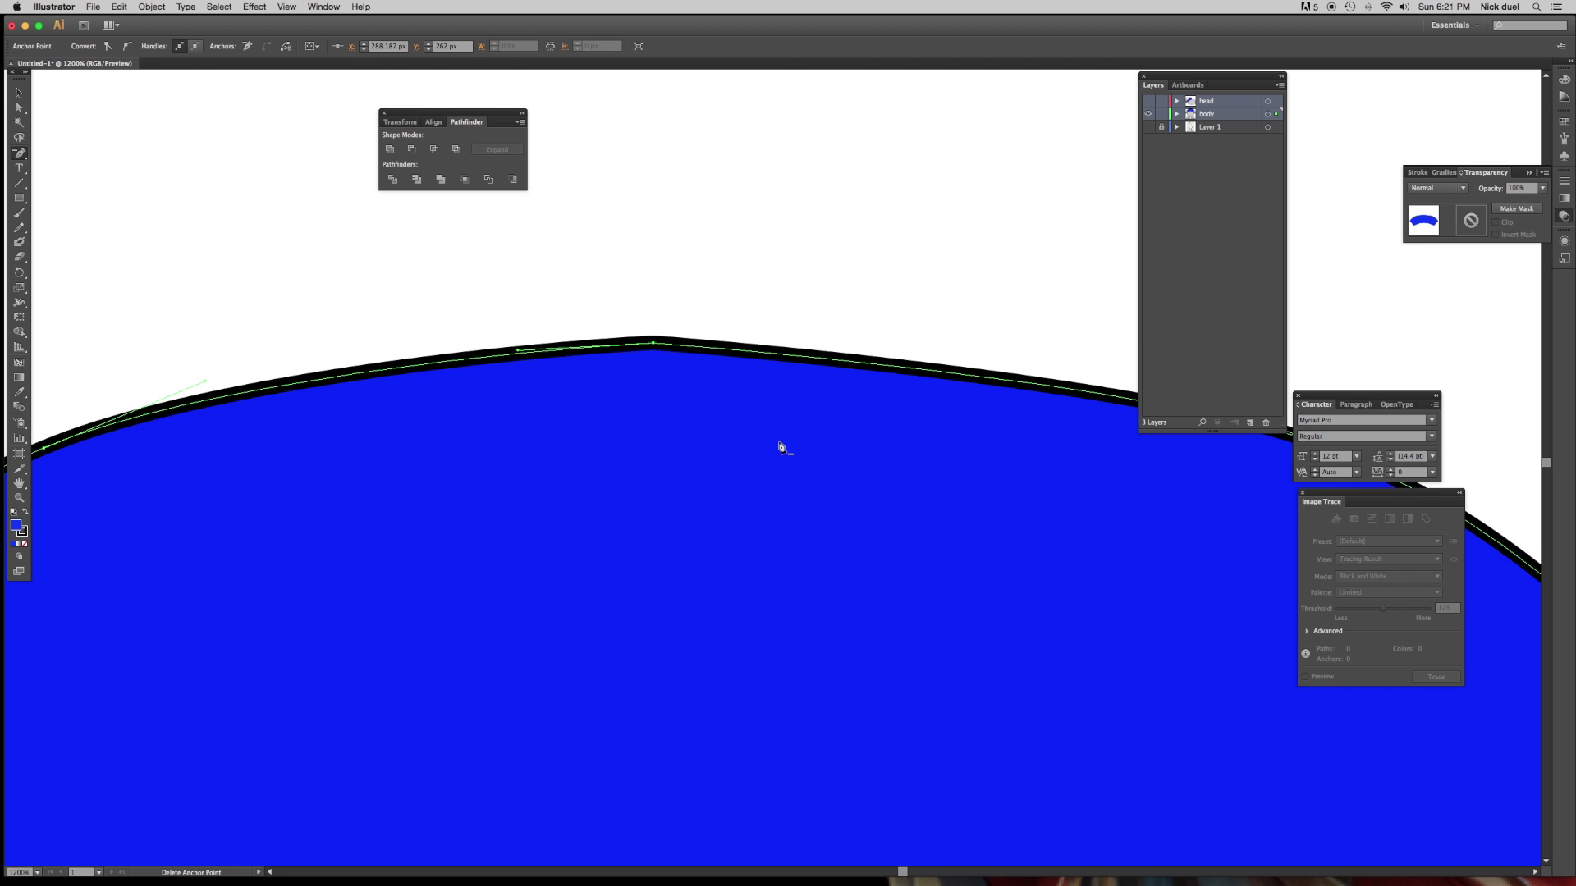
Convert the peak anchor of the collar's top edge into a smooth point.
key(a)
click(783, 283)
click(654, 345)
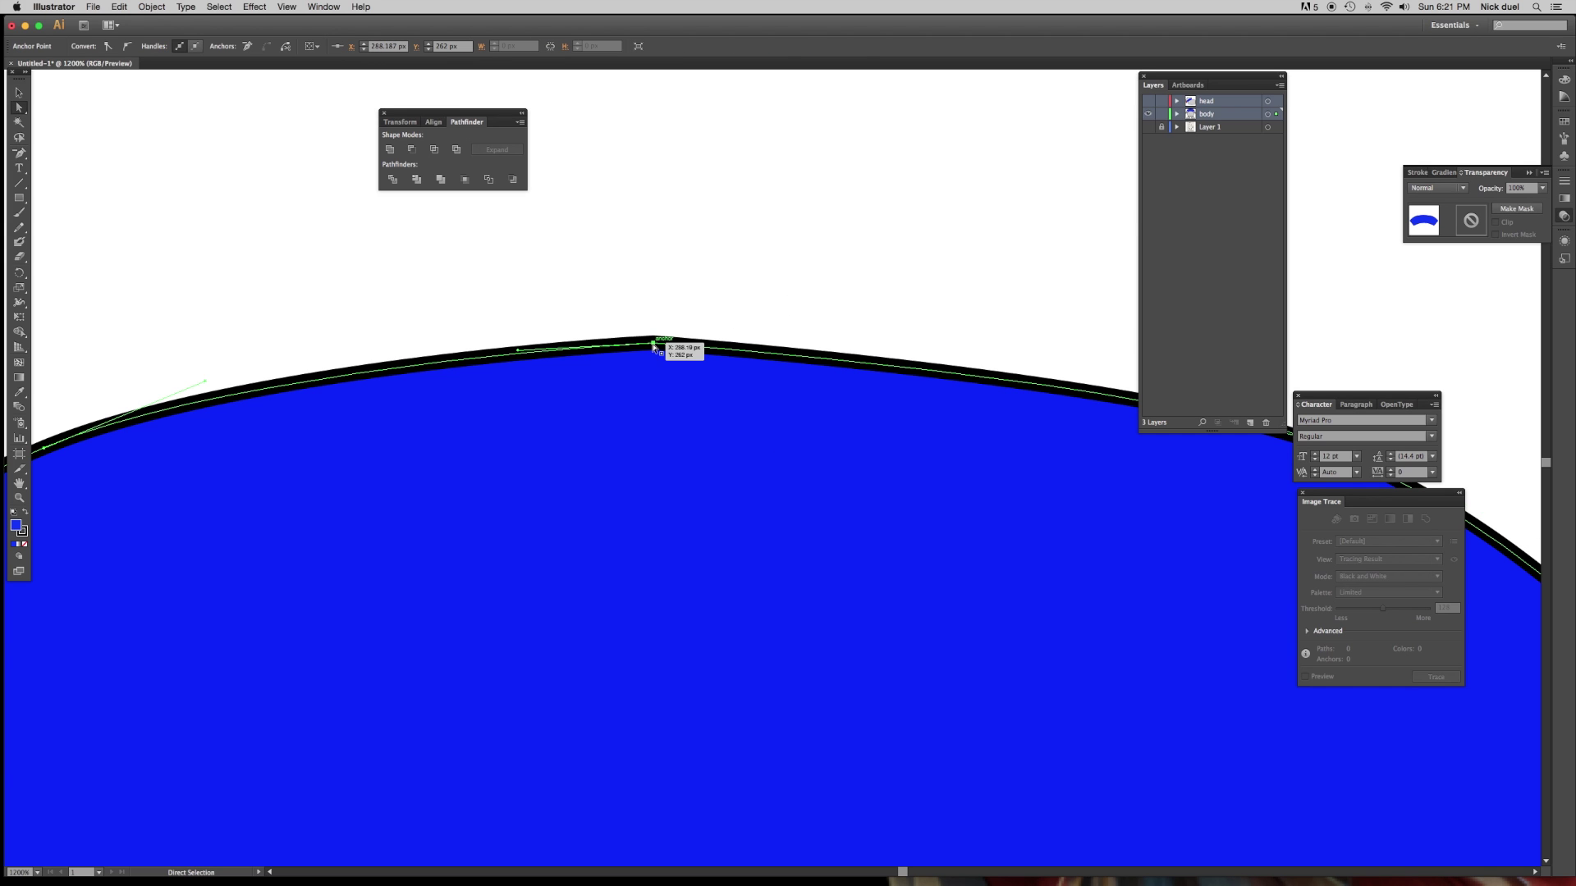
drag(517, 351, 551, 286)
drag(521, 352, 577, 292)
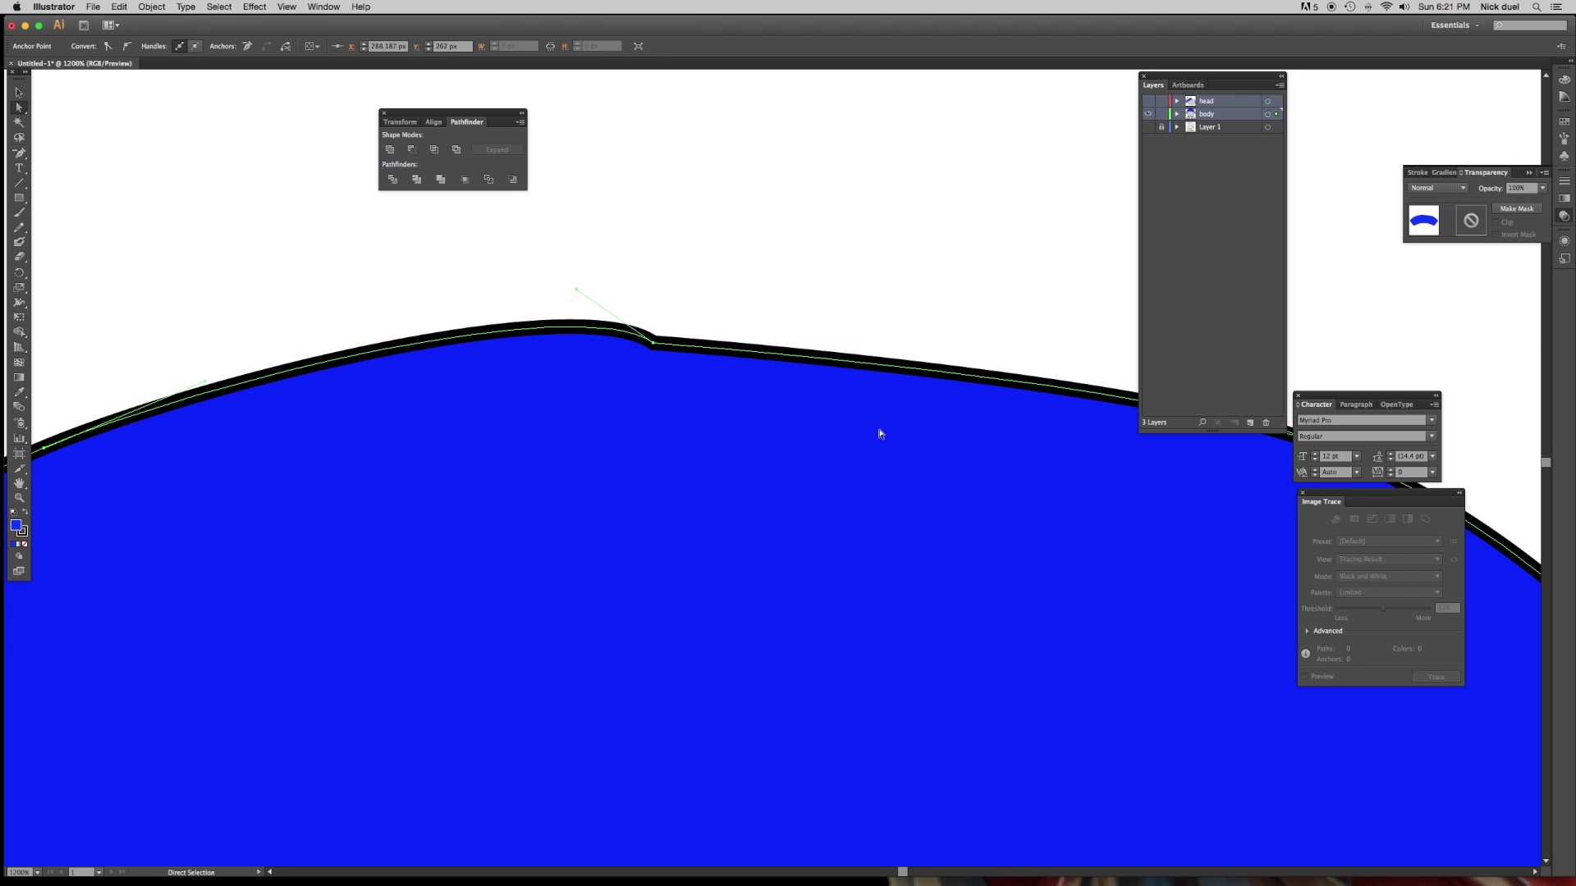
key(super+z)
click(651, 337)
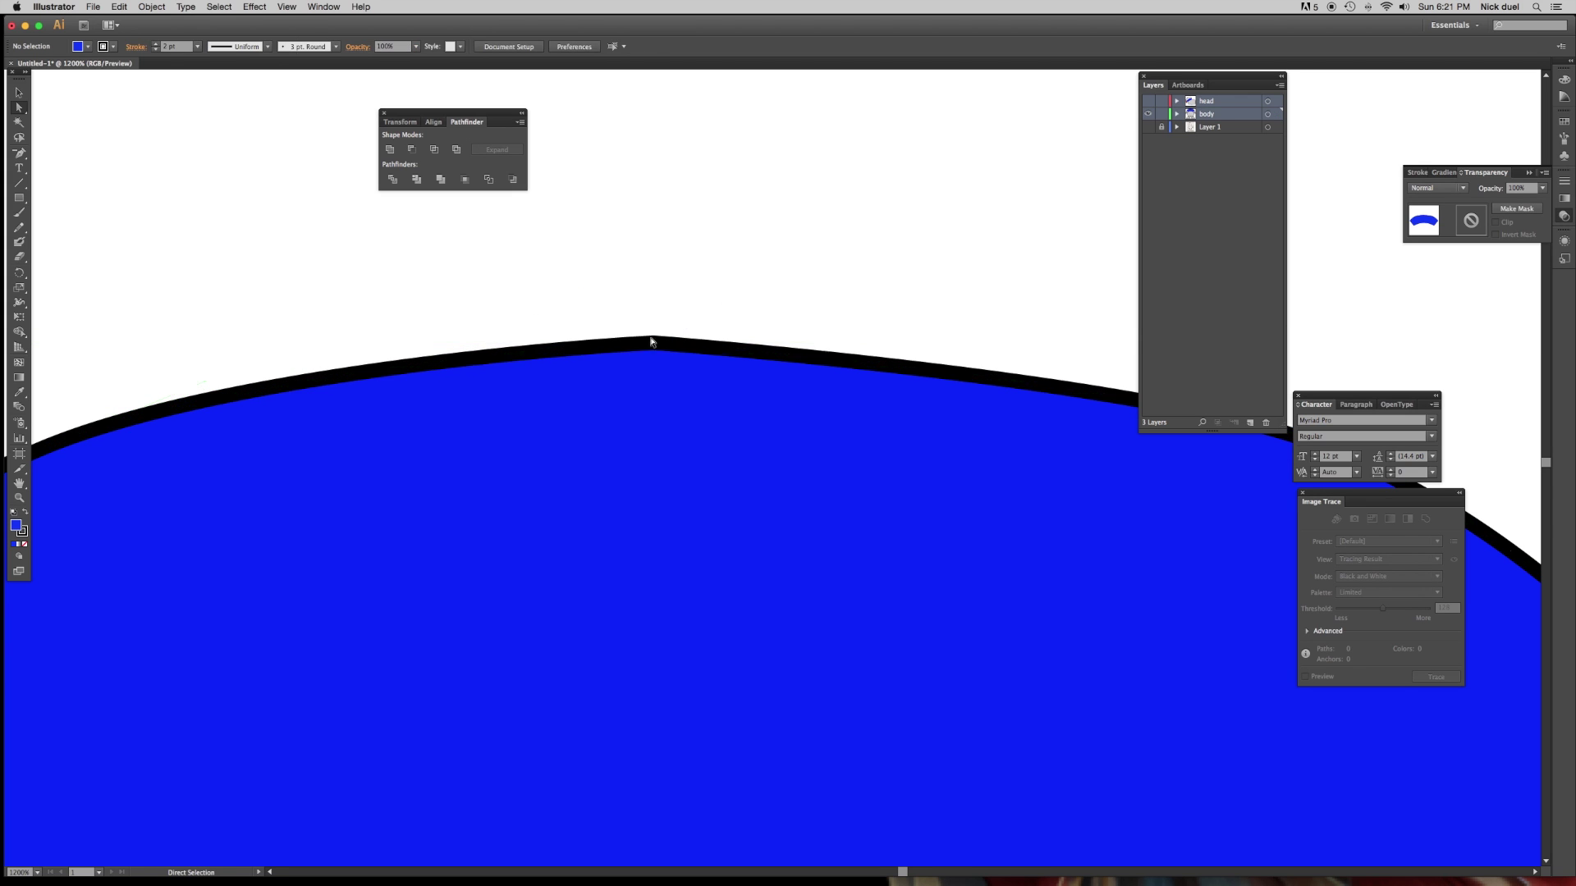
drag(652, 341, 654, 347)
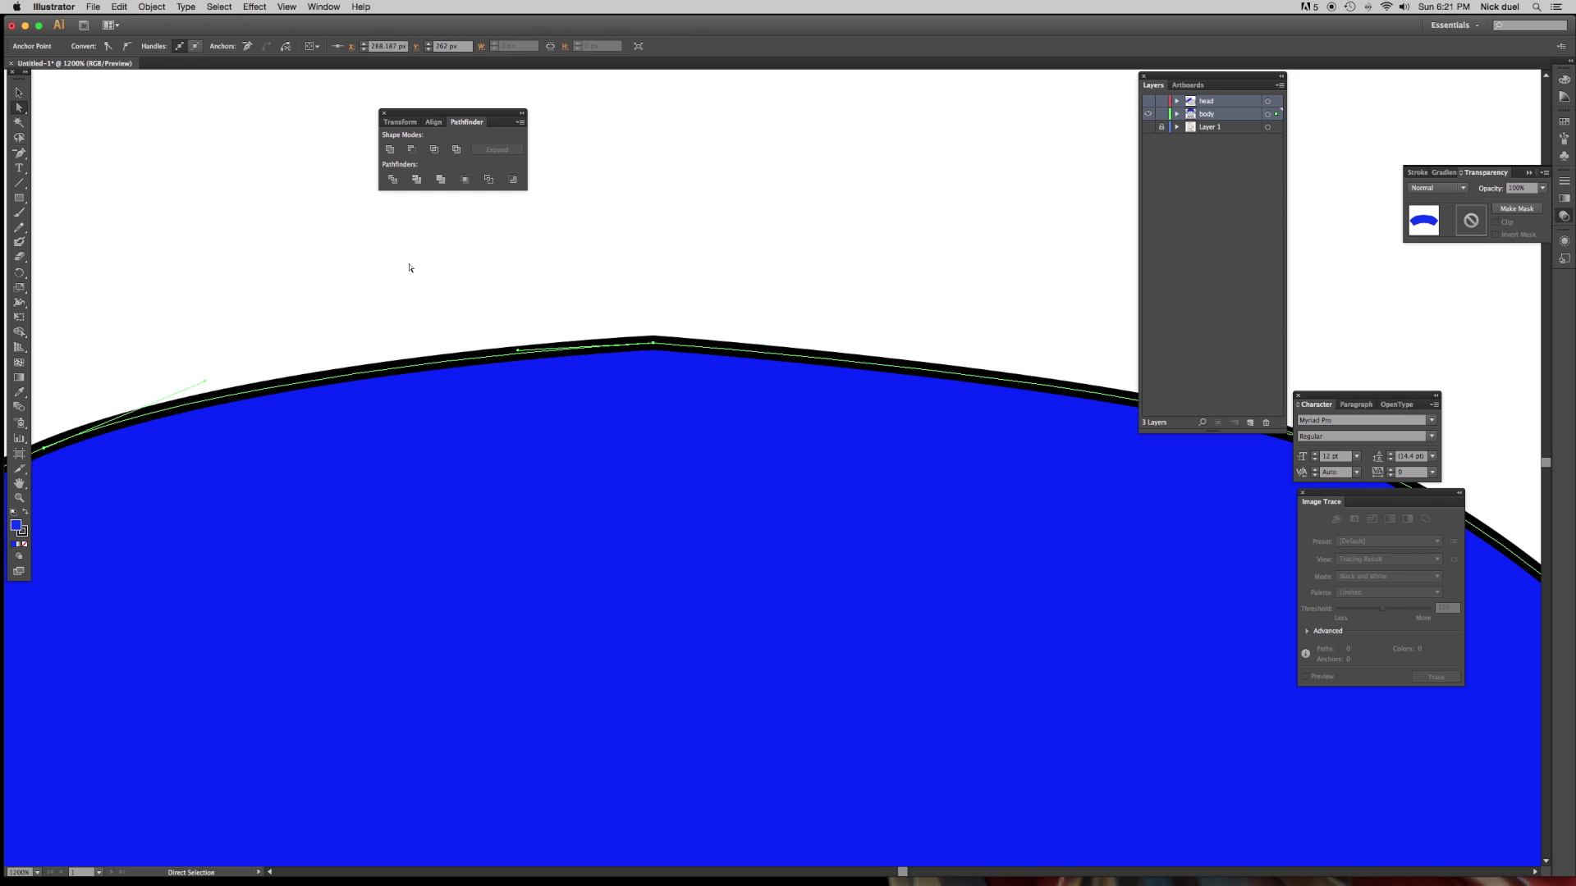
click(128, 51)
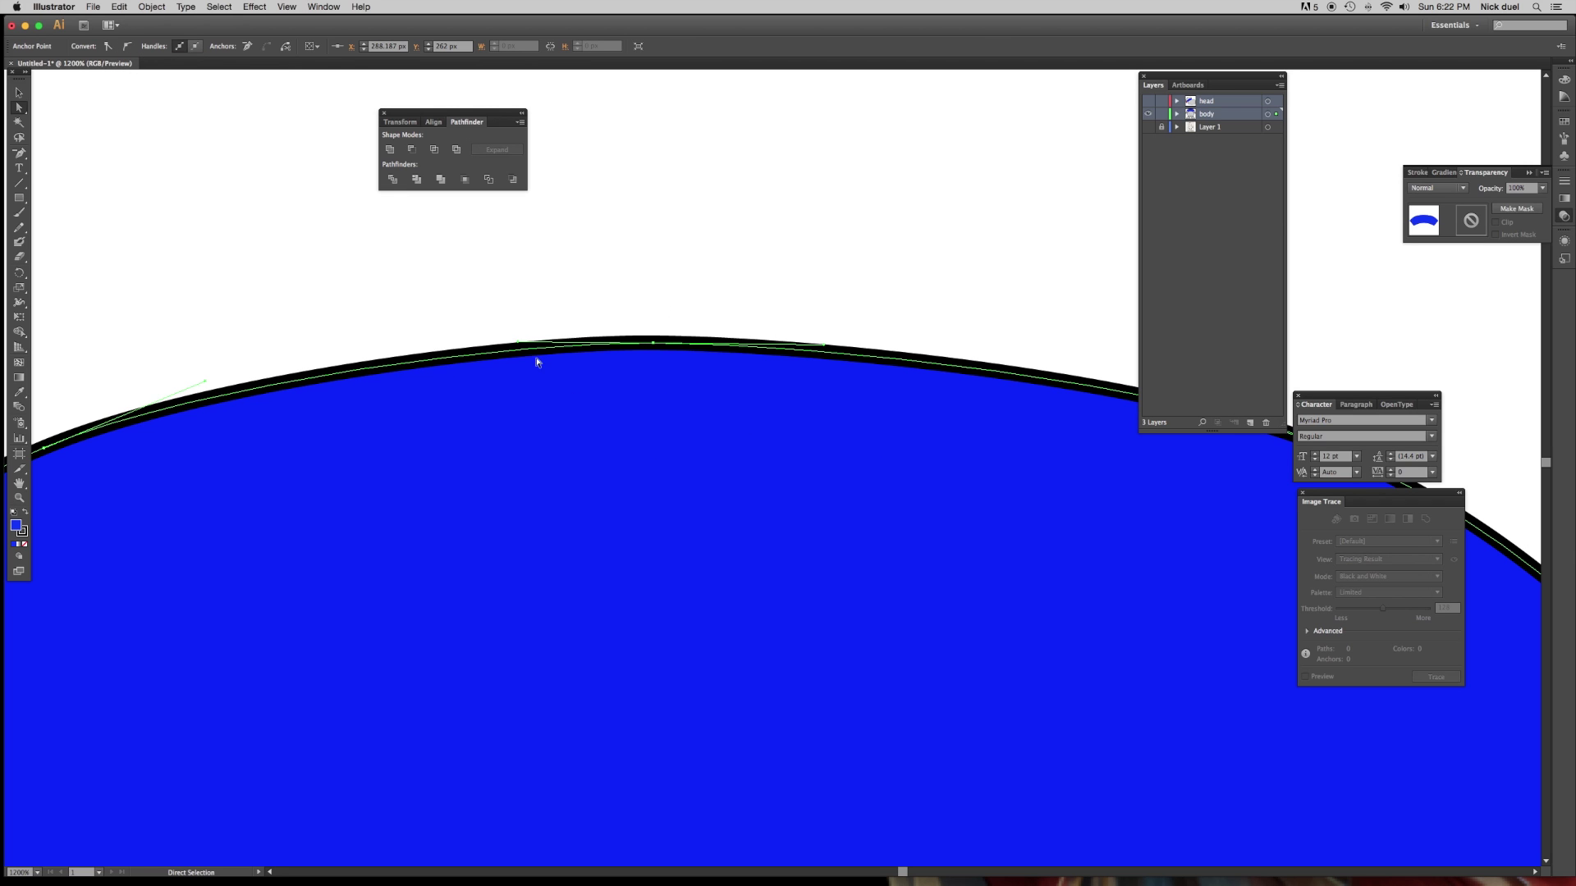
click(728, 246)
Delete the extra anchors on the collar's lower edge either side of the peak.
key(super+minus)
key(super+minus)
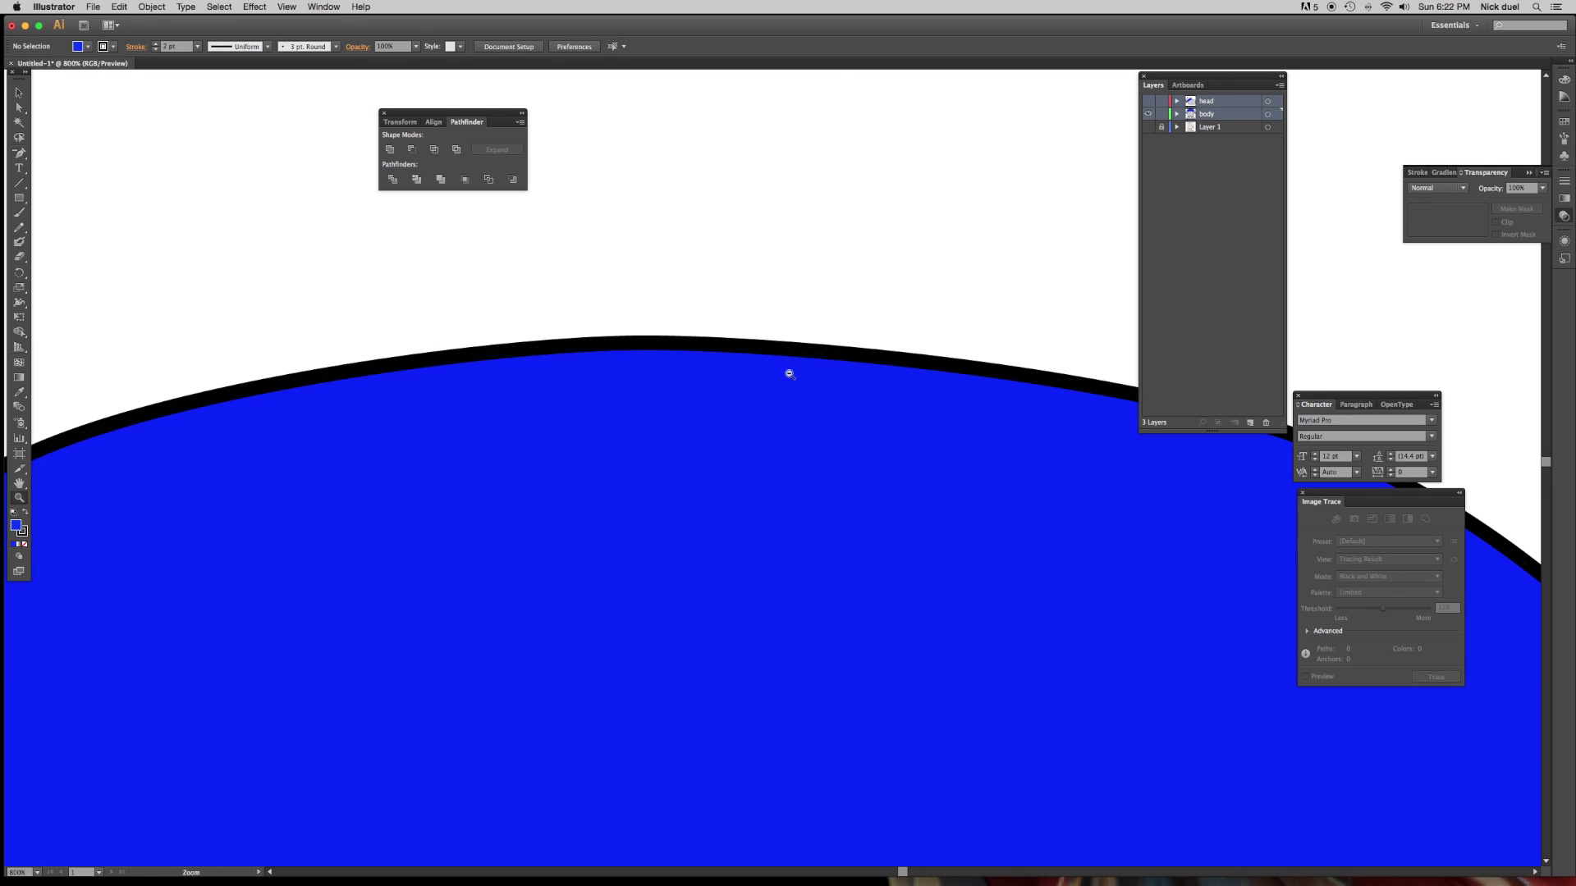
click(789, 376)
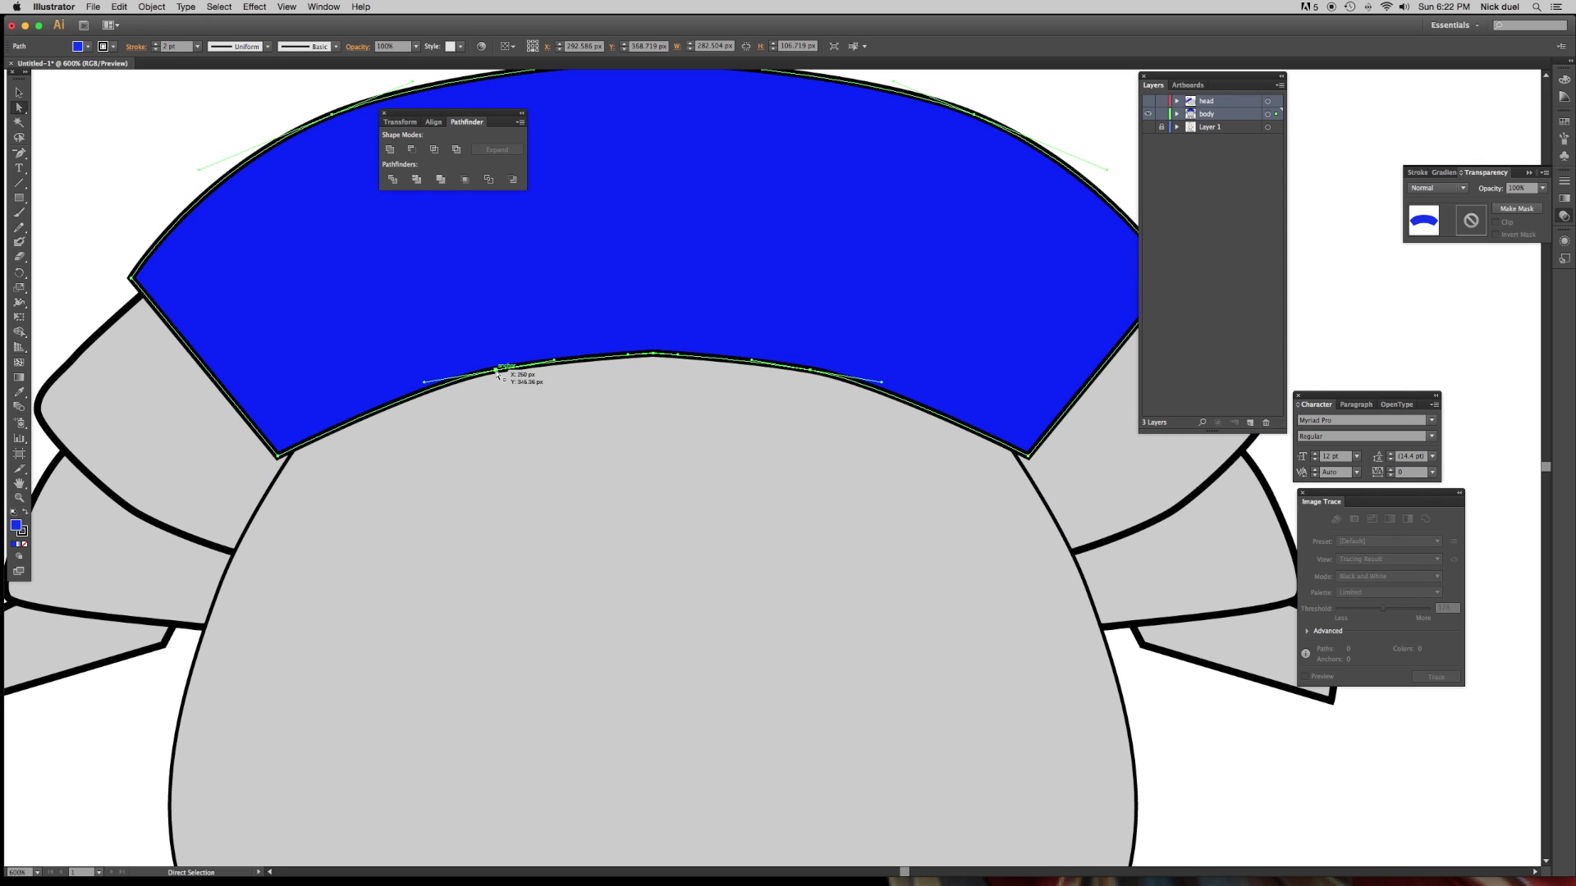
key(minus)
click(494, 371)
click(811, 370)
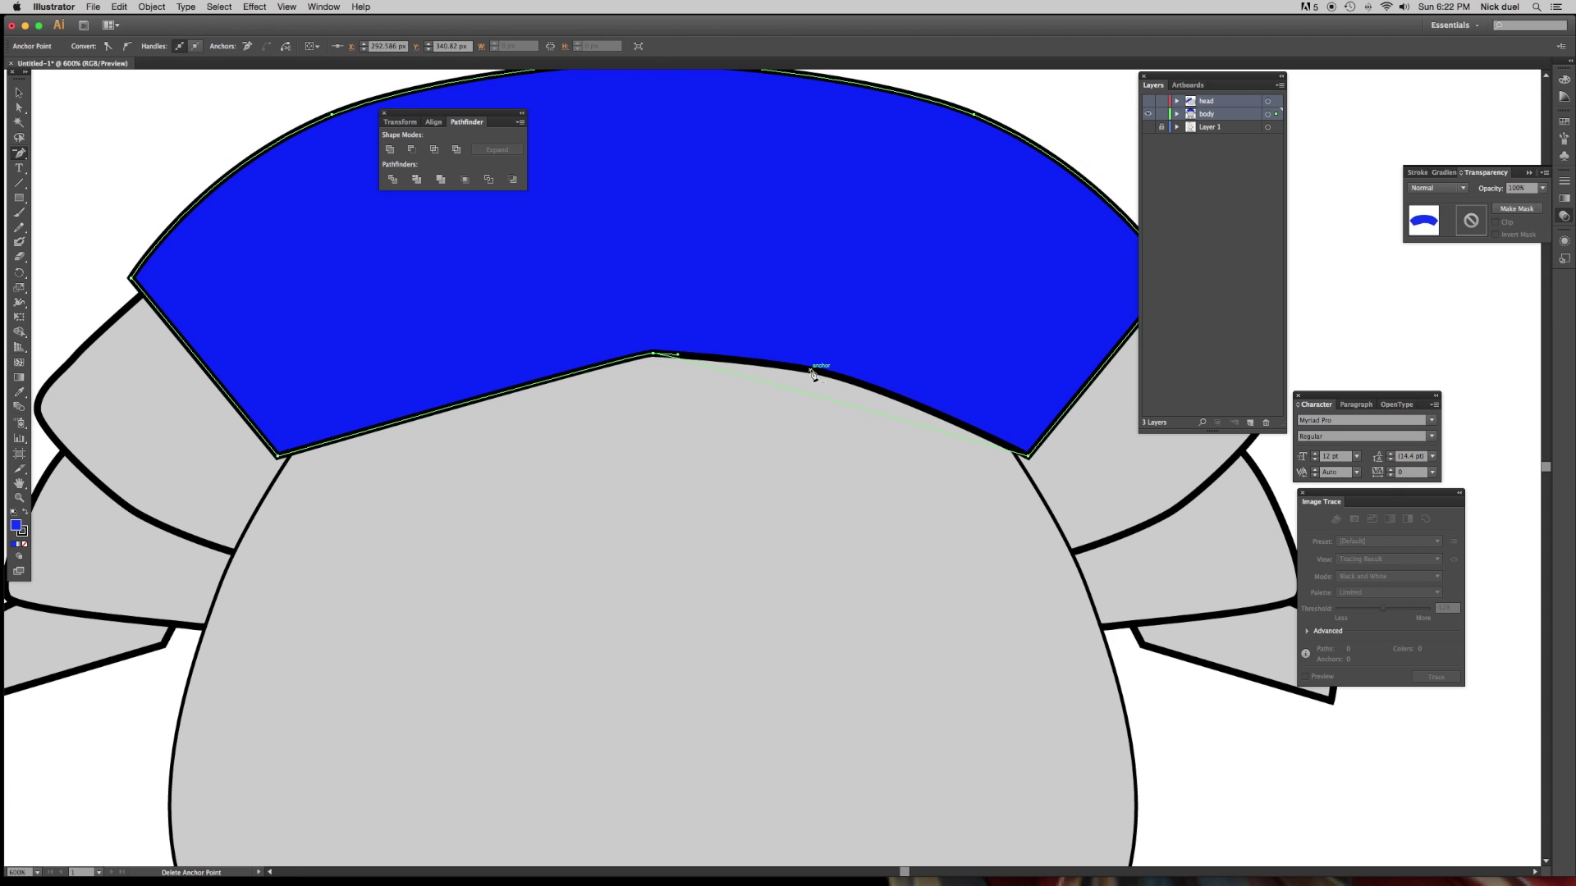
Pull the lower peak anchor's handles outward so the collar curves smoothly over the body.
key(a)
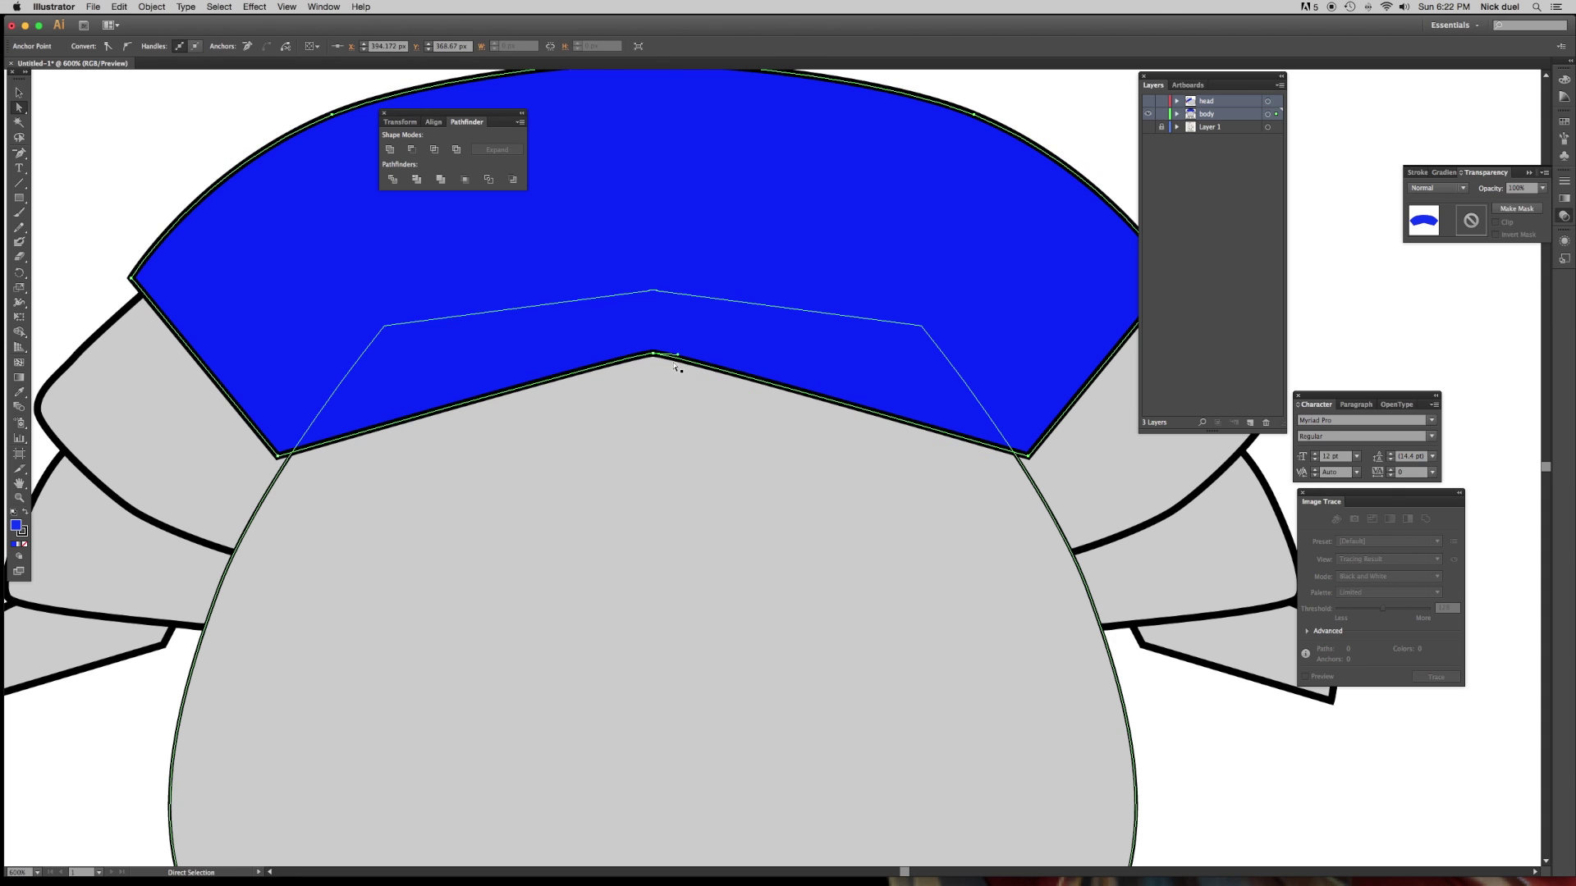
click(654, 354)
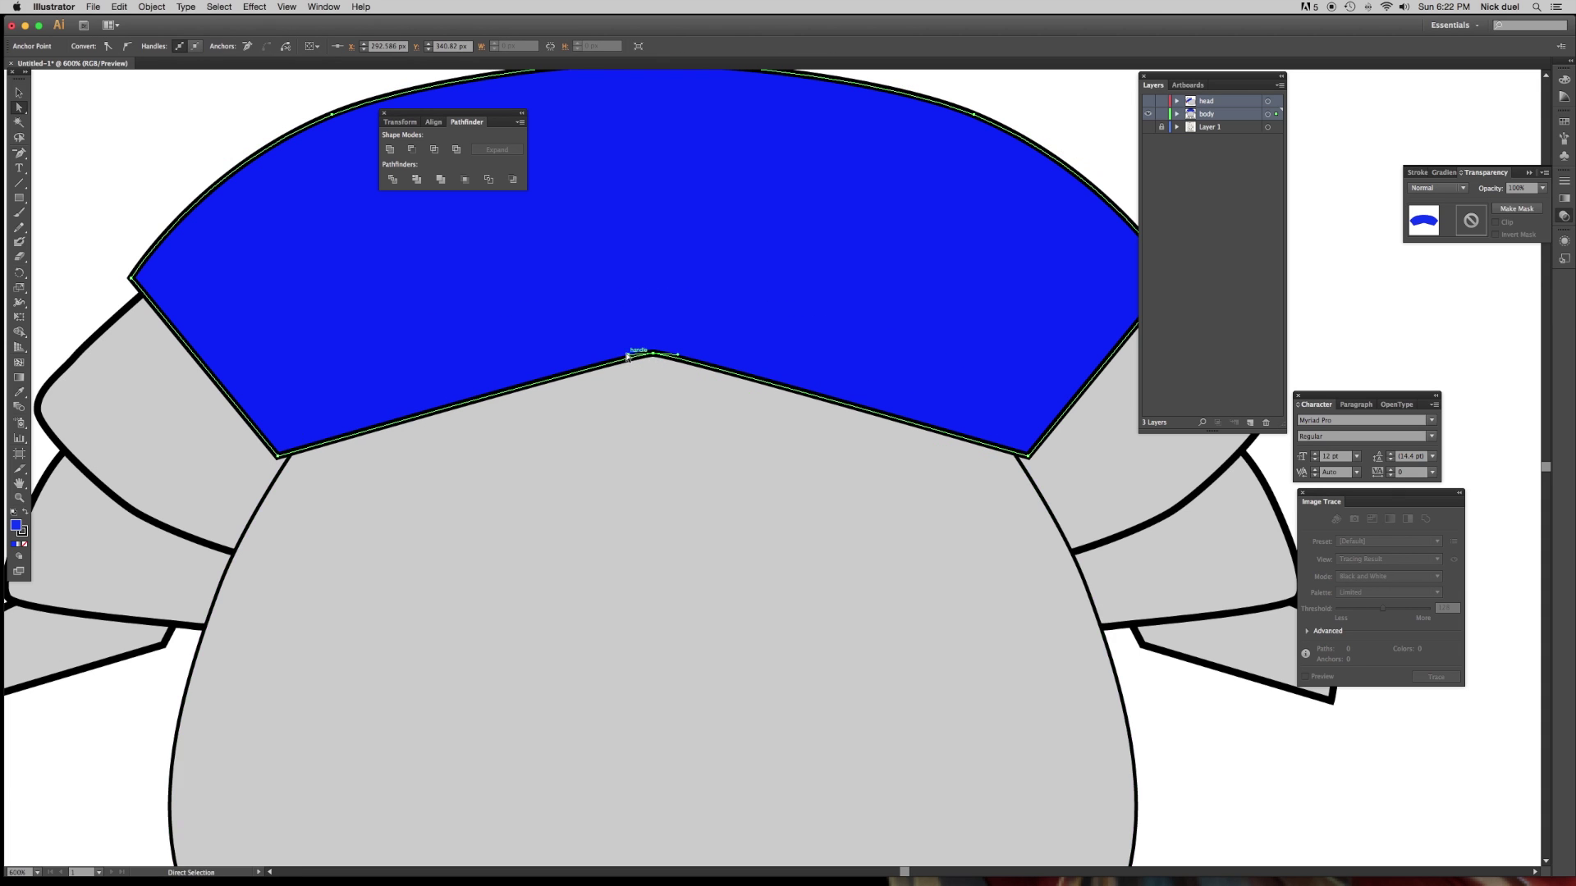
drag(627, 355, 422, 367)
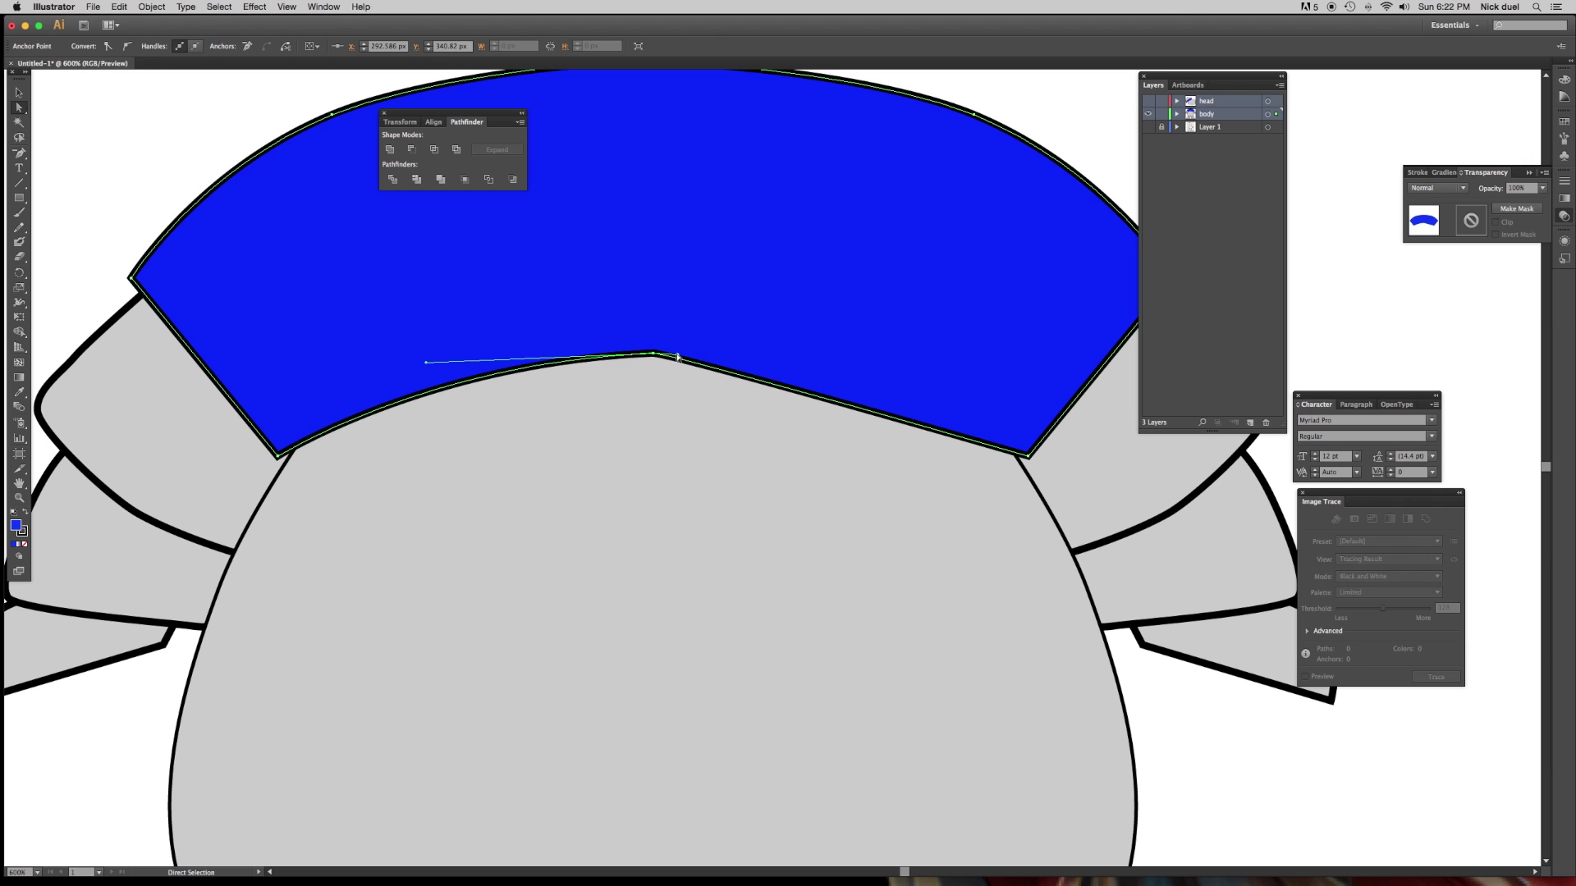
drag(677, 356, 891, 352)
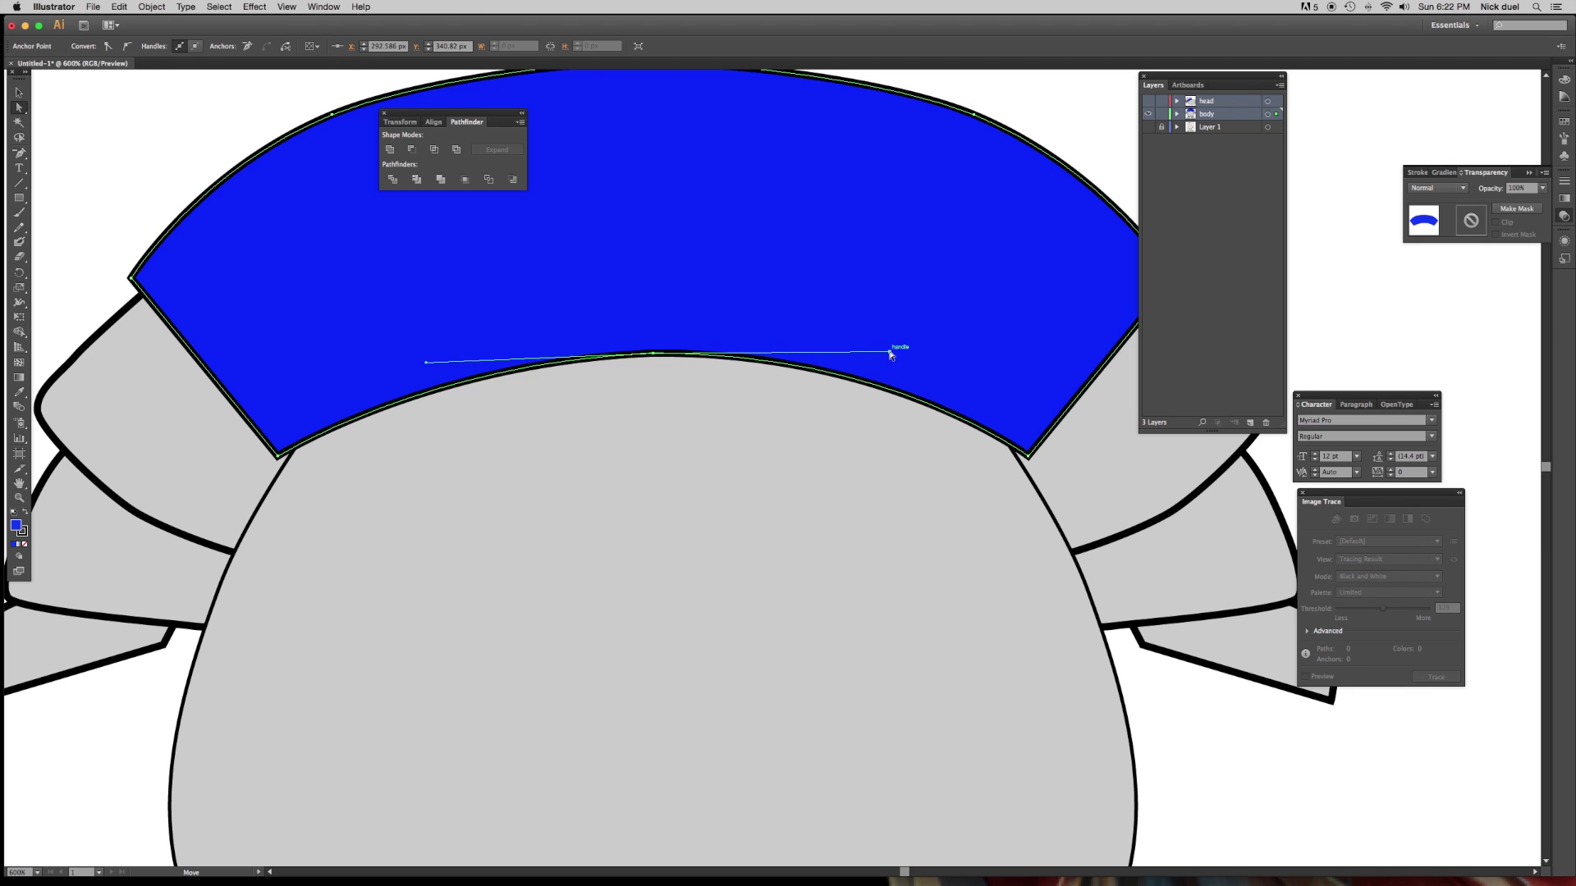
click(802, 509)
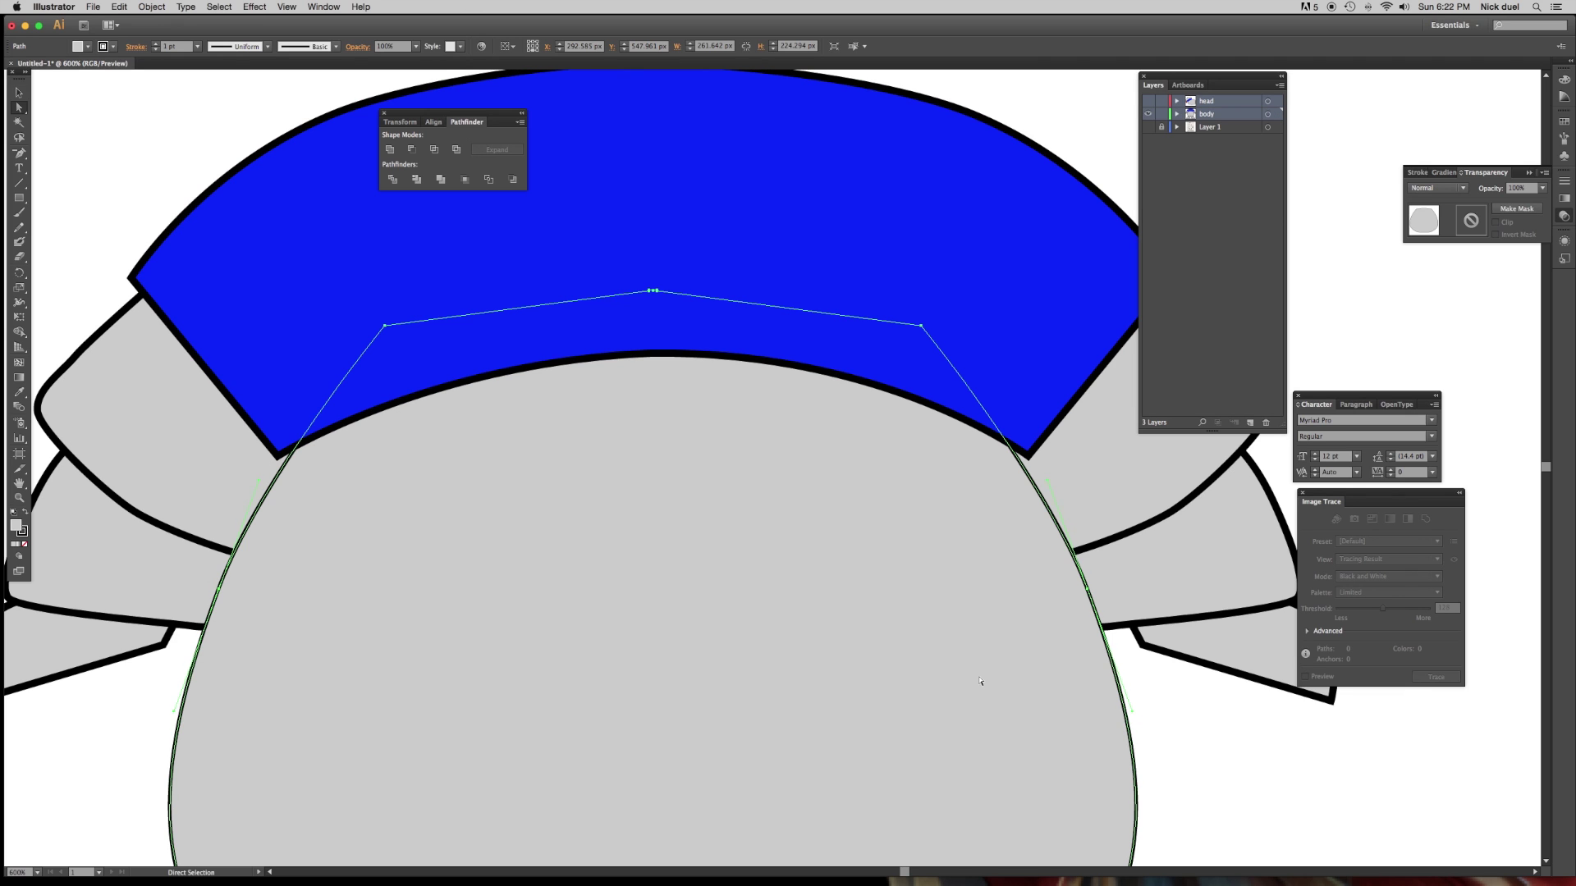
key(super+shift+a)
key(z)
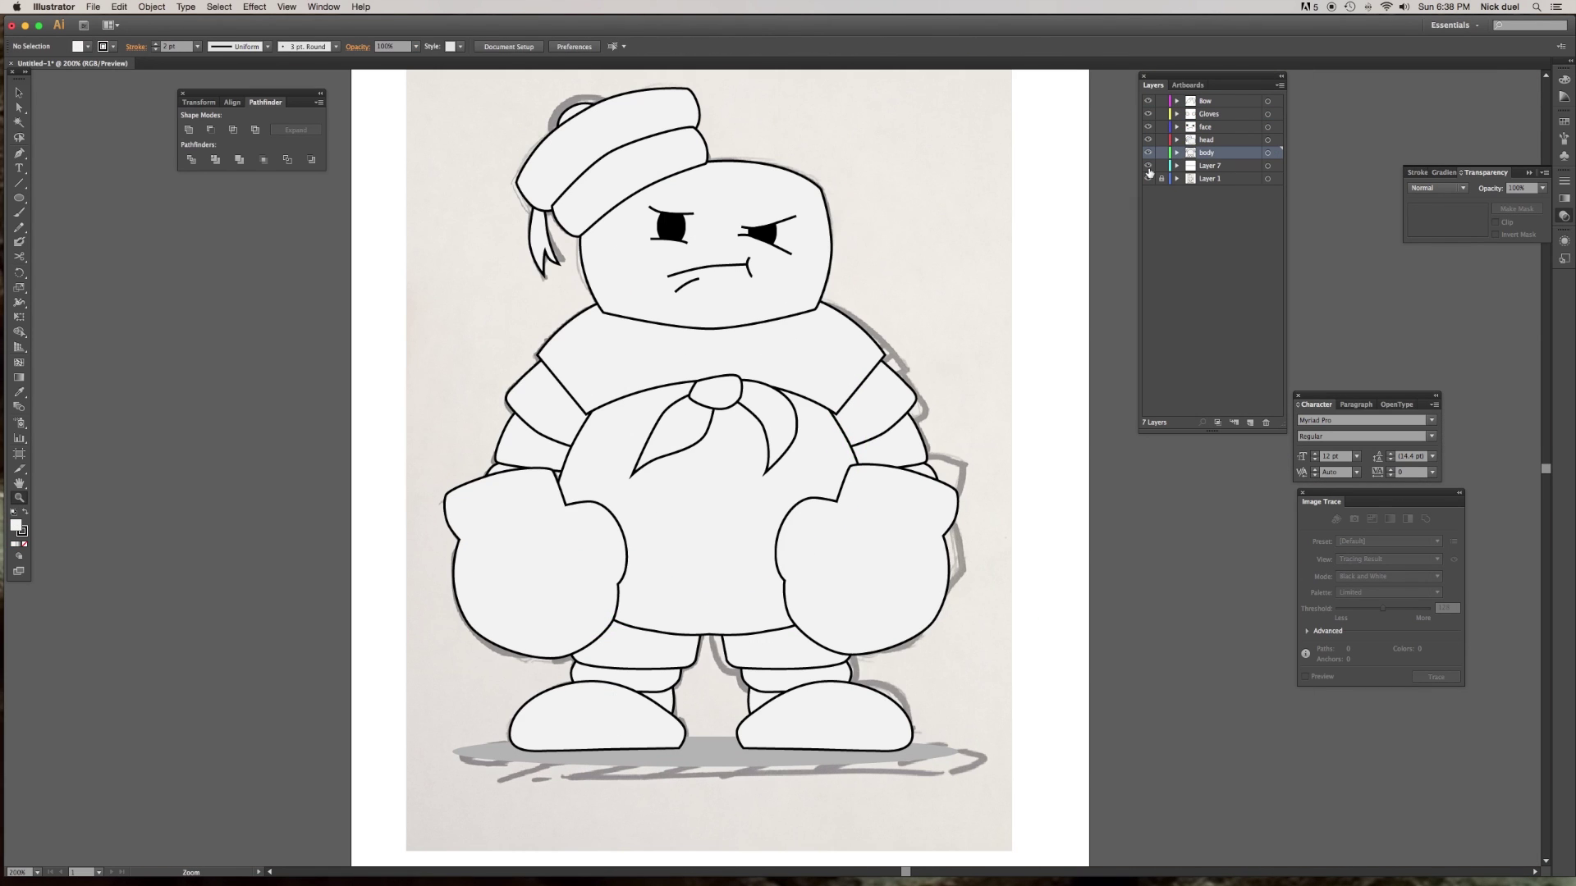
Hide and reshow the traced artwork layers to compare with the sketch, then zoom to frame the whole character.
click(1148, 166)
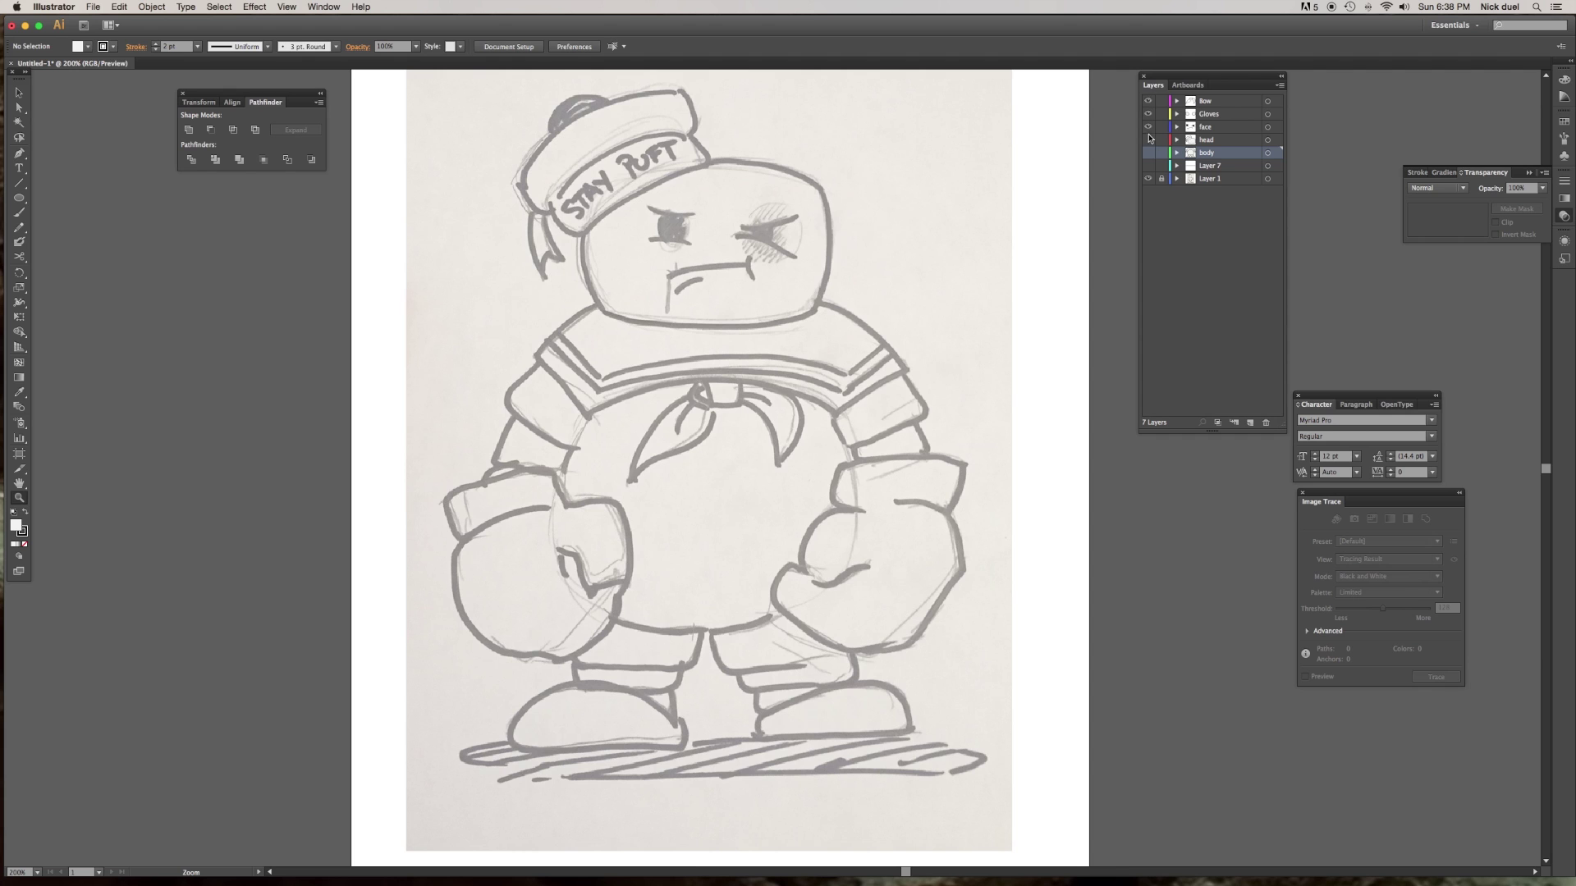
drag(1149, 138, 1149, 167)
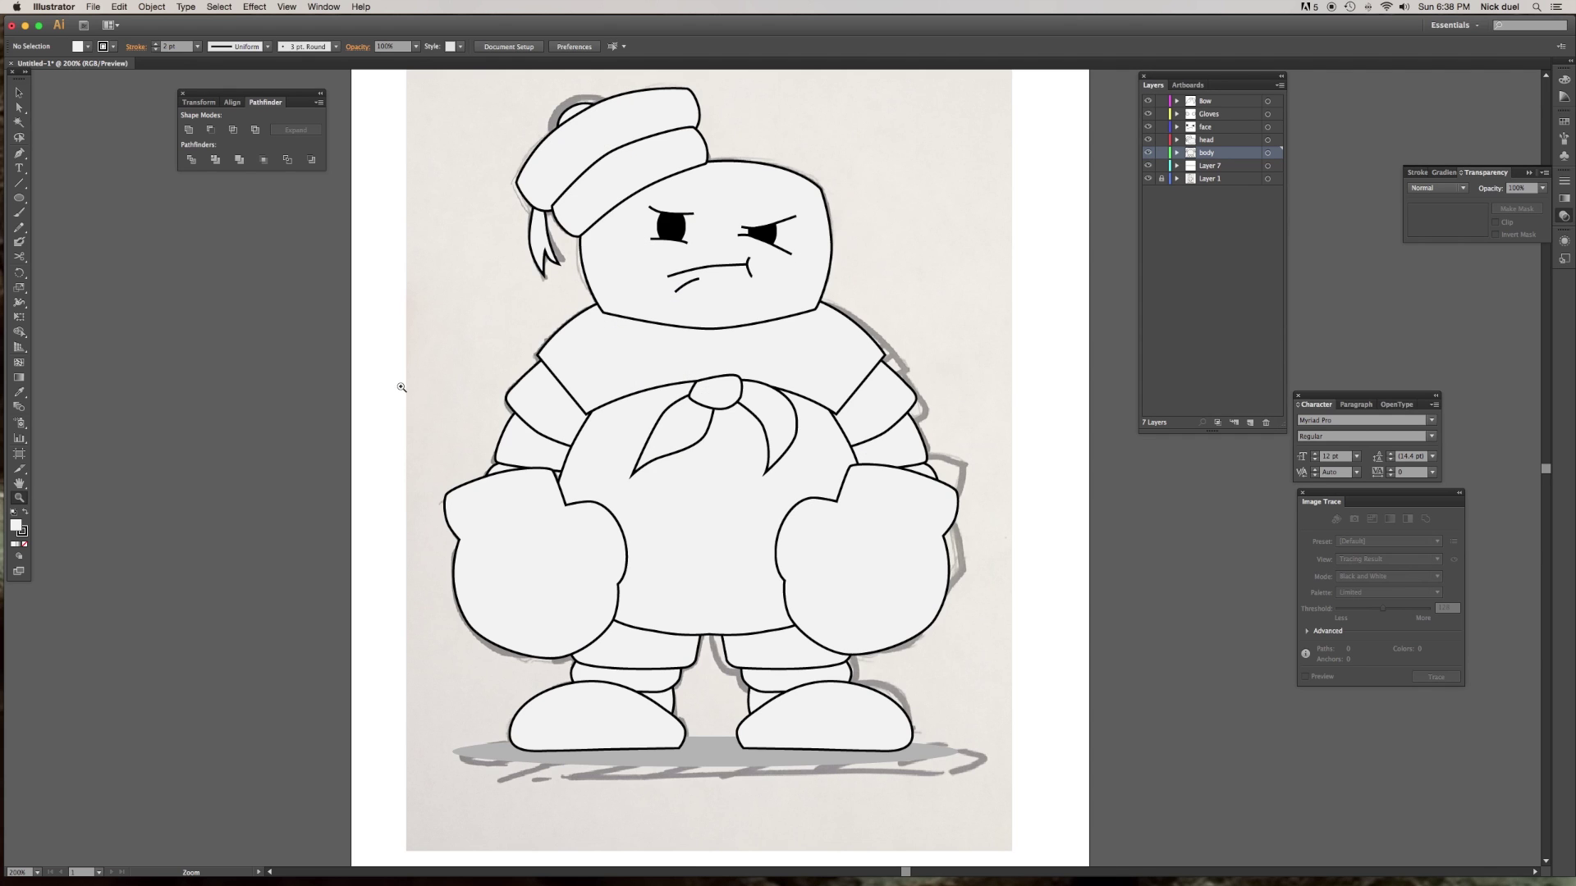
alt+click(776, 451)
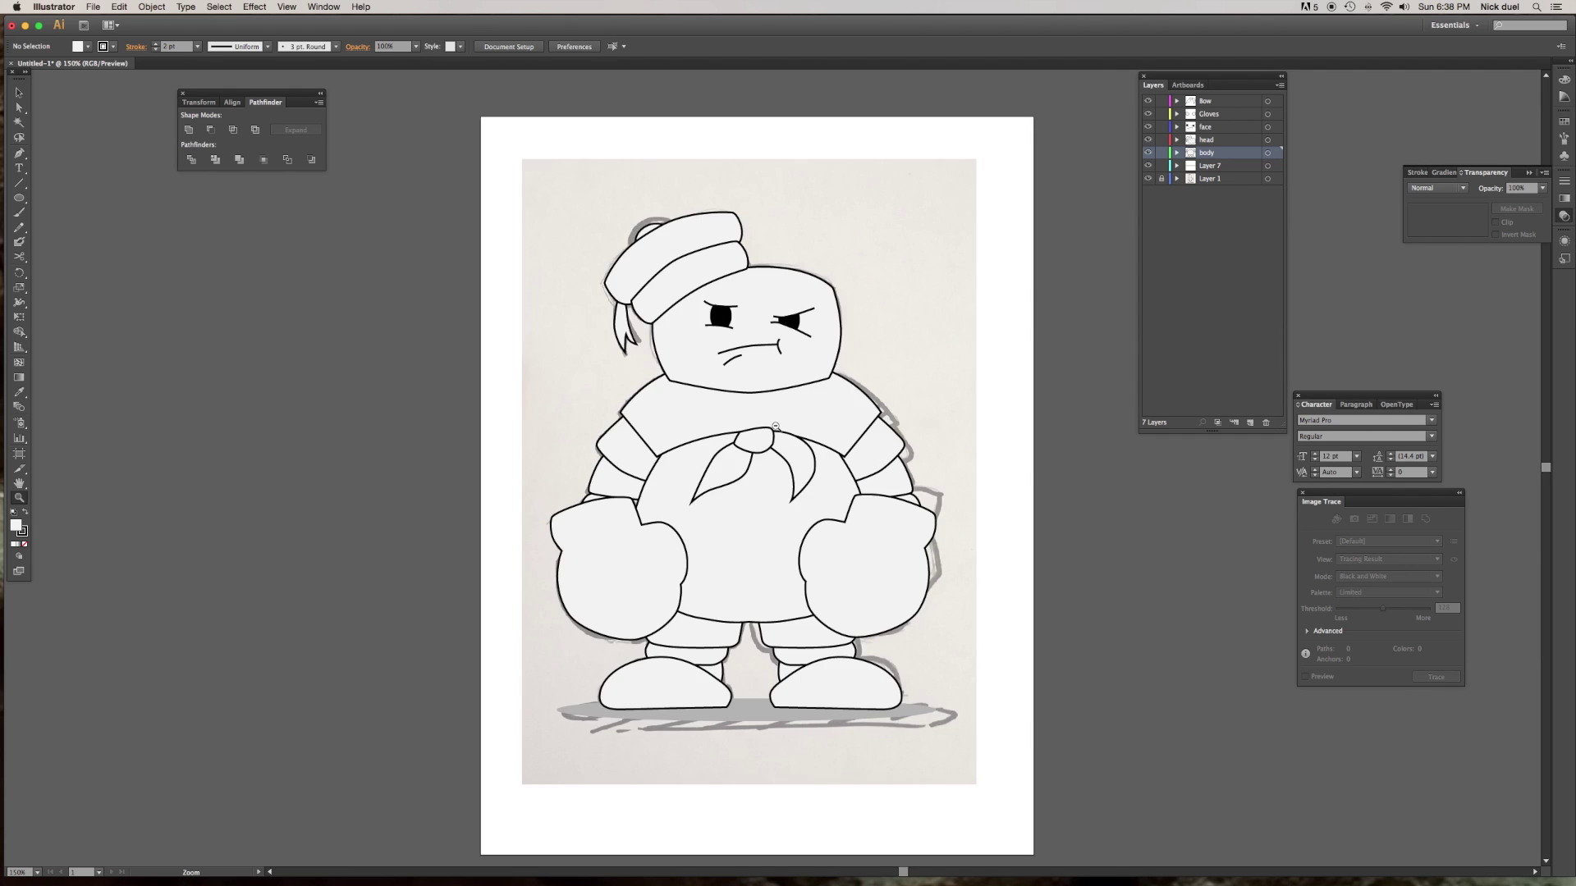
alt+click(769, 411)
click(768, 447)
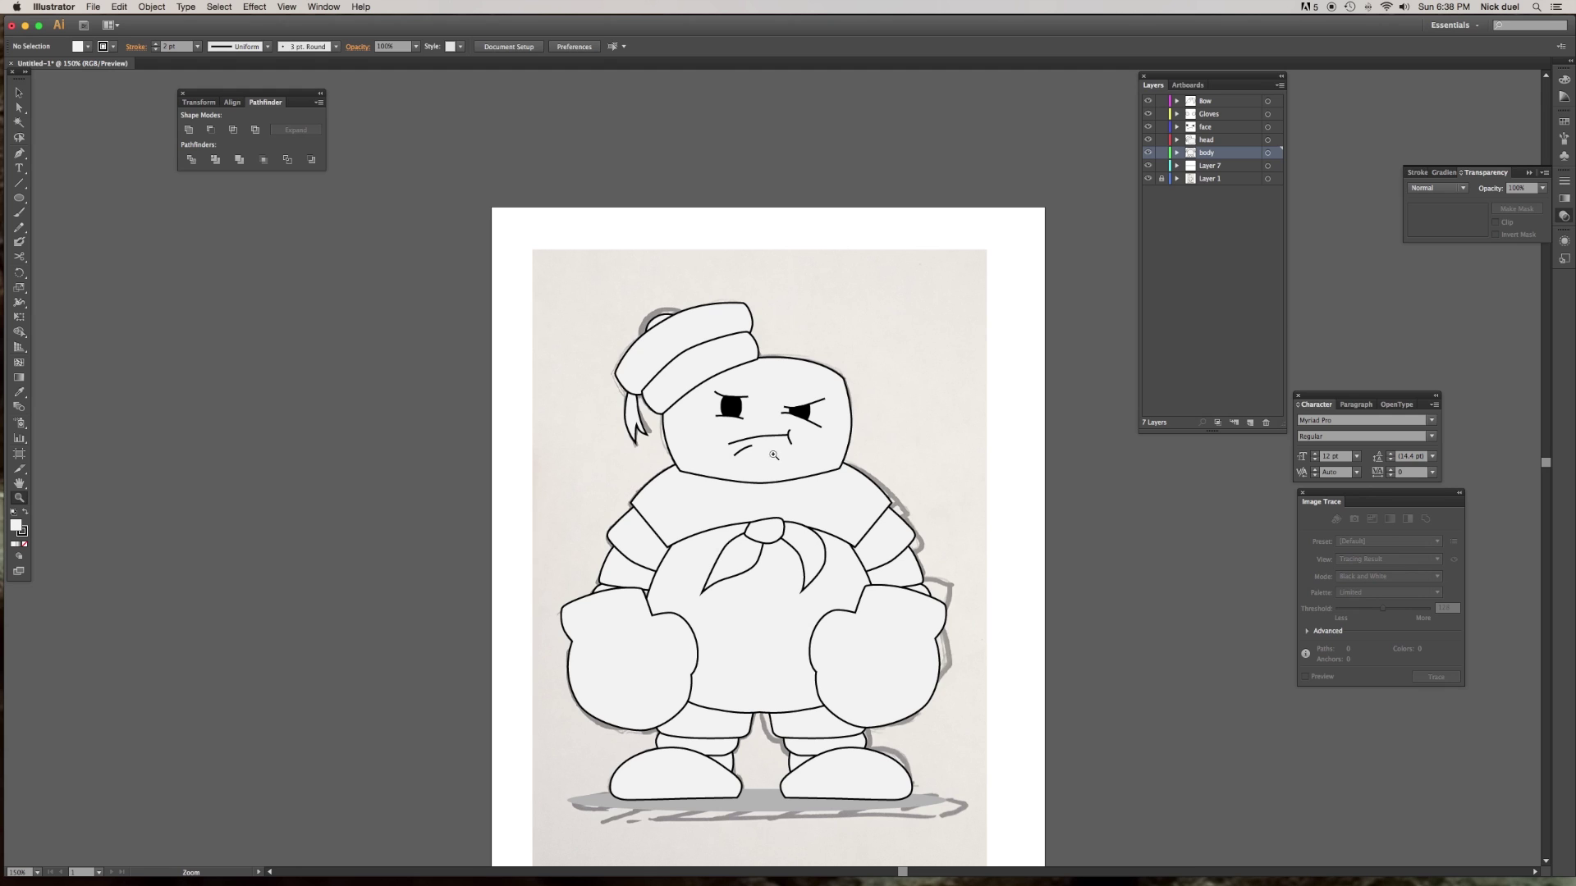